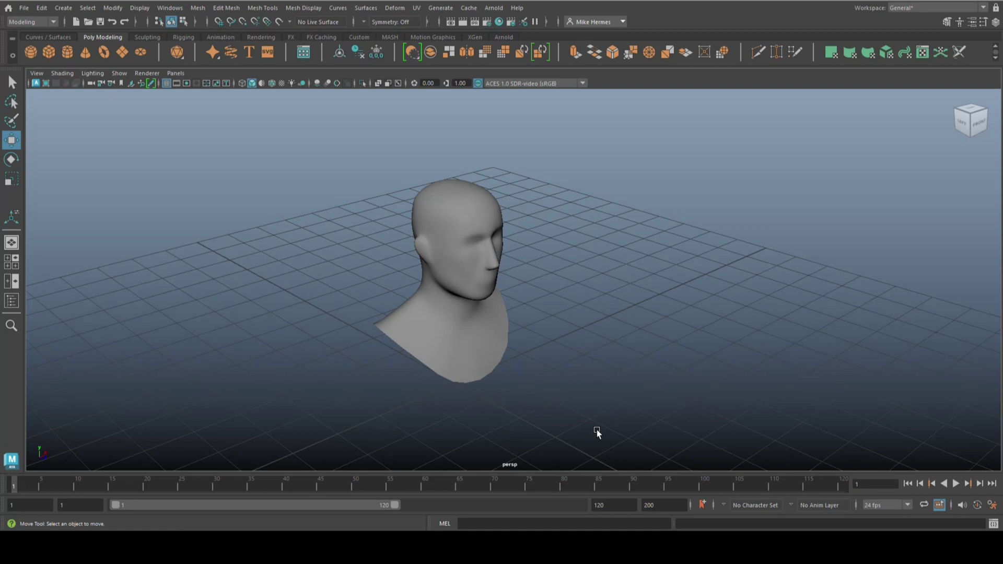
# Hide the head and shoulders mesh
pyautogui.moveTo(593, 337)
pyautogui.keyDown('alt'); pyautogui.mouseDown()
pyautogui.moveTo(573, 322)
pyautogui.moveTo(590, 333)
pyautogui.mouseUp(); pyautogui.keyUp('alt')
pyautogui.click(443, 276)
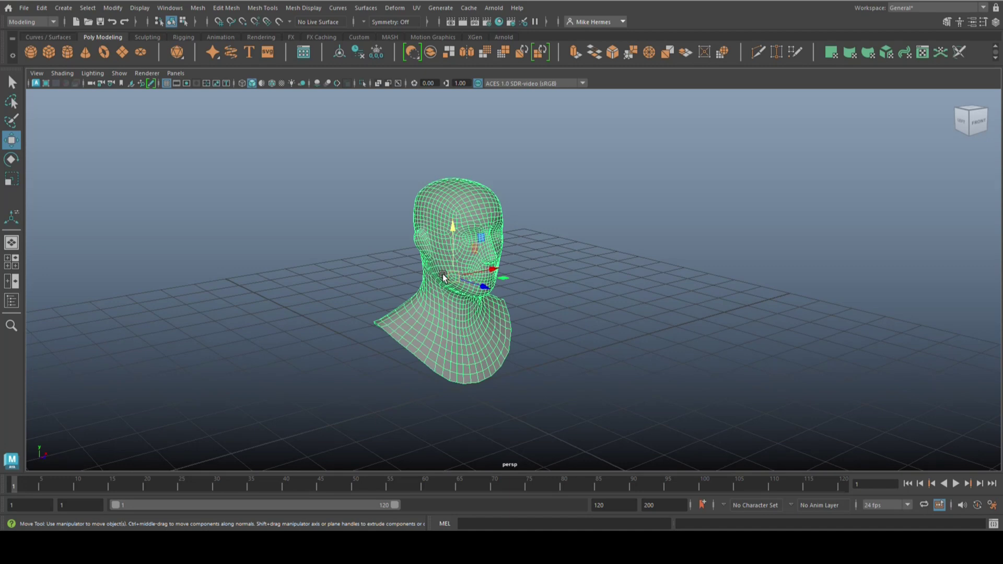
pyautogui.hotkey('ctrl', 'h')
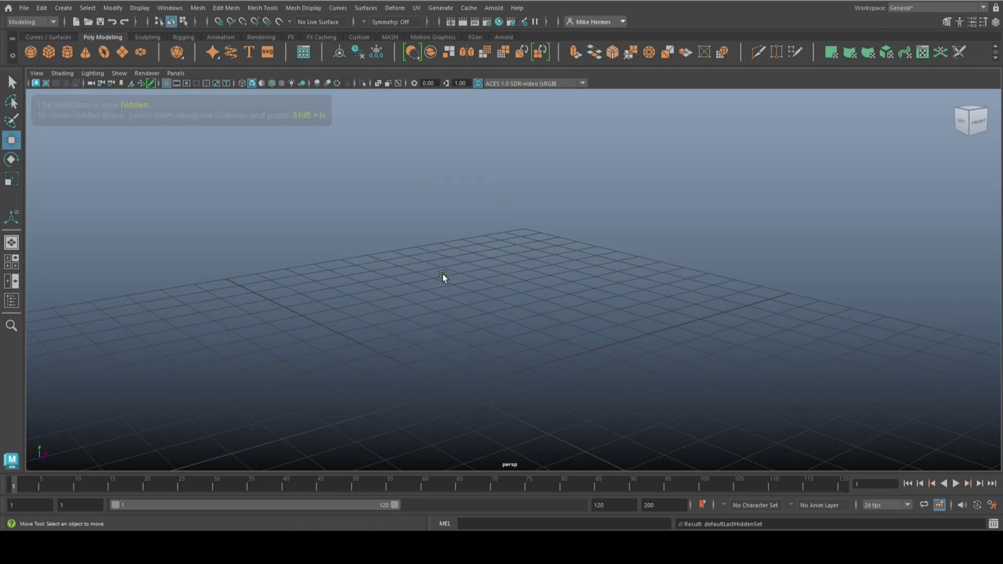
# Create a polygon cylinder with Round Cap enabled and 8 cap subdivisions
pyautogui.click(67, 52)
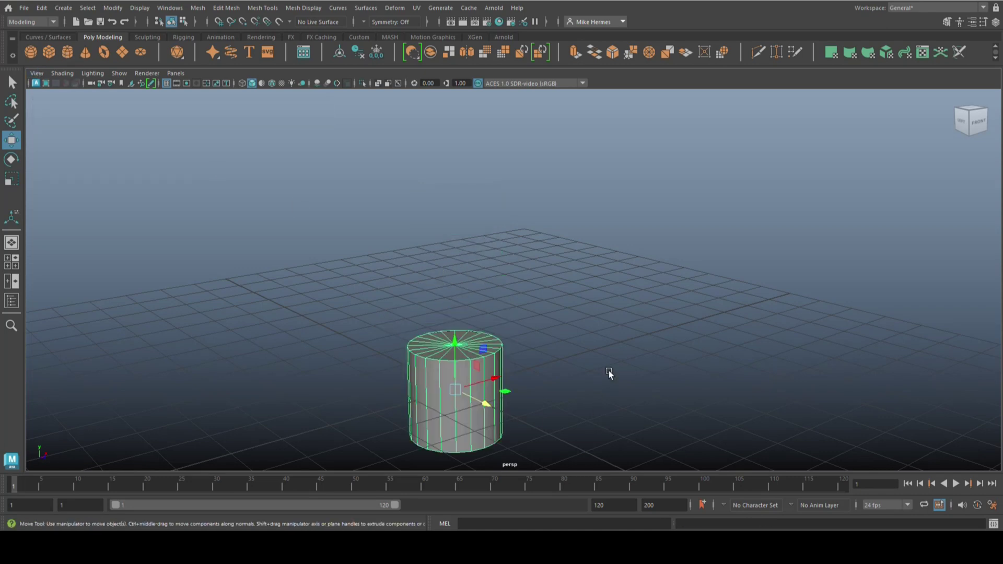
pyautogui.keyDown('alt'); pyautogui.moveTo(610, 370); pyautogui.dragTo(633, 253); pyautogui.keyUp('alt')
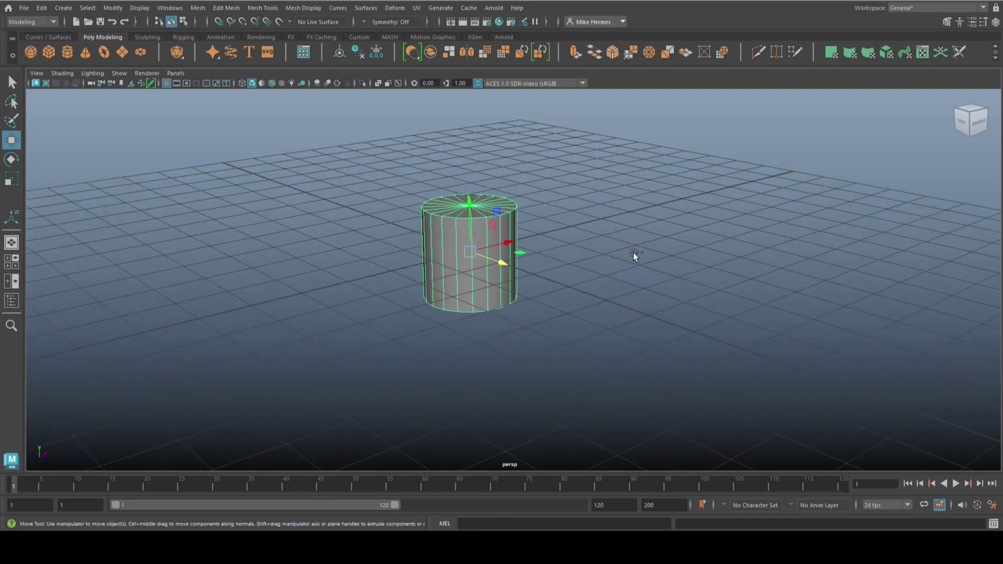
pyautogui.hotkey('ctrl', 'a')
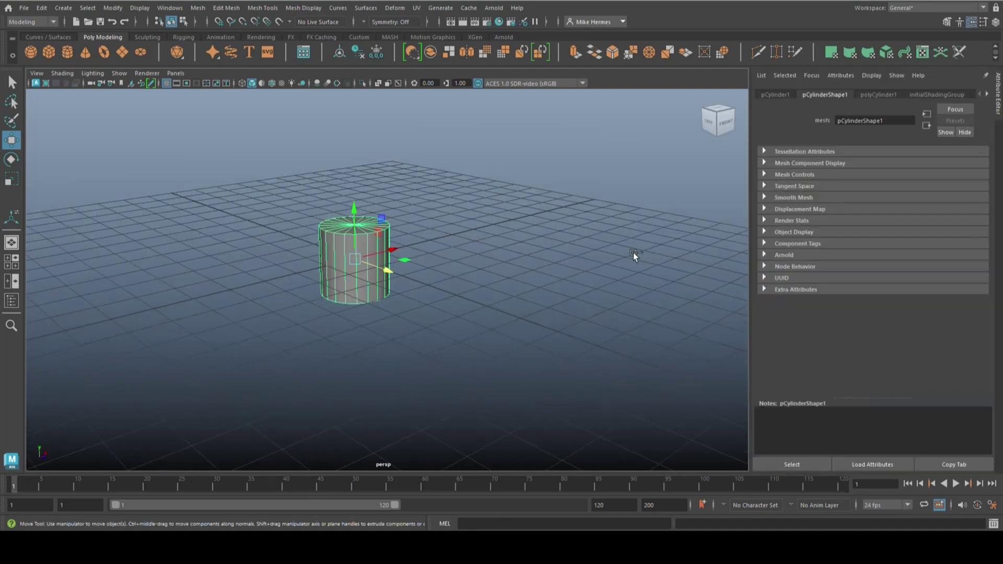
pyautogui.click(885, 97)
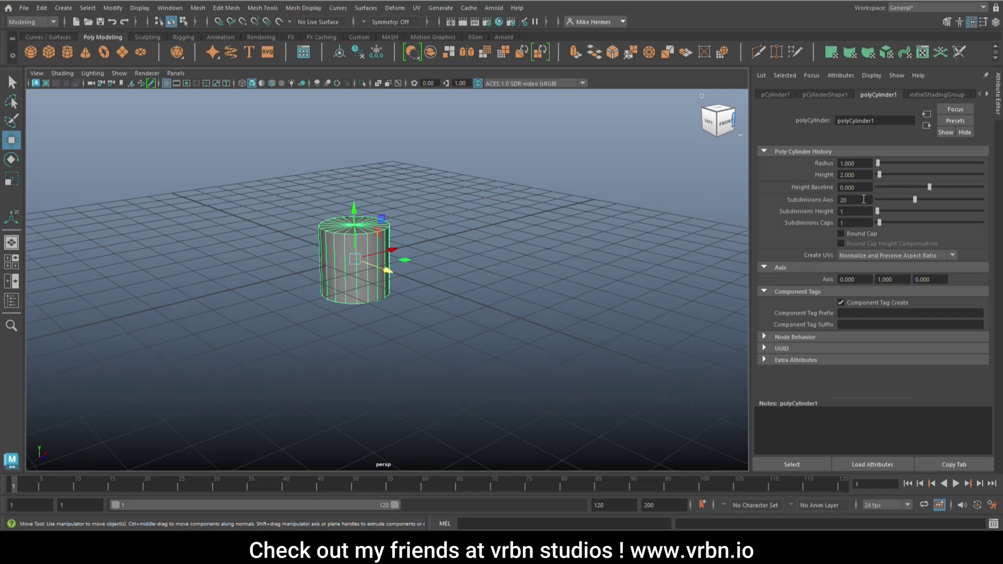
pyautogui.click(841, 235)
pyautogui.moveTo(881, 224); pyautogui.dragTo(893, 224)
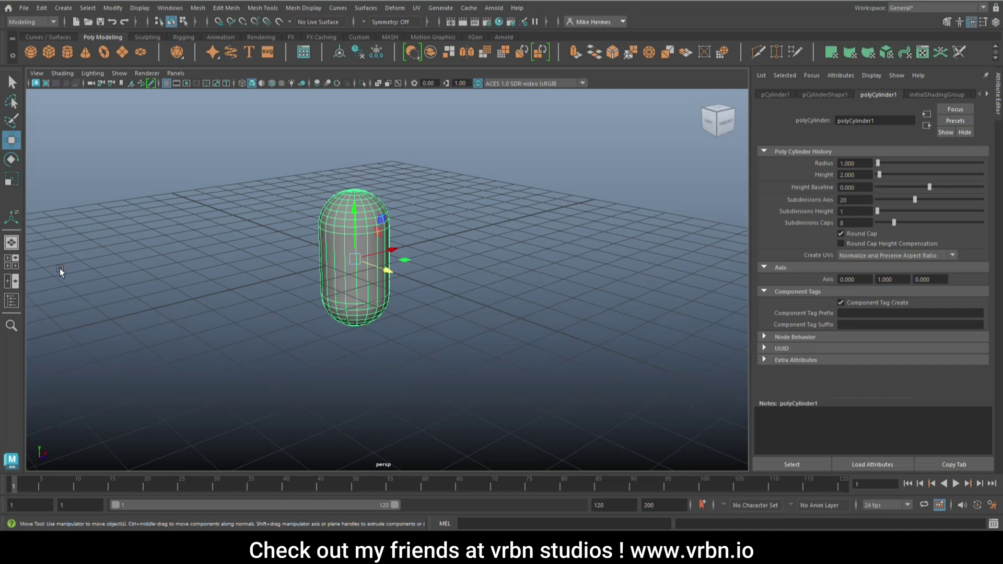
# Delete the capsule's straight wall and lower cap faces in the front view, keeping only the upper dome
pyautogui.click(9, 262)
pyautogui.press('space')
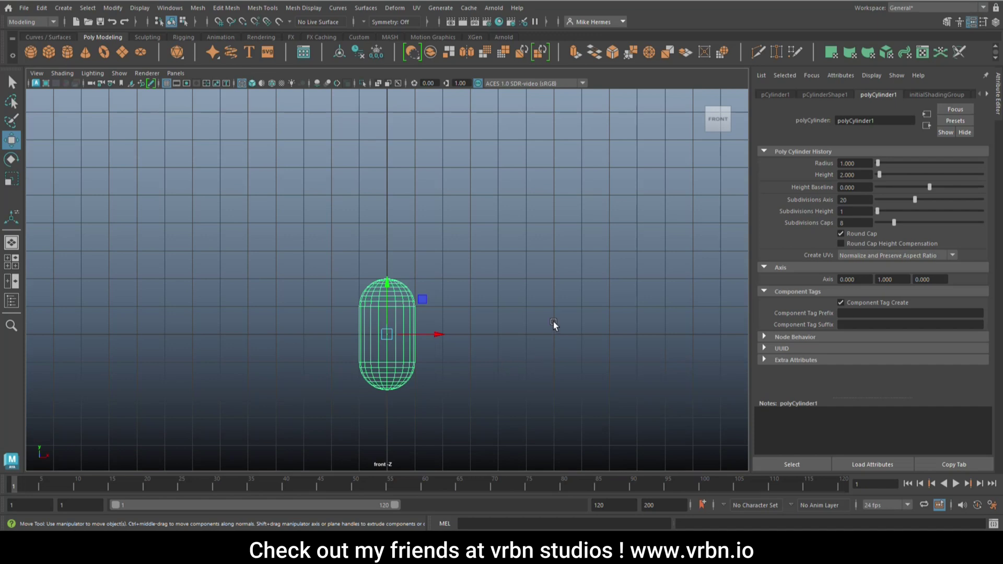
pyautogui.moveTo(525, 265); pyautogui.dragTo(489, 289, button='right')
pyautogui.moveTo(314, 320); pyautogui.dragTo(453, 385)
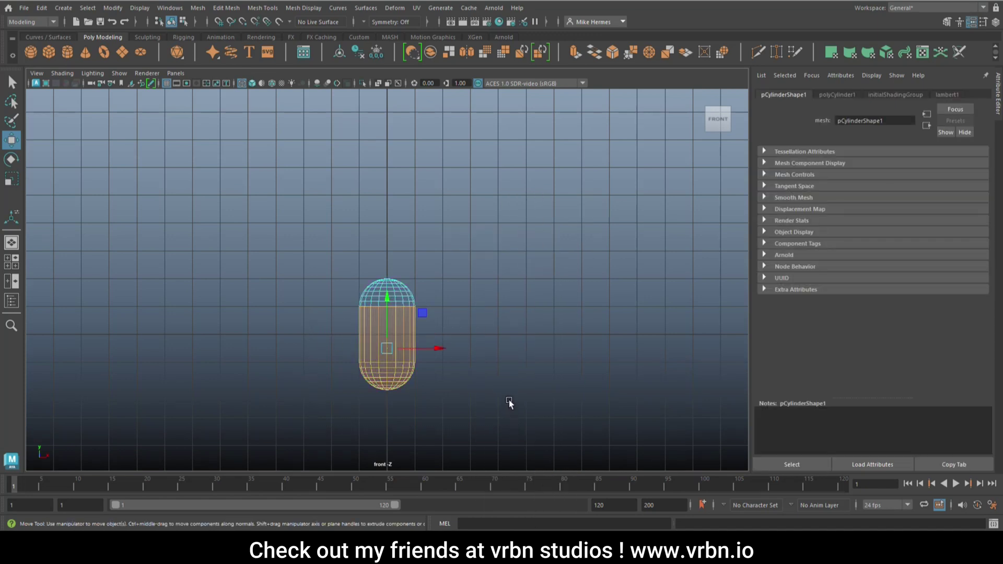
pyautogui.press('Delete')
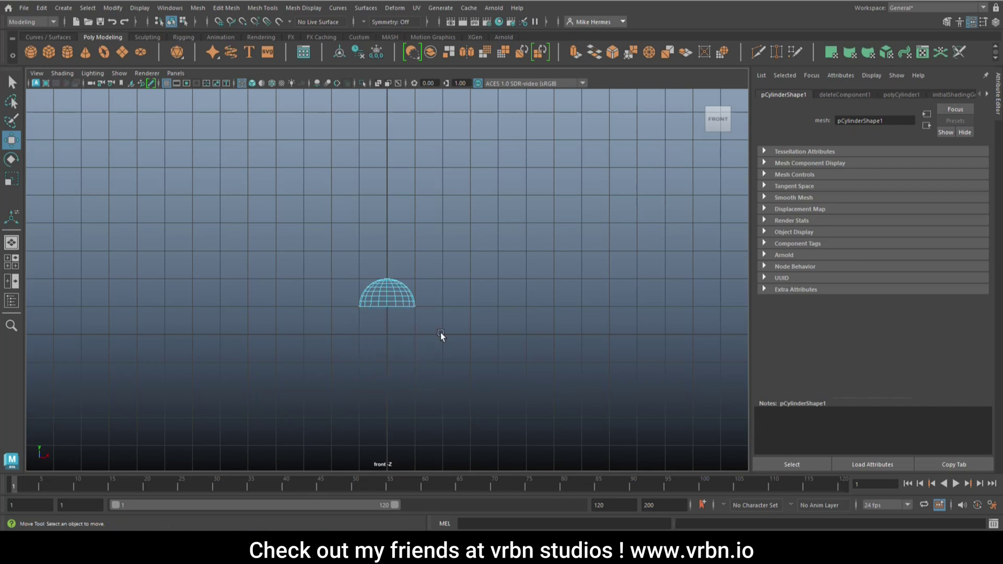
# Return to the perspective view of the dome and hide the Attribute Editor
pyautogui.click(12, 262)
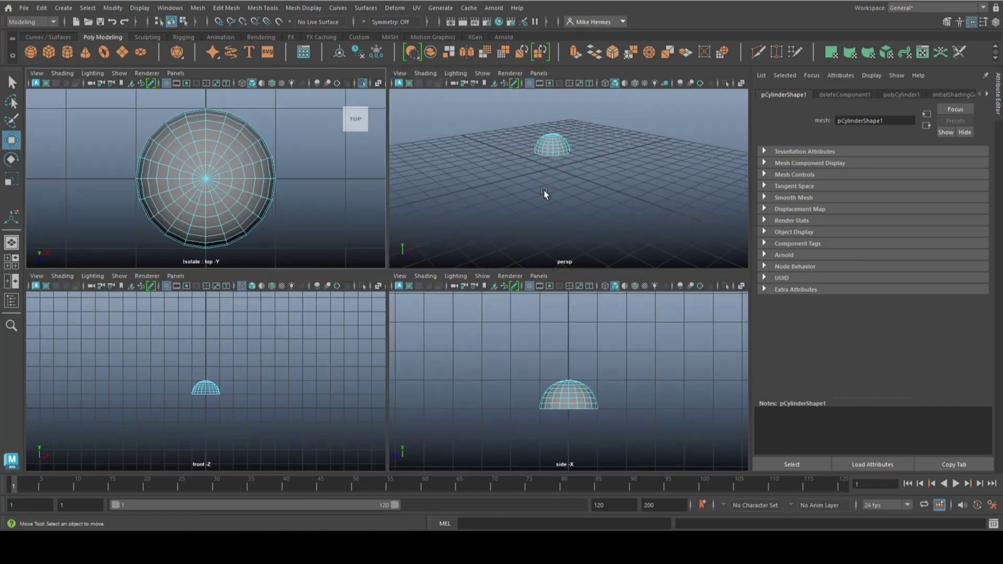
pyautogui.press('space')
pyautogui.keyDown('alt'); pyautogui.moveTo(543, 190); pyautogui.dragTo(535, 233, button='right'); pyautogui.keyUp('alt')
pyautogui.keyDown('alt'); pyautogui.moveTo(460, 185); pyautogui.dragTo(558, 307, button='middle'); pyautogui.keyUp('alt')
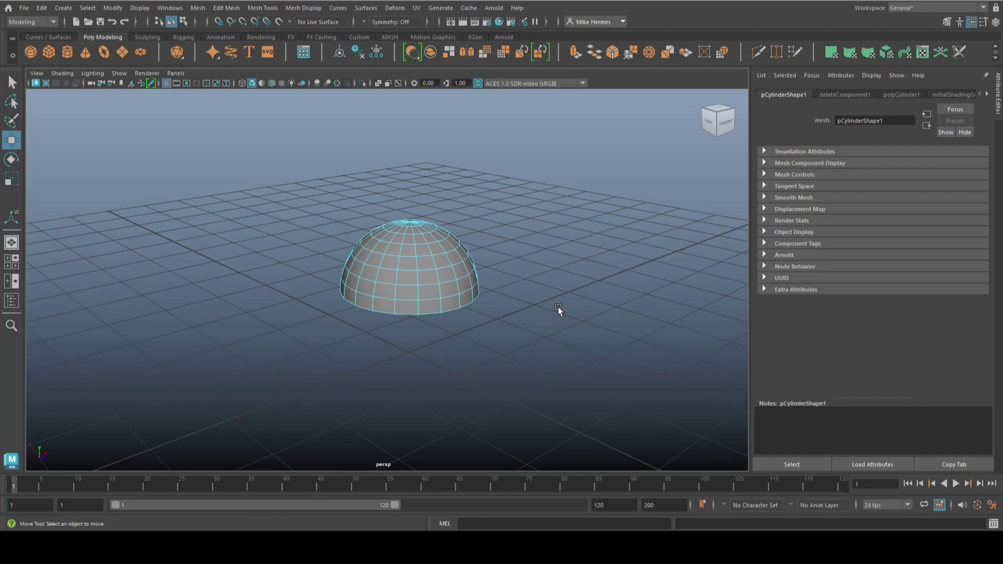
pyautogui.keyDown('alt'); pyautogui.moveTo(558, 307); pyautogui.dragTo(585, 275, button='right'); pyautogui.keyUp('alt')
pyautogui.keyDown('alt'); pyautogui.moveTo(585, 275); pyautogui.dragTo(560, 340); pyautogui.keyUp('alt')
pyautogui.scroll(-2, 571, 372)
pyautogui.scroll(3, 560, 341)
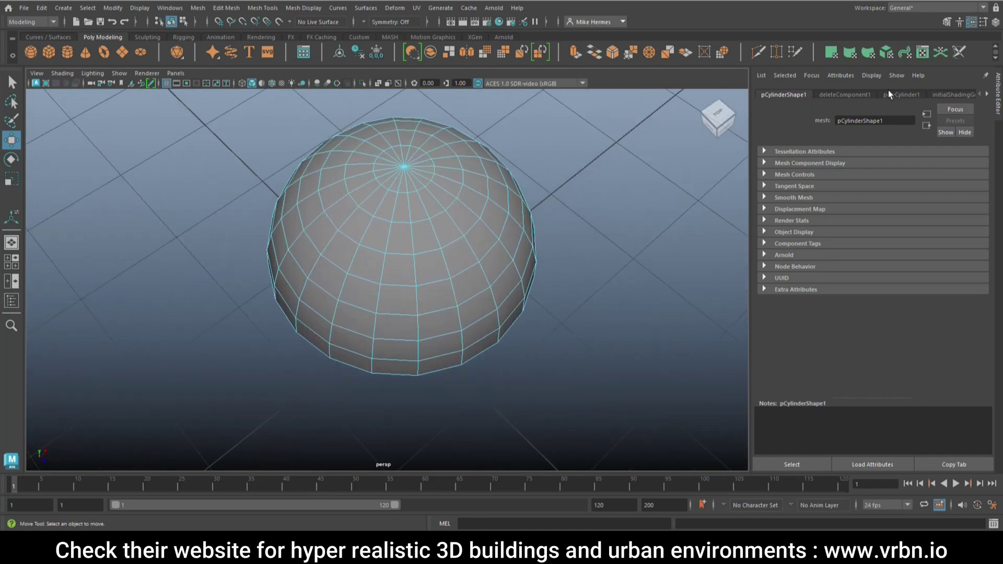
pyautogui.click(970, 22)
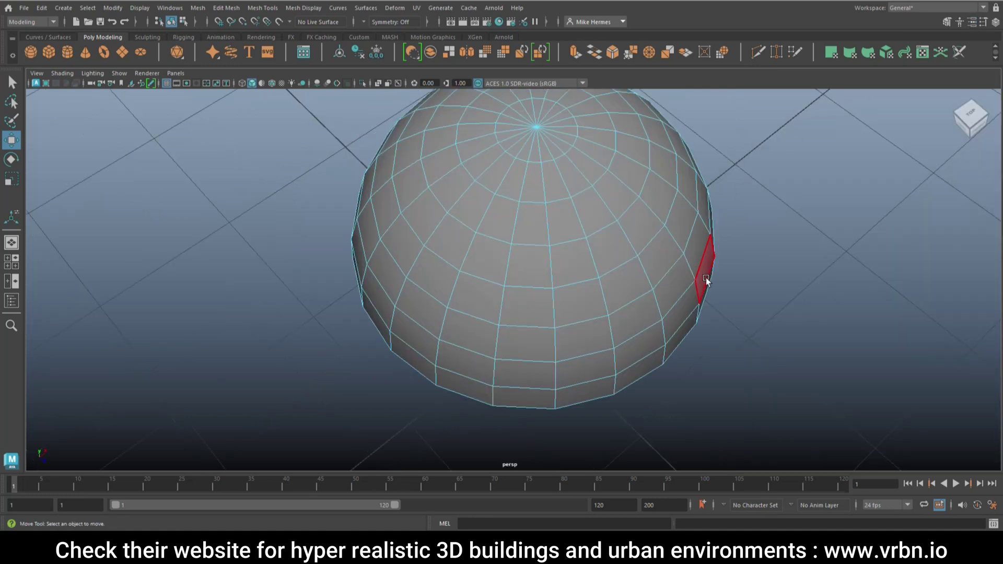
pyautogui.keyDown('alt'); pyautogui.moveTo(715, 298); pyautogui.dragTo(653, 314); pyautogui.keyUp('alt')
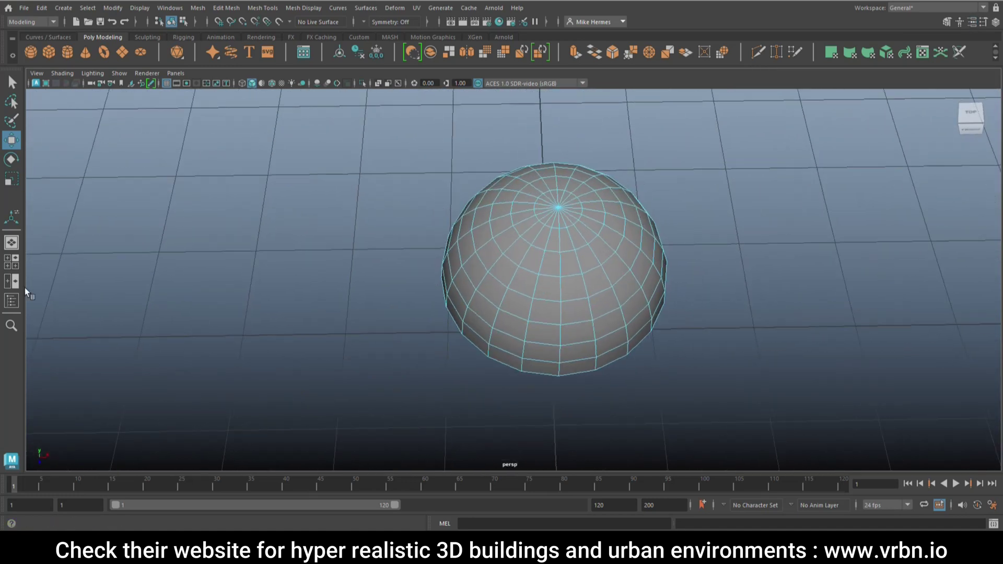
# Bevel the two perpendicular edge lines that cross at the dome's apex, using a fraction of 0.2
pyautogui.click(4, 266)
pyautogui.press('space')
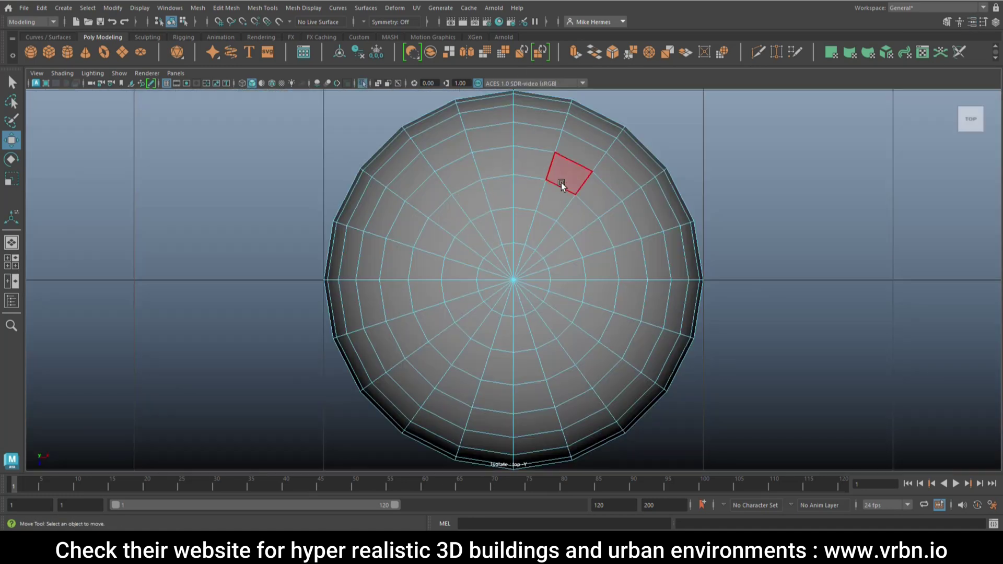
pyautogui.moveTo(537, 154); pyautogui.dragTo(538, 129, button='right')
pyautogui.click(512, 167)
pyautogui.moveTo(512, 167); pyautogui.dragTo(520, 189)
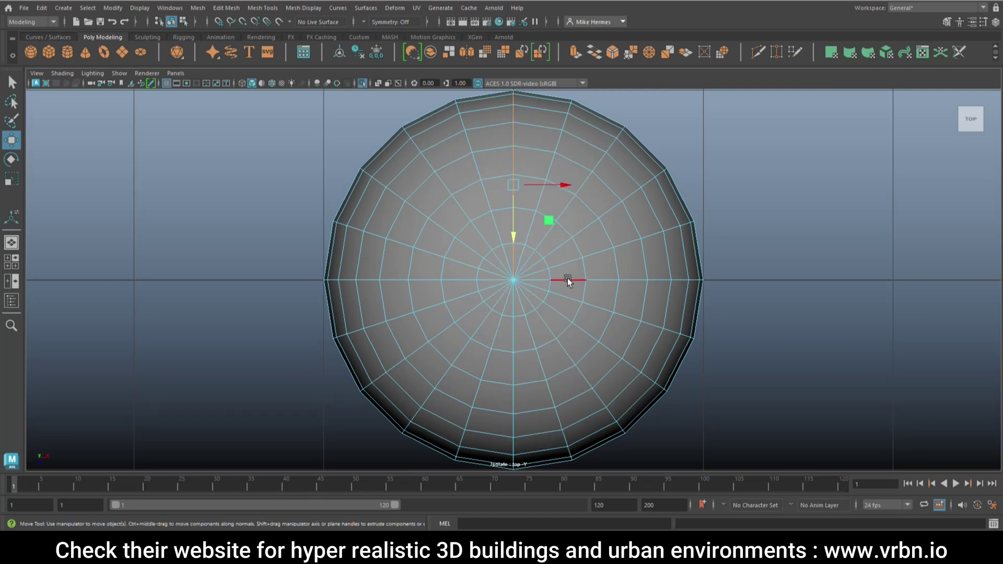
pyautogui.hotkey('ctrl', 'z')
pyautogui.hotkey('shift', 'z')
pyautogui.hotkey('ctrl', 'z')
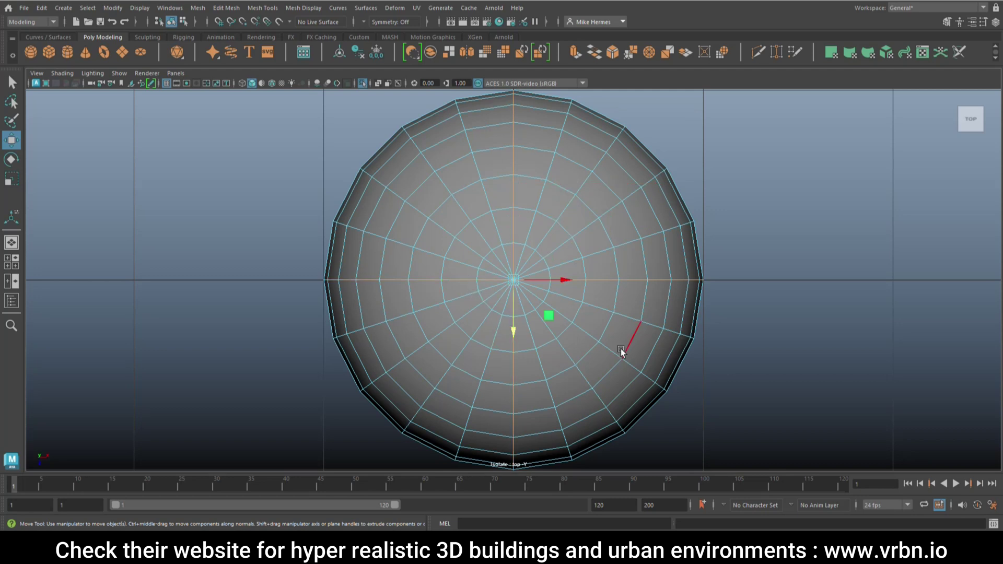
pyautogui.hotkey('ctrl', 'b')
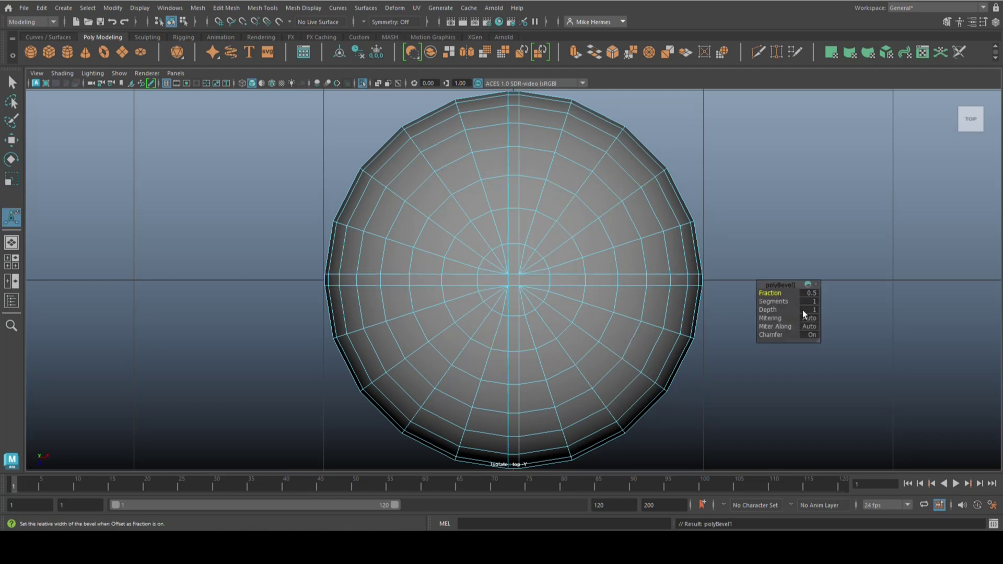
pyautogui.click(807, 294)
pyautogui.write('0.2')
pyautogui.press('Return')
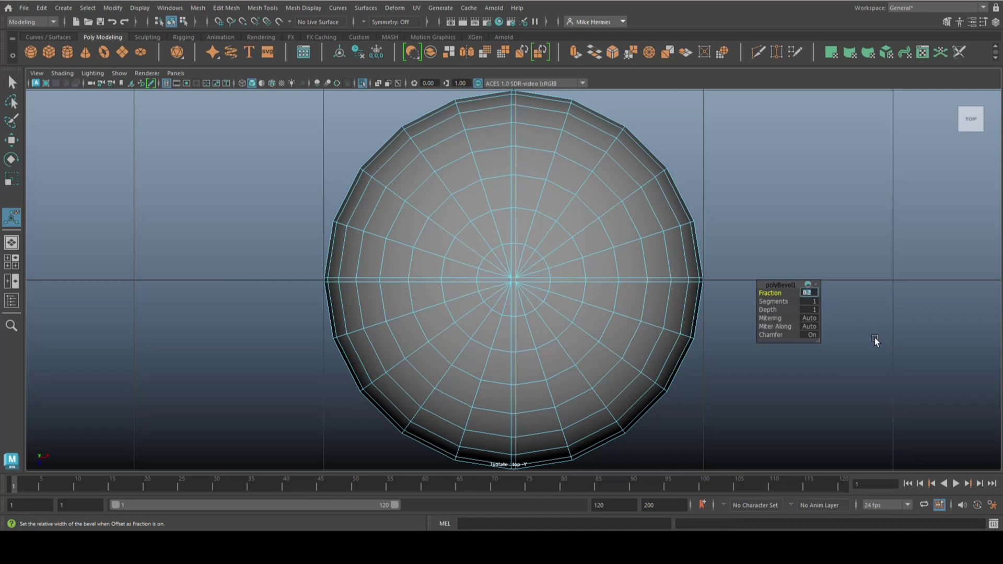
# Extrude the narrow face strips that cross the dome along the bevel with a thickness of -0.1
pyautogui.press('space')
pyautogui.press('space')
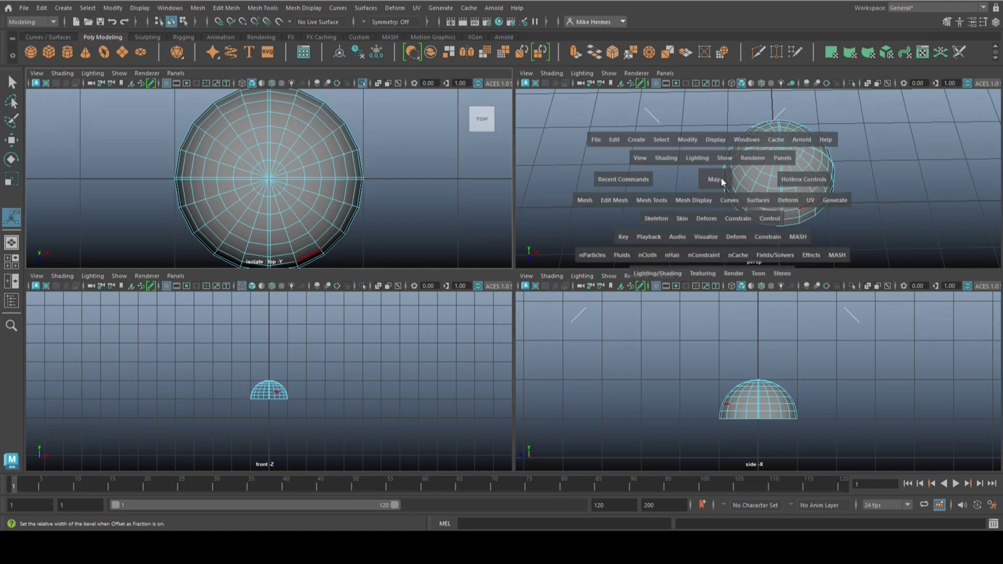
pyautogui.keyDown('alt'); pyautogui.moveTo(707, 190); pyautogui.dragTo(669, 271, button='right'); pyautogui.keyUp('alt')
pyautogui.keyDown('alt'); pyautogui.moveTo(669, 270); pyautogui.dragTo(667, 313); pyautogui.keyUp('alt')
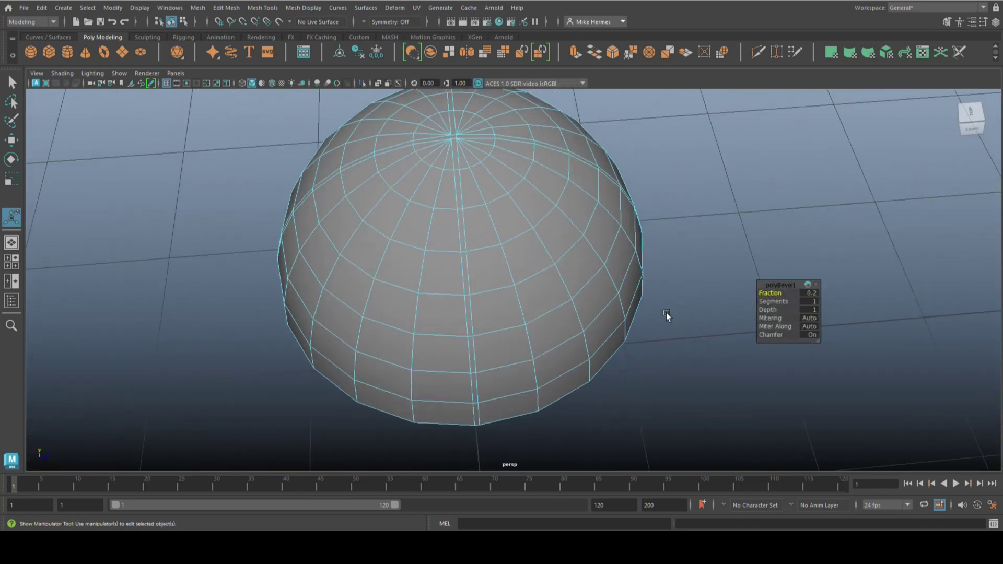
pyautogui.moveTo(490, 187); pyautogui.dragTo(493, 219, button='right')
pyautogui.press('q')
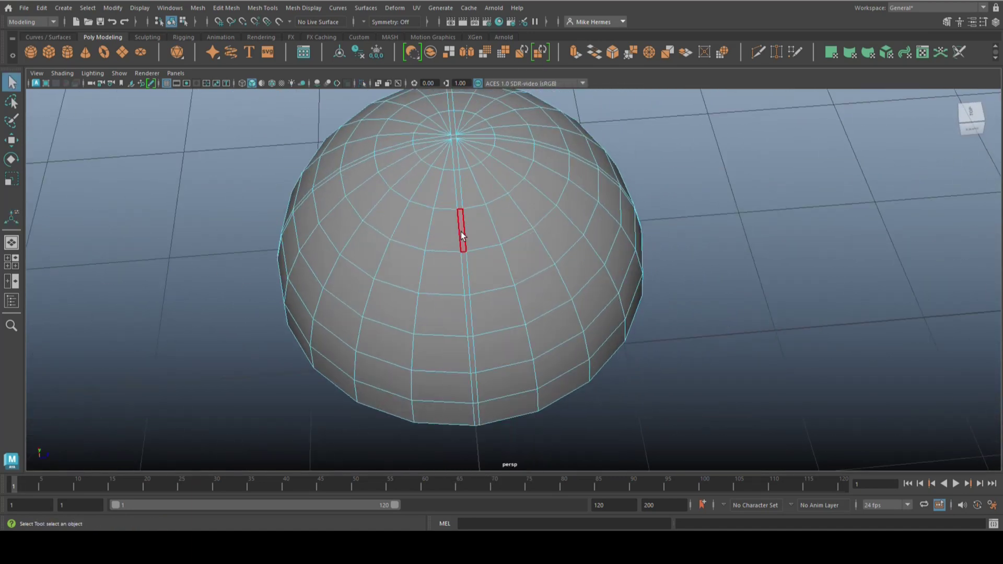
pyautogui.doubleClick(462, 201)
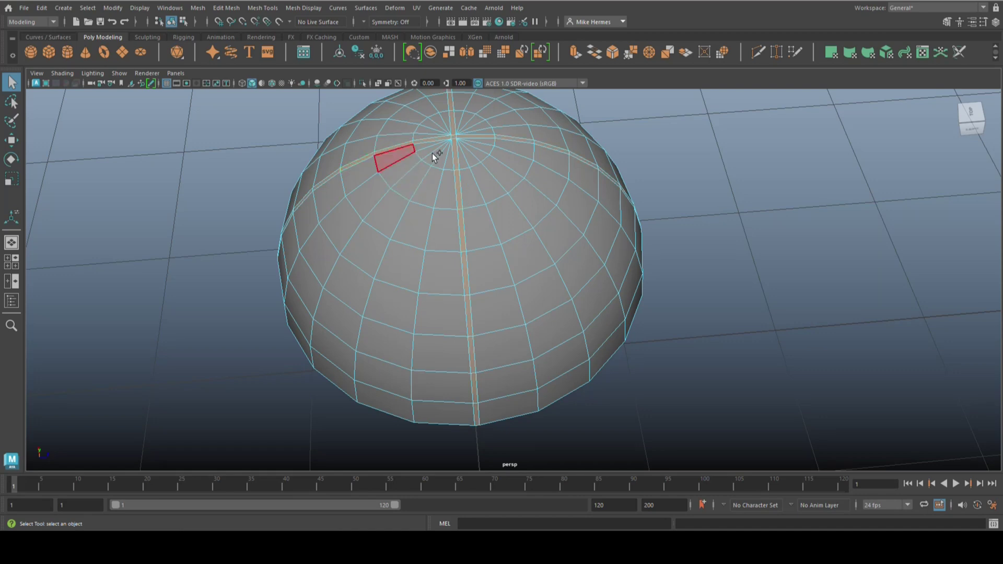
pyautogui.keyDown('alt'); pyautogui.moveTo(739, 271); pyautogui.dragTo(835, 257); pyautogui.keyUp('alt')
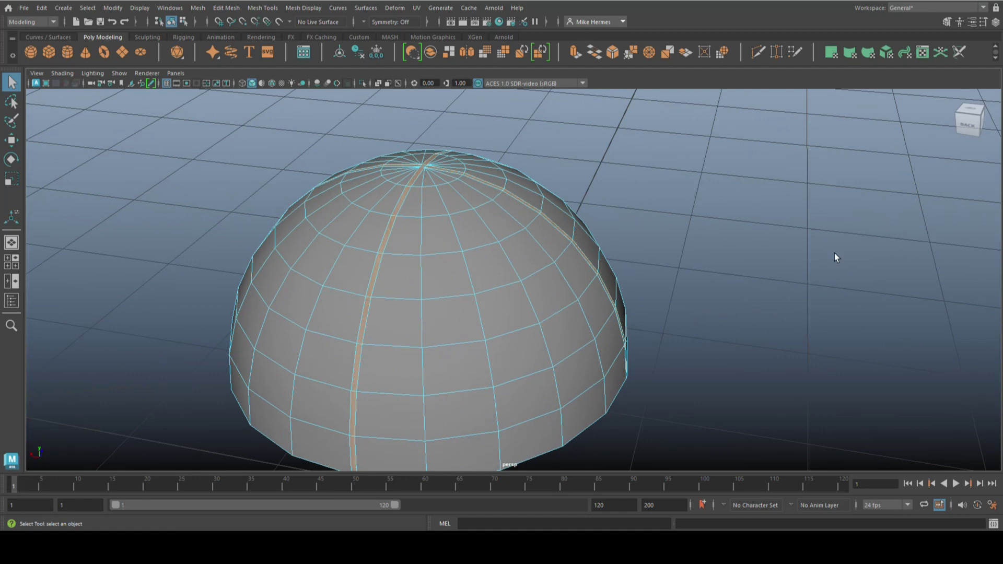
pyautogui.hotkey('ctrl', 'e')
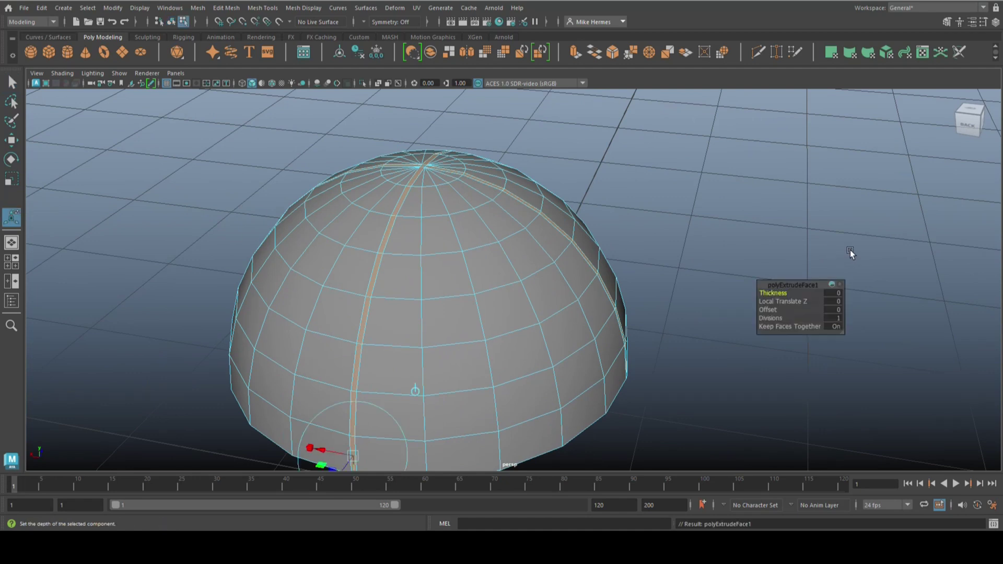
pyautogui.write('-0.1')
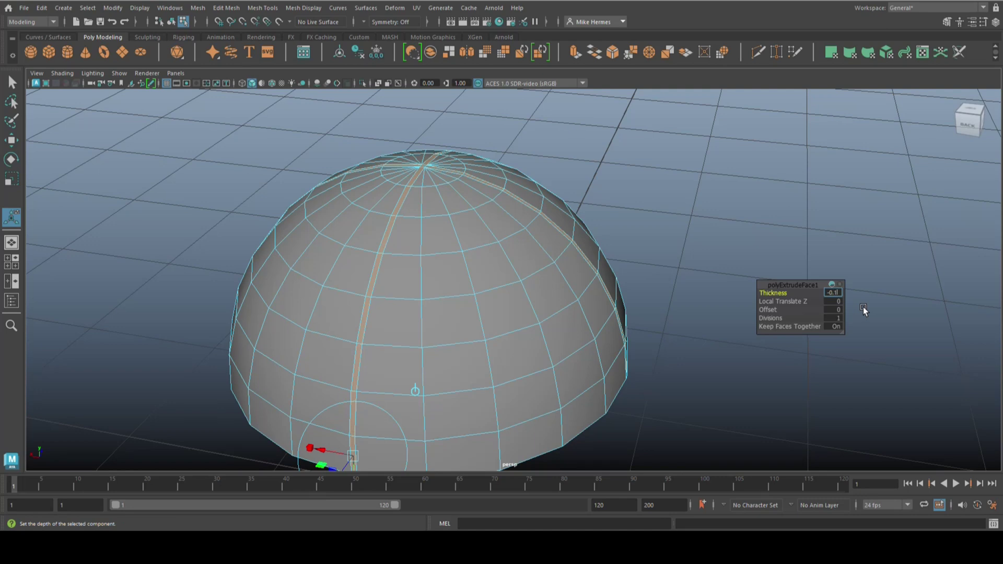
pyautogui.press('Return')
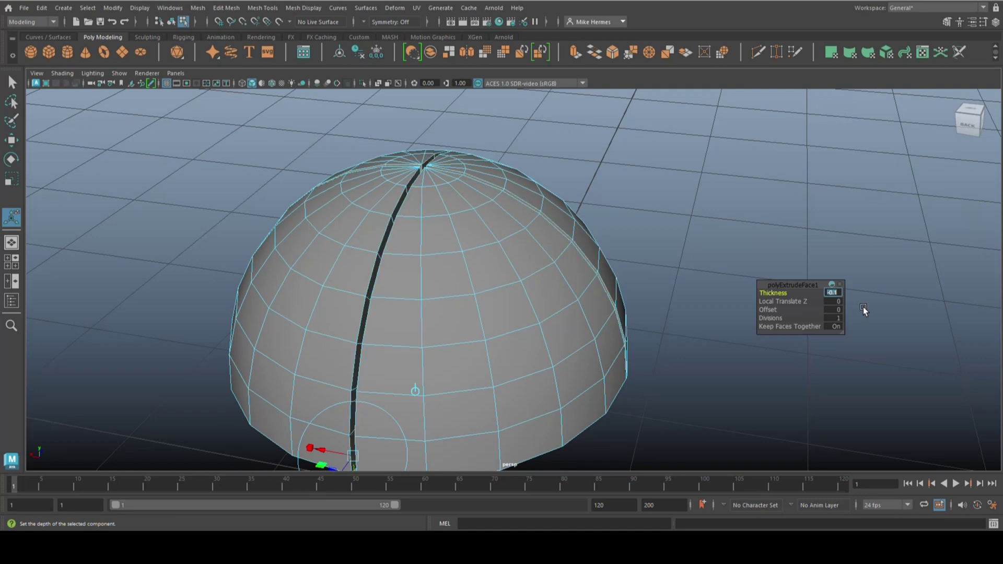
# Try a thickness of -0.02 for the strip extrusion and settle on -0.01
pyautogui.write('-0.02')
pyautogui.press('Return')
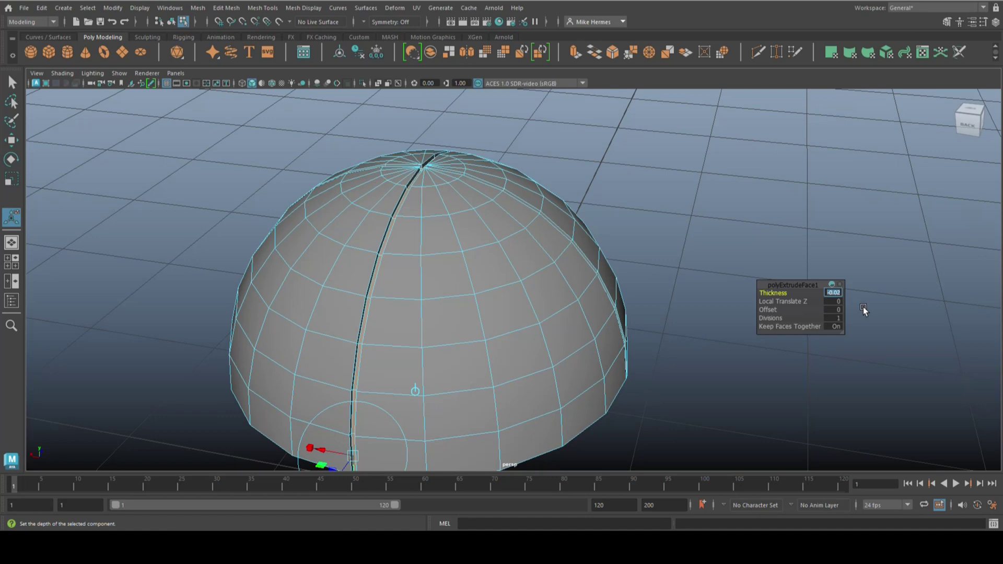
pyautogui.write('-0.01')
pyautogui.press('Return')
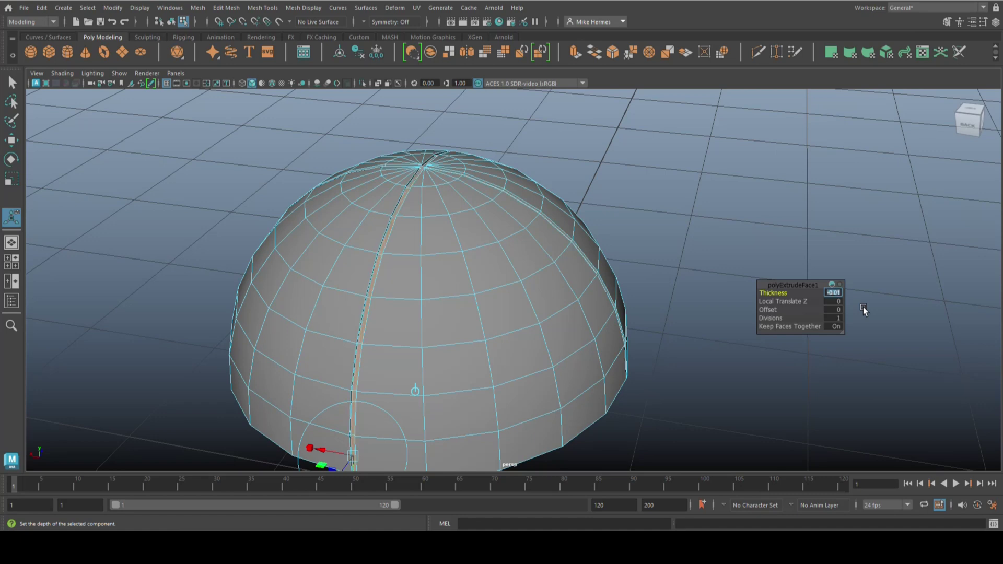
# Turn on smooth mesh preview for the dome and inspect the grooves where they cross at the apex
pyautogui.scroll(3, 723, 303)
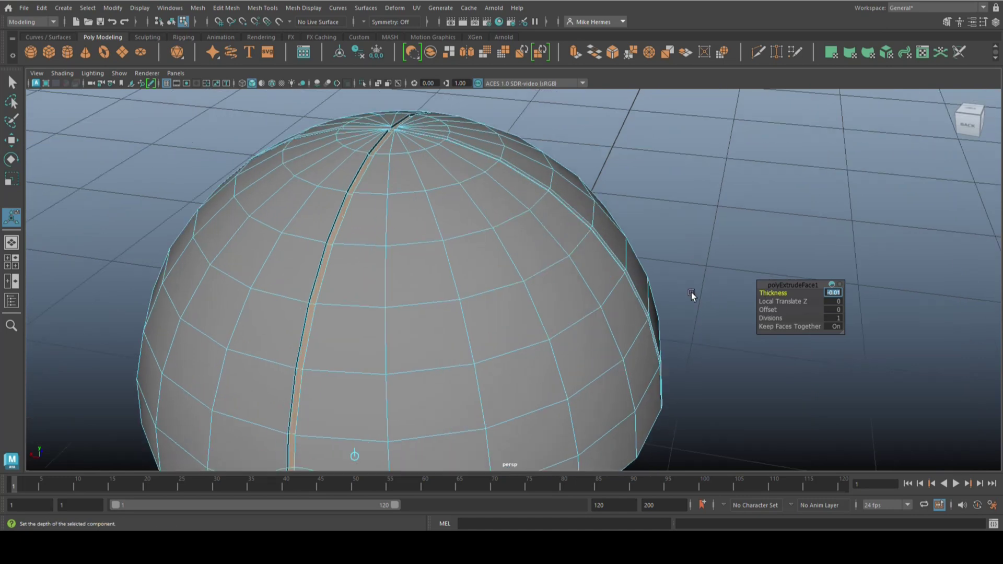
pyautogui.keyDown('alt'); pyautogui.moveTo(724, 303); pyautogui.dragTo(696, 351); pyautogui.keyUp('alt')
pyautogui.scroll(-3, 661, 316)
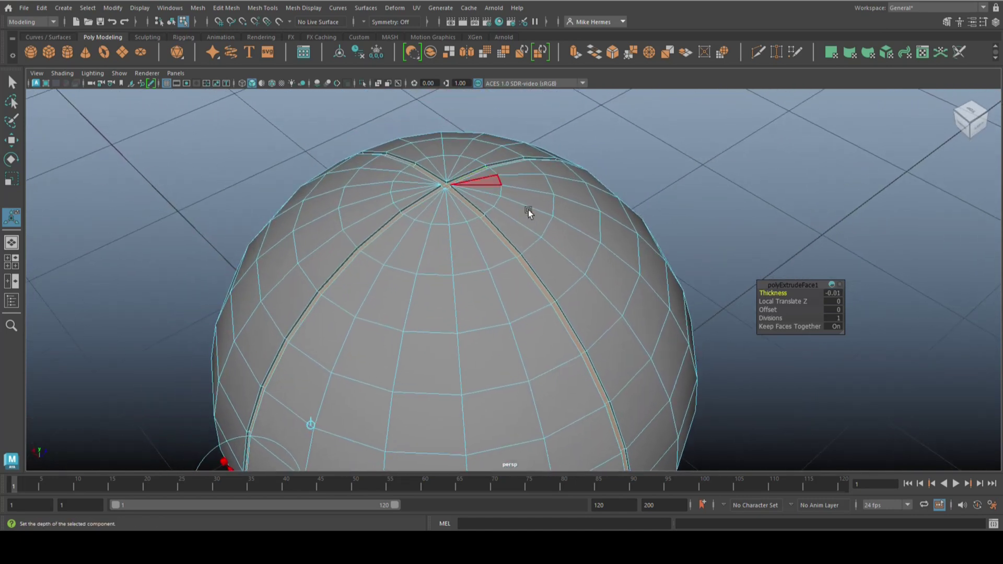
pyautogui.press('q')
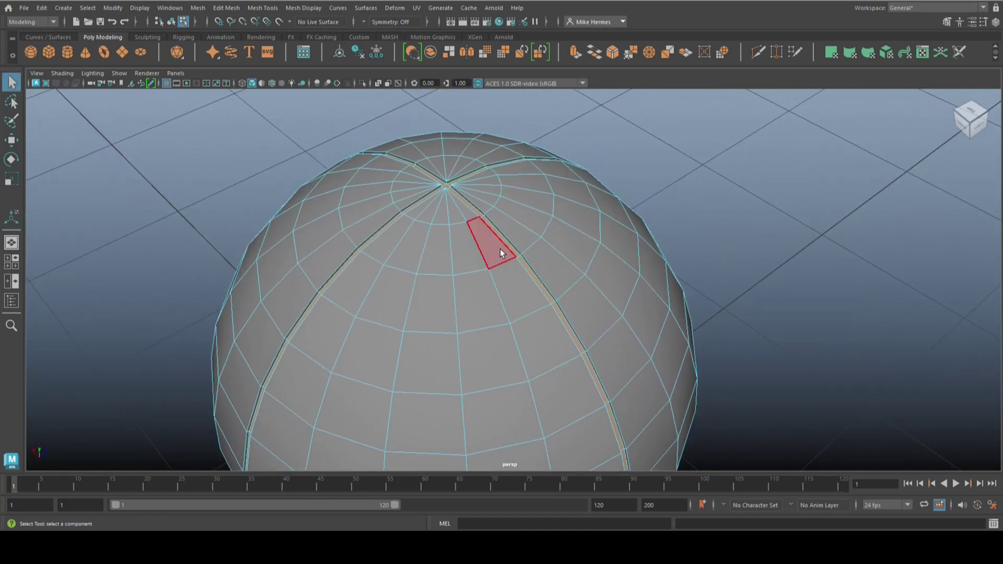
pyautogui.press('3')
pyautogui.scroll(2, 511, 214)
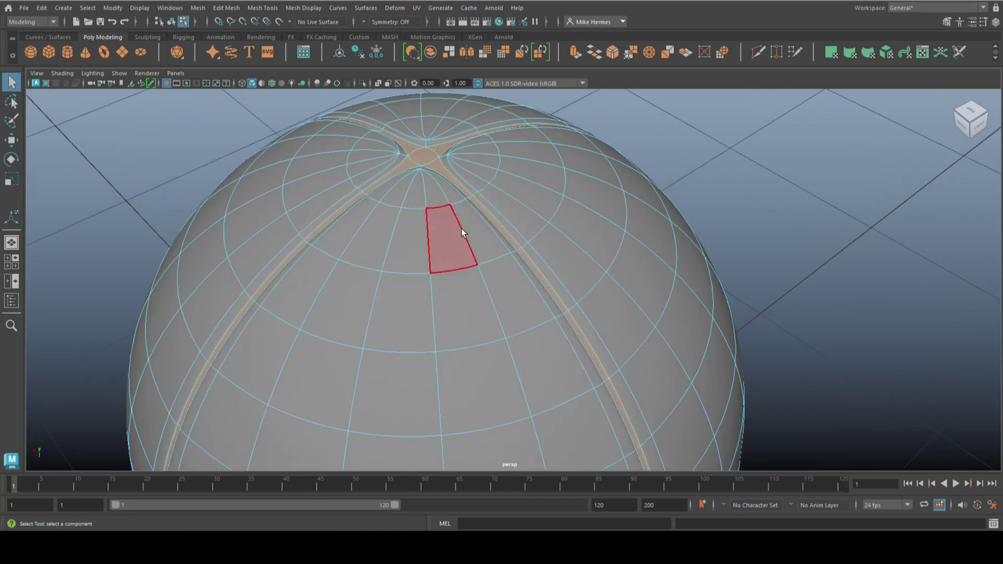
pyautogui.scroll(-1, 461, 229)
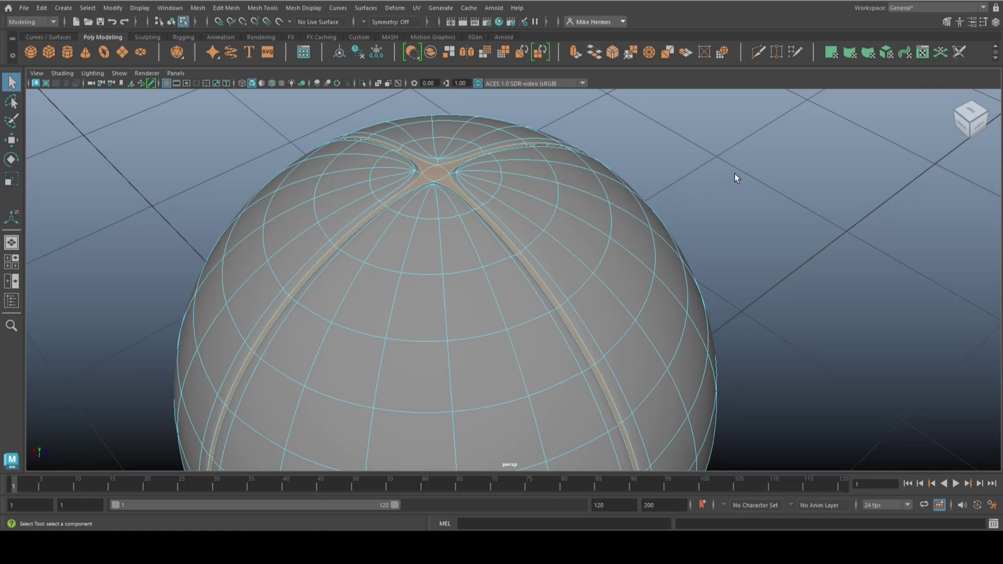
# Return to object selection, deselect the dome and examine its smoothed seam grooves from several angles
pyautogui.moveTo(776, 180); pyautogui.dragTo(837, 167, button='right')
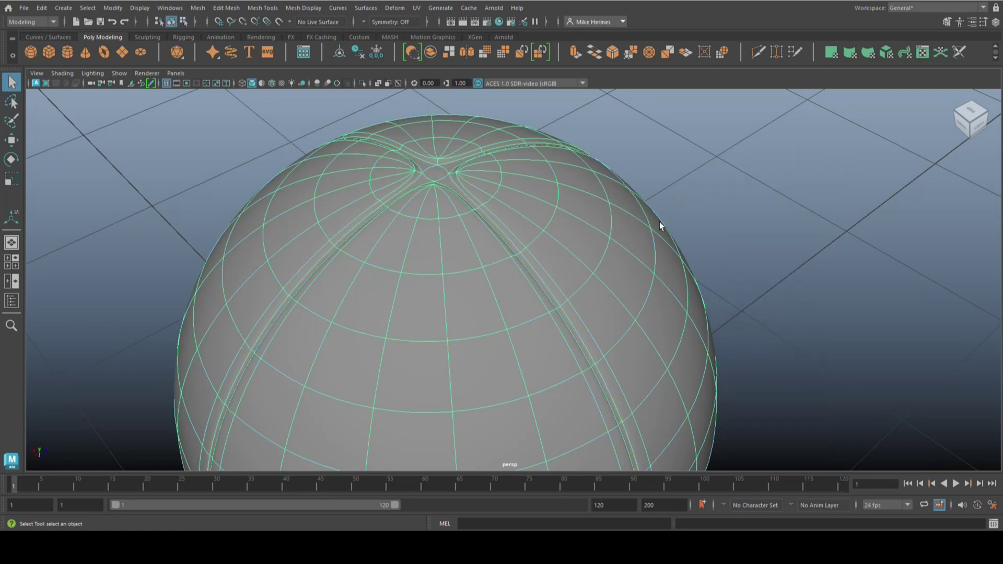
pyautogui.click(780, 235)
pyautogui.scroll(-2, 781, 234)
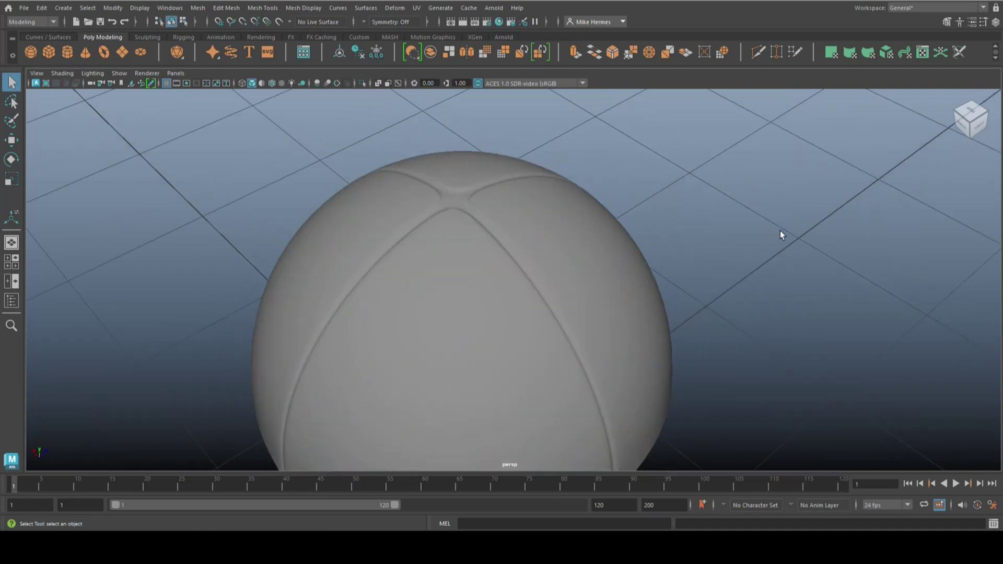
pyautogui.scroll(-2, 788, 246)
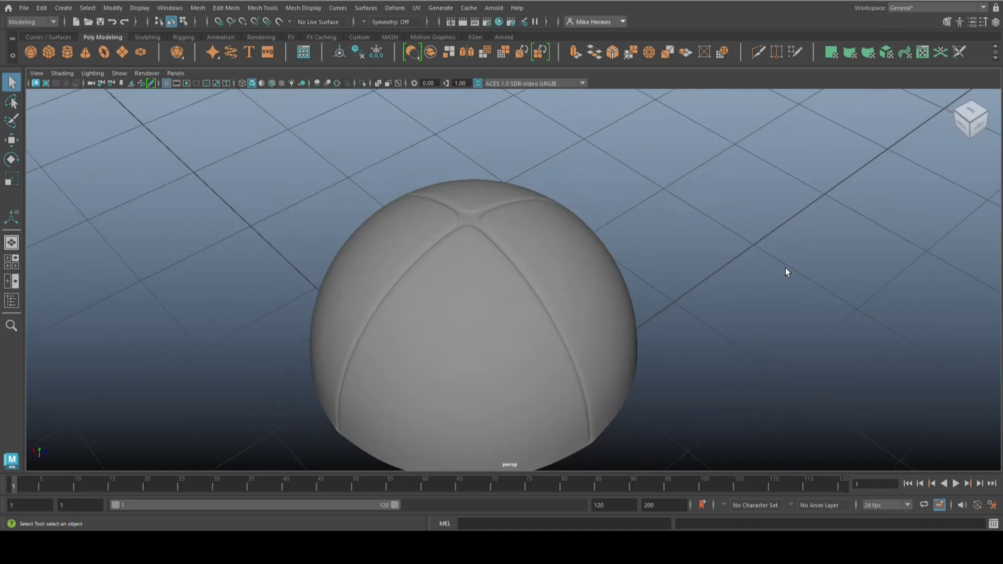
pyautogui.scroll(2, 790, 275)
pyautogui.scroll(-2, 795, 288)
pyautogui.keyDown('alt'); pyautogui.moveTo(796, 286); pyautogui.dragTo(770, 291); pyautogui.keyUp('alt')
pyautogui.scroll(-4, 756, 307)
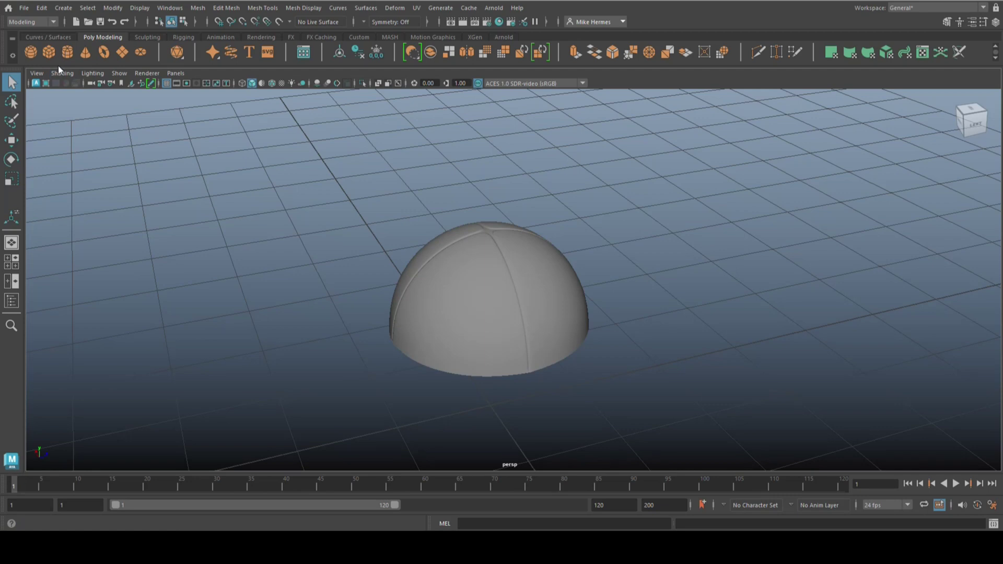
# Create a polygon cylinder beneath the dome and scale it down vertically into a short, wide band
pyautogui.click(68, 51)
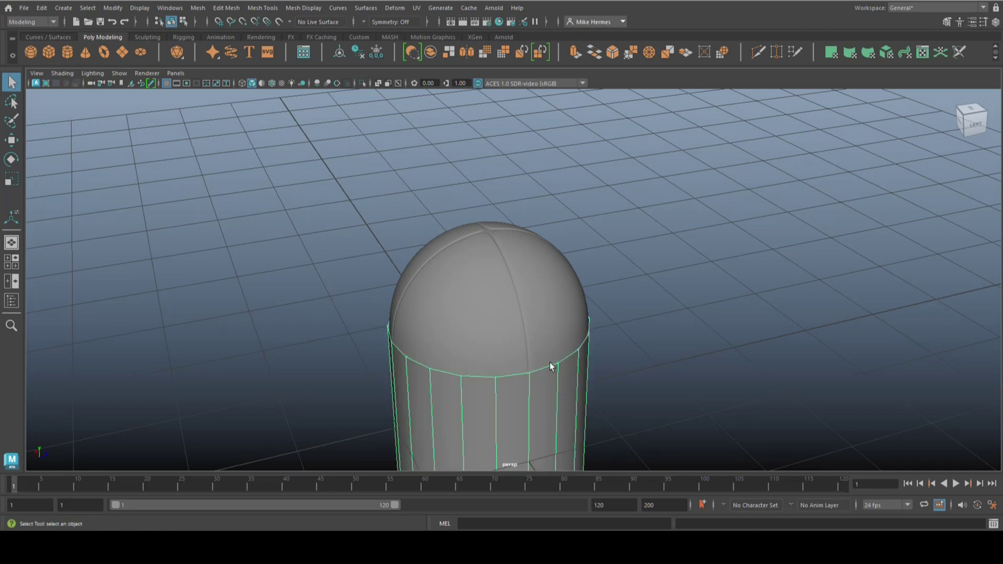
pyautogui.scroll(-3, 605, 319)
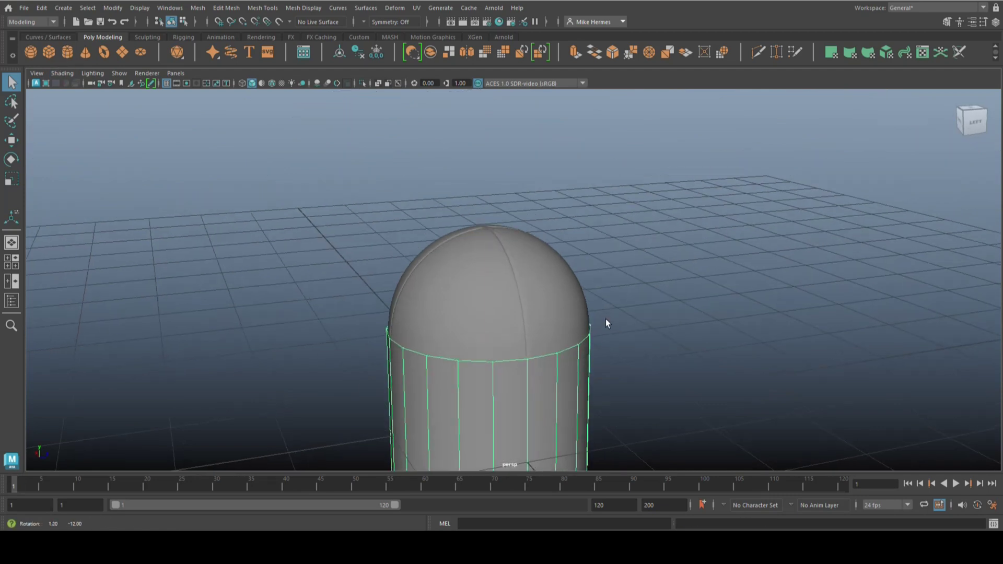
pyautogui.keyDown('alt'); pyautogui.moveTo(603, 322); pyautogui.dragTo(593, 217); pyautogui.keyUp('alt')
pyautogui.scroll(3, 564, 184)
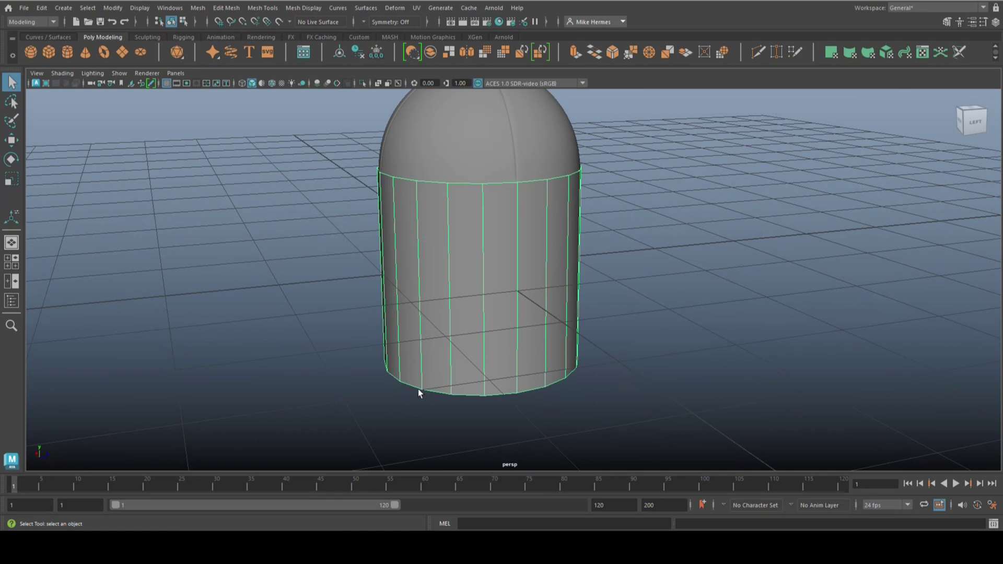
pyautogui.press('r')
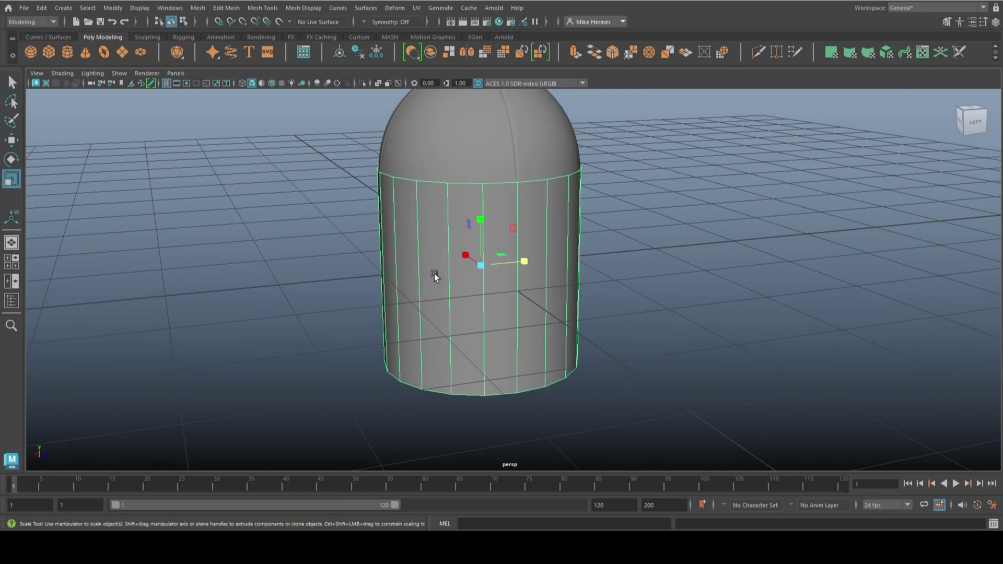
pyautogui.moveTo(477, 225); pyautogui.dragTo(475, 245)
# Select the dome and examine its open underside and lower rim above the short cylinder
pyautogui.keyDown('alt'); pyautogui.moveTo(647, 238); pyautogui.dragTo(597, 311); pyautogui.keyUp('alt')
pyautogui.click(526, 227)
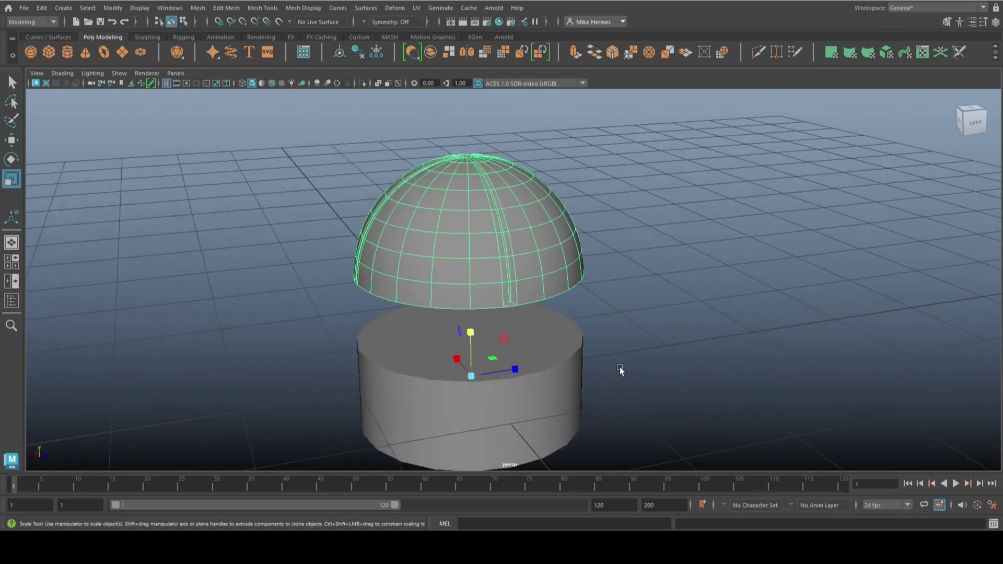
pyautogui.scroll(3, 621, 366)
pyautogui.keyDown('alt'); pyautogui.moveTo(623, 367); pyautogui.dragTo(621, 243); pyautogui.keyUp('alt')
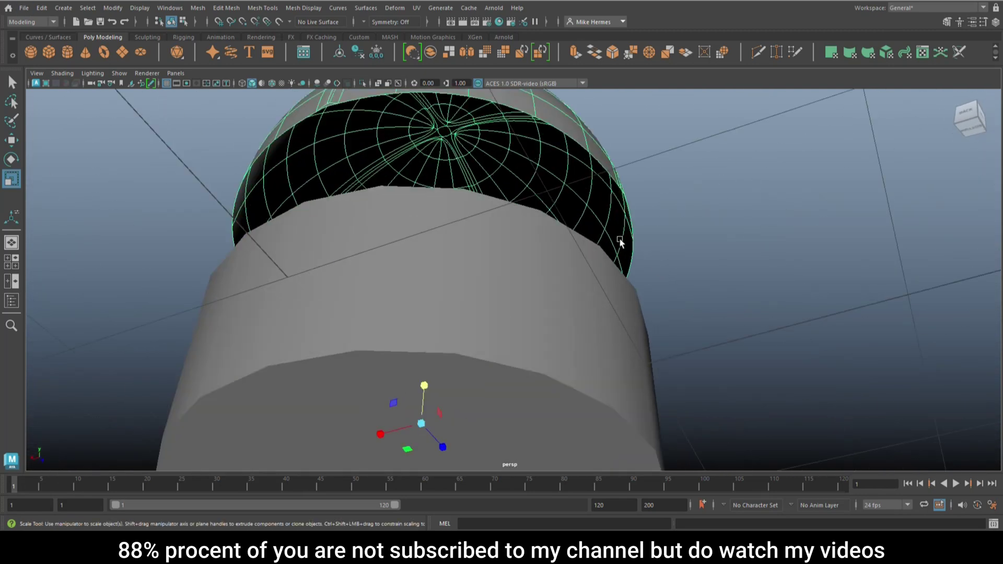
pyautogui.keyDown('alt'); pyautogui.moveTo(620, 242); pyautogui.dragTo(577, 239, button='right'); pyautogui.keyUp('alt')
pyautogui.scroll(-3, 638, 314)
pyautogui.keyDown('alt'); pyautogui.moveTo(637, 314); pyautogui.dragTo(610, 364); pyautogui.keyUp('alt')
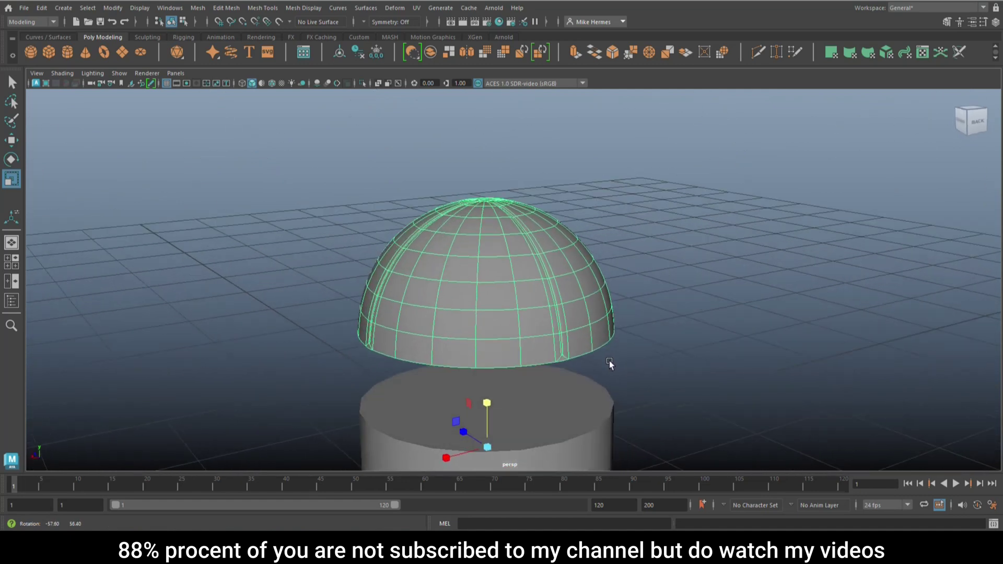
# In the front view, delete the lowest ring of faces from the dome and return to object selection
pyautogui.click(12, 260)
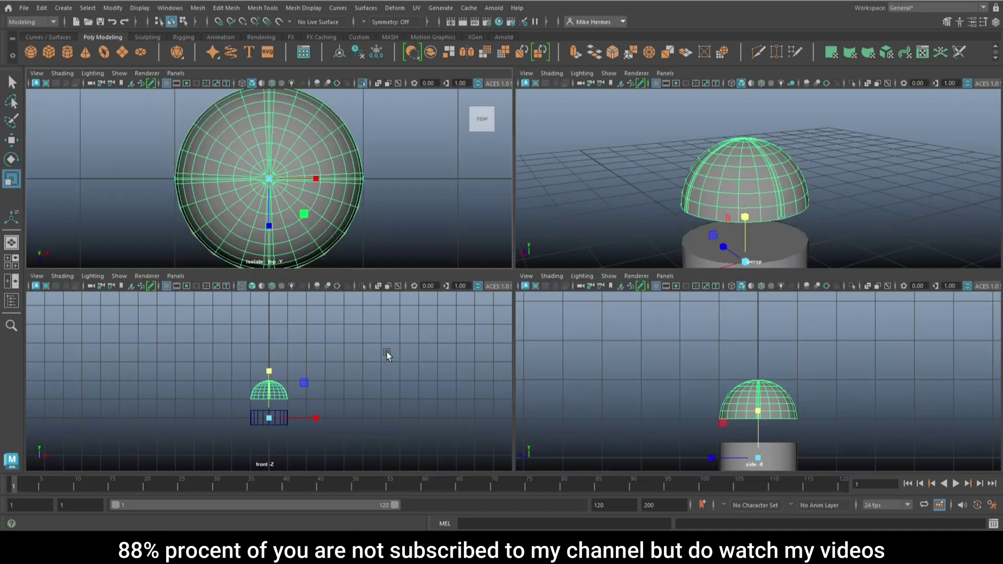
pyautogui.press('space')
pyautogui.scroll(3, 626, 328)
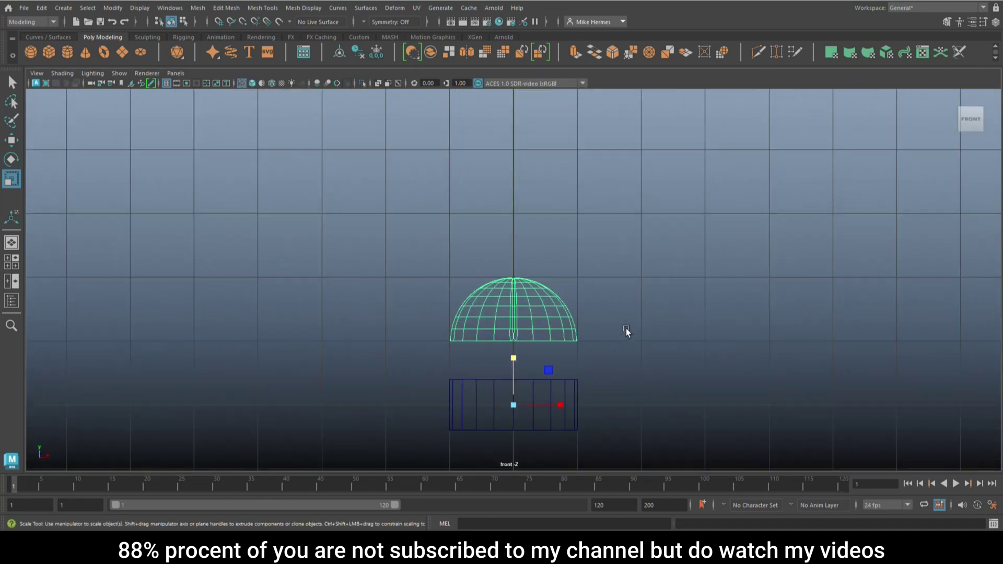
pyautogui.rightClick(708, 308)
pyautogui.click(707, 263)
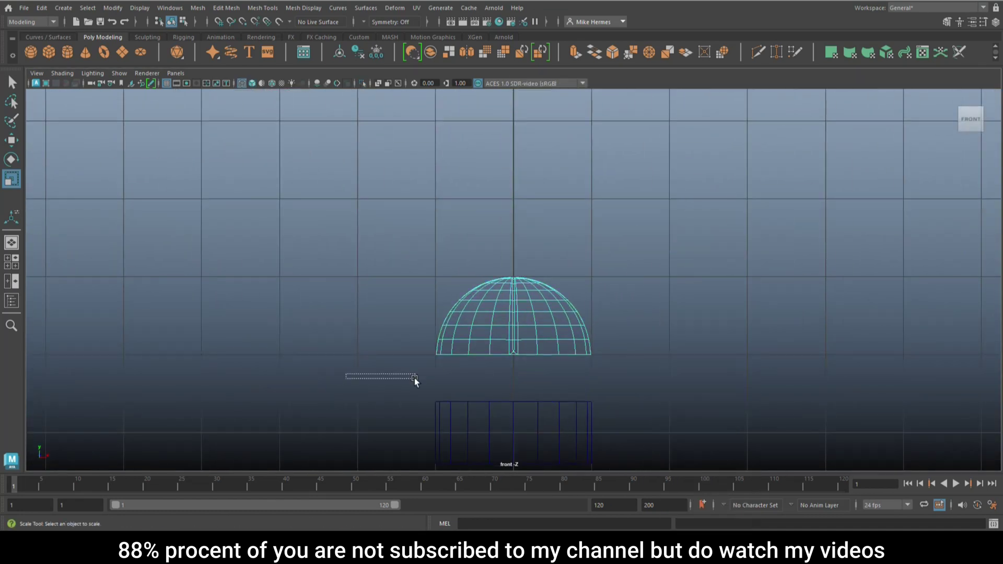
pyautogui.moveTo(414, 378); pyautogui.dragTo(696, 345)
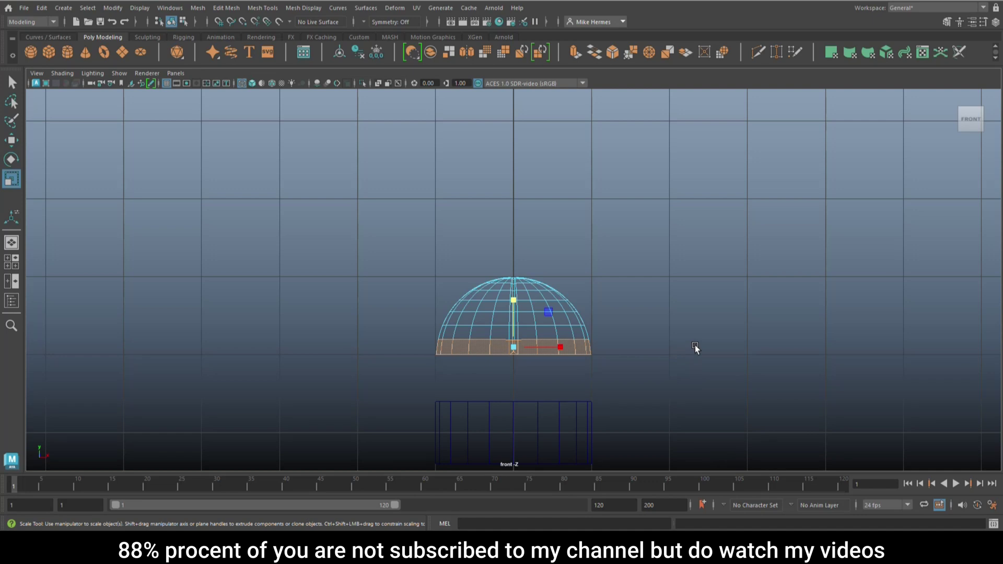
pyautogui.press('Delete')
pyautogui.moveTo(560, 232); pyautogui.dragTo(625, 223, button='right')
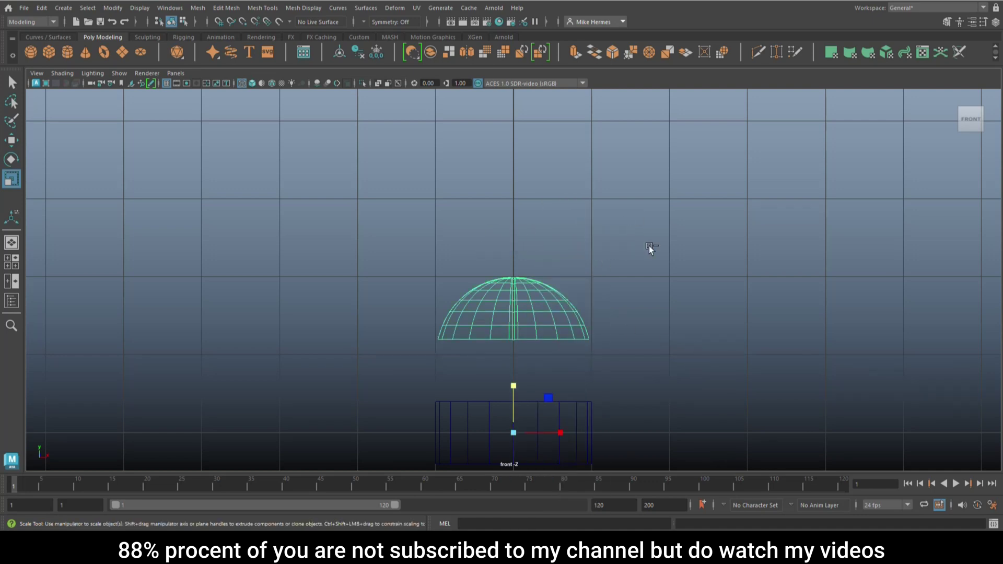
# Extrude the whole dome surface with a thickness of 0.1
pyautogui.hotkey('ctrl', 'e')
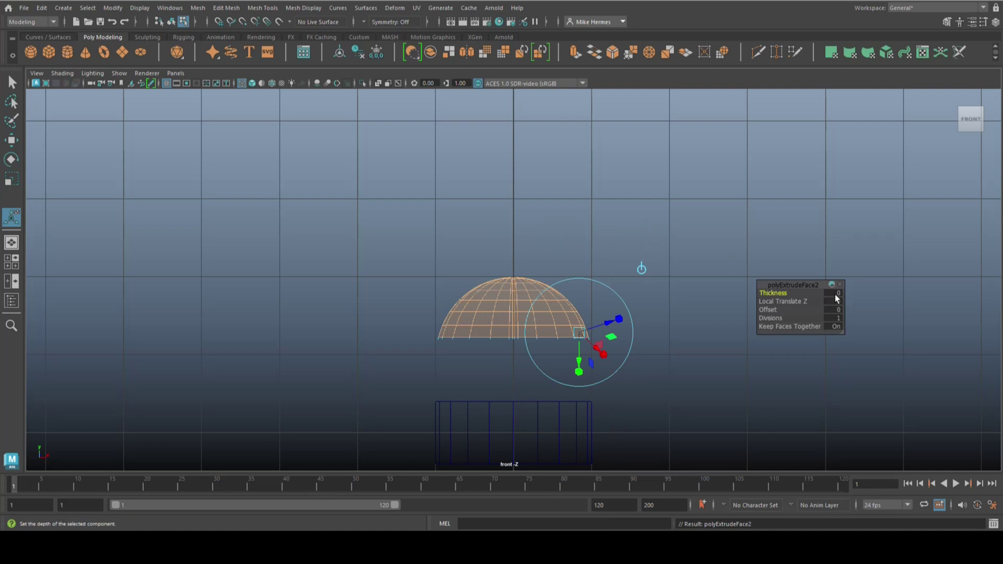
pyautogui.click(835, 293)
pyautogui.write('0.1')
pyautogui.press('Return')
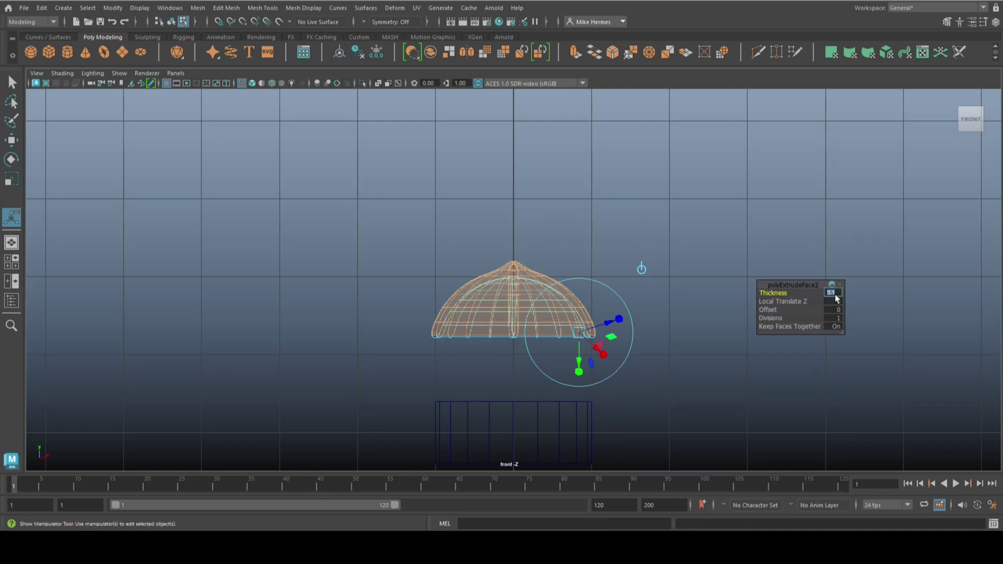
# Check the thickened dome in the perspective view and set its extrusion thickness to 0.02
pyautogui.click(12, 268)
pyautogui.press('space')
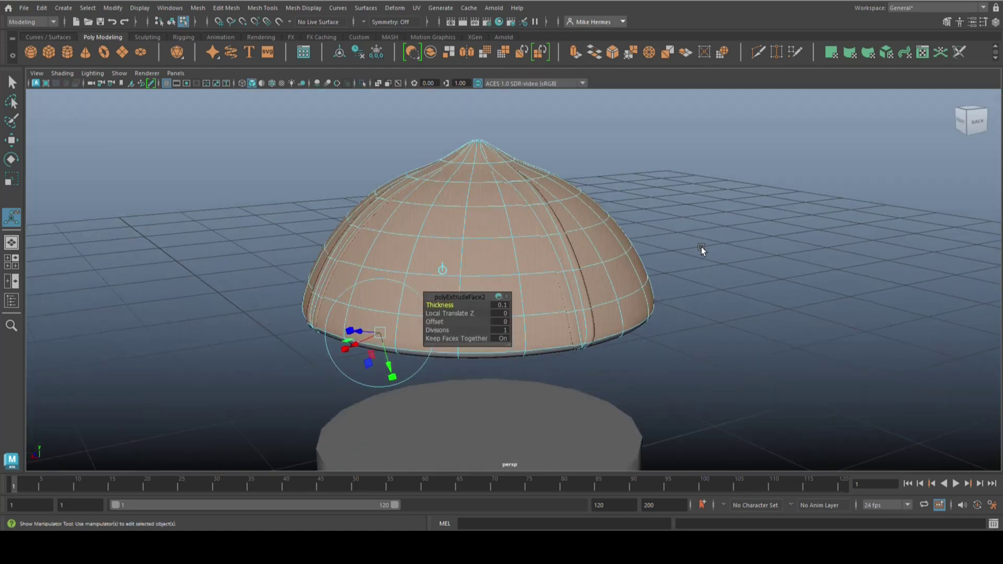
pyautogui.moveTo(702, 248)
pyautogui.keyDown('alt'); pyautogui.mouseDown()
pyautogui.moveTo(719, 294)
pyautogui.moveTo(714, 247)
pyautogui.mouseUp(); pyautogui.keyUp('alt')
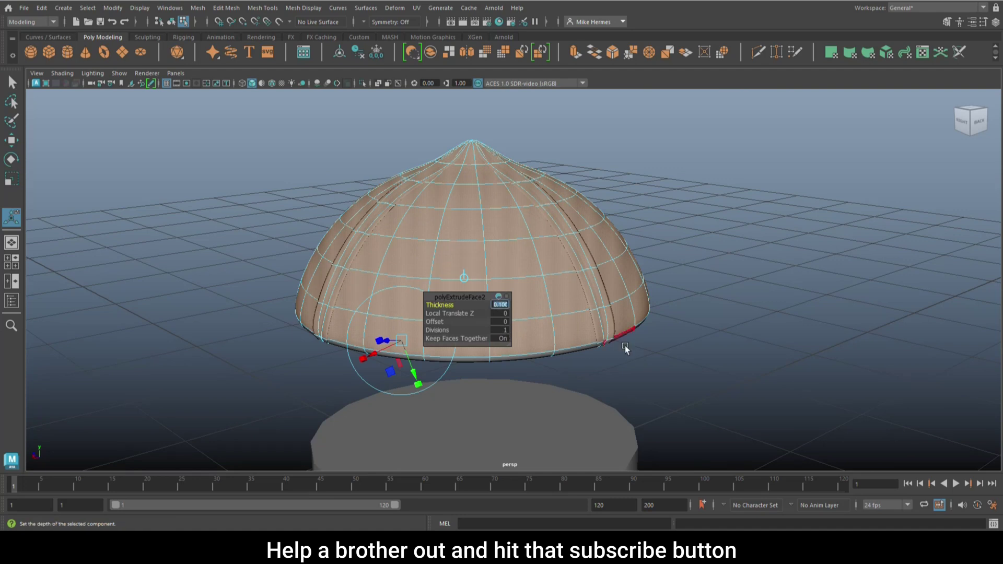
pyautogui.write('0.02')
pyautogui.press('Return')
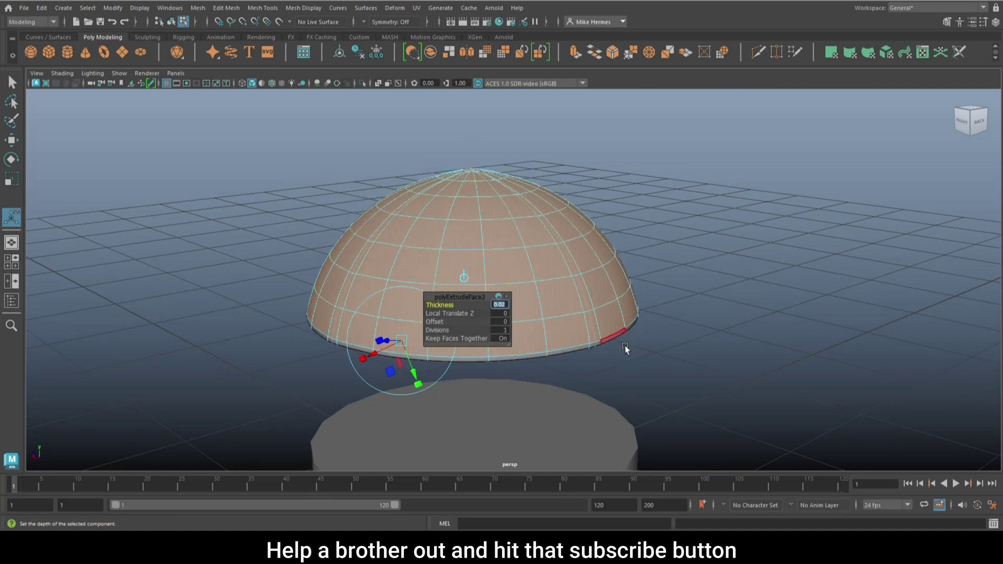
# Return to object selection, deselect the dome and examine its thickened shell, apex grooves and rim
pyautogui.click(729, 246)
pyautogui.keyDown('alt'); pyautogui.moveTo(723, 251); pyautogui.dragTo(710, 264); pyautogui.keyUp('alt')
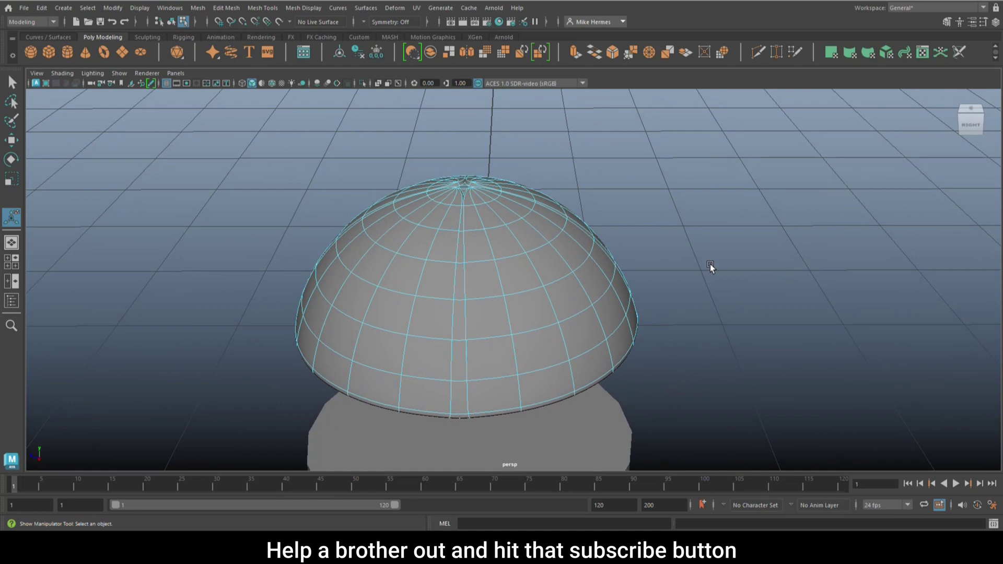
pyautogui.moveTo(561, 235); pyautogui.dragTo(606, 218, button='right')
pyautogui.press('q')
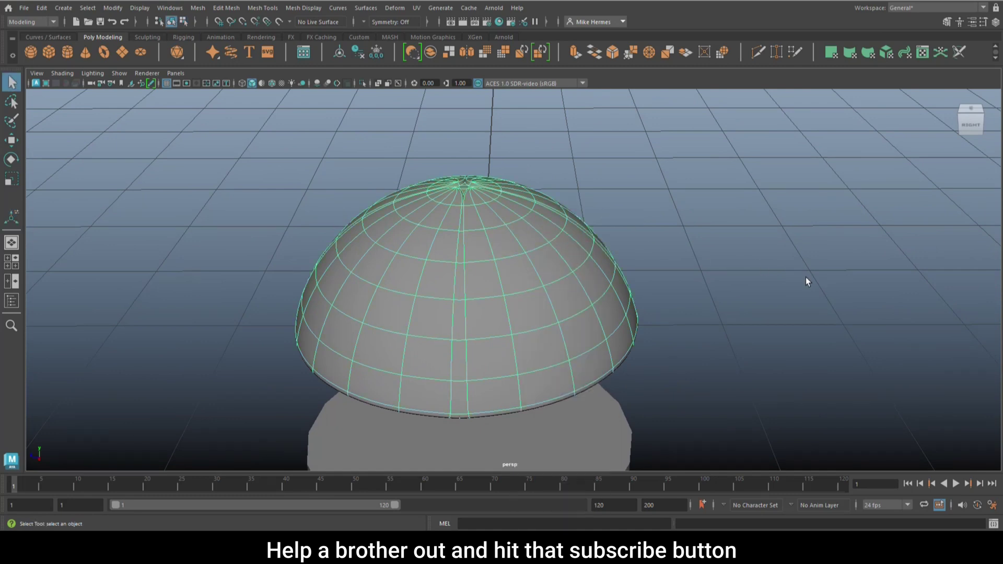
pyautogui.click(711, 284)
pyautogui.scroll(3, 713, 289)
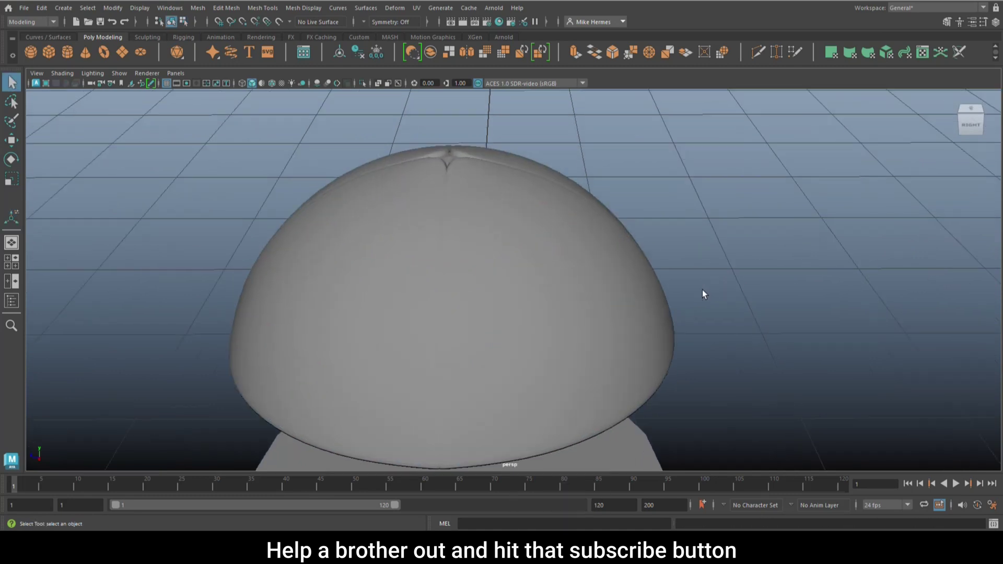
pyautogui.keyDown('alt'); pyautogui.moveTo(703, 291); pyautogui.dragTo(828, 310); pyautogui.keyUp('alt')
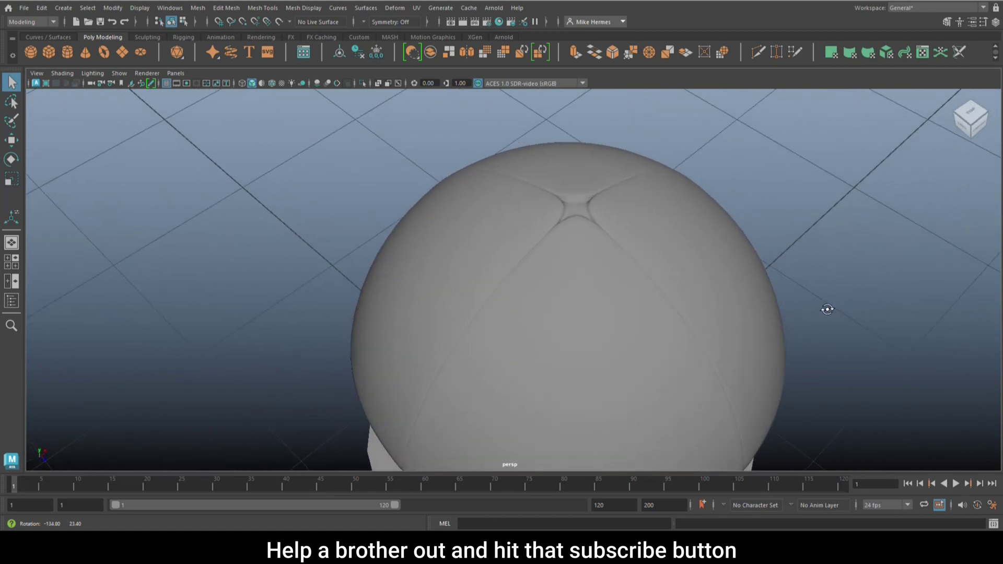
pyautogui.keyDown('alt'); pyautogui.moveTo(606, 209); pyautogui.dragTo(716, 282); pyautogui.keyUp('alt')
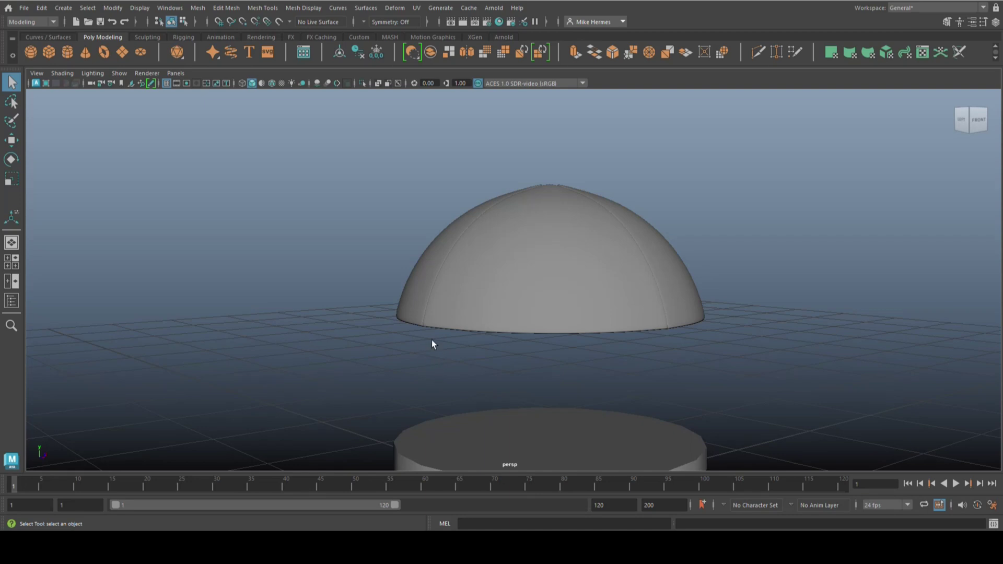
# Hide the dome so that only the short cylinder remains in view
pyautogui.keyDown('alt'); pyautogui.moveTo(510, 329); pyautogui.dragTo(533, 227); pyautogui.keyUp('alt')
pyautogui.click(587, 173)
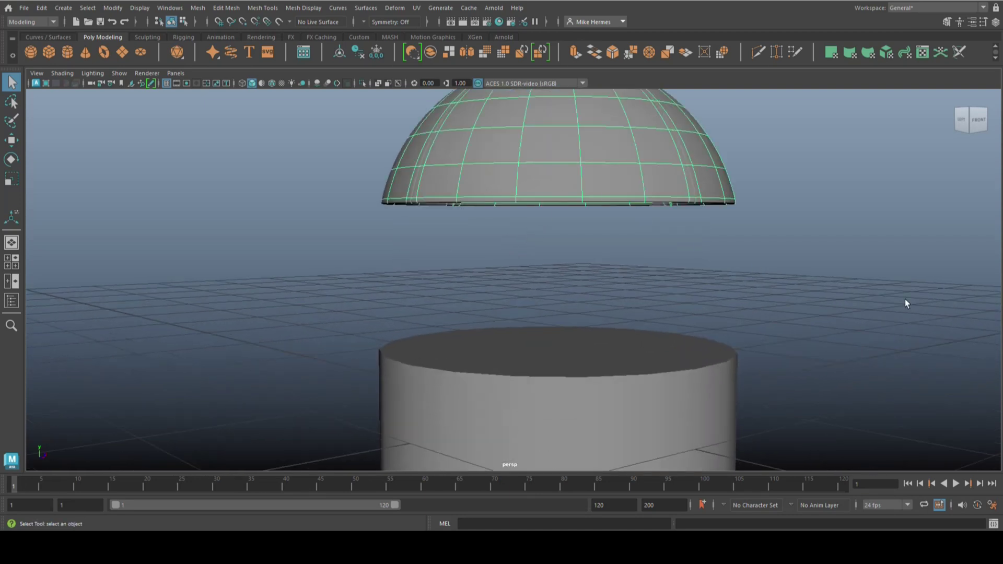
pyautogui.hotkey('ctrl', 'h')
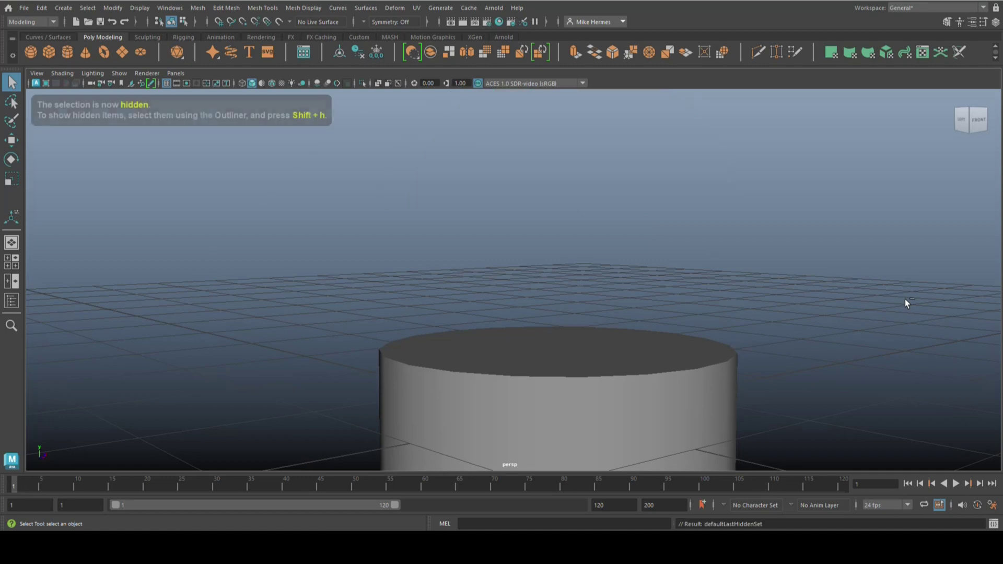
# In the top view, select the cylinder's top and bottom cap faces and delete them, leaving an open ring
pyautogui.click(723, 376)
pyautogui.click(11, 261)
pyautogui.press('f')
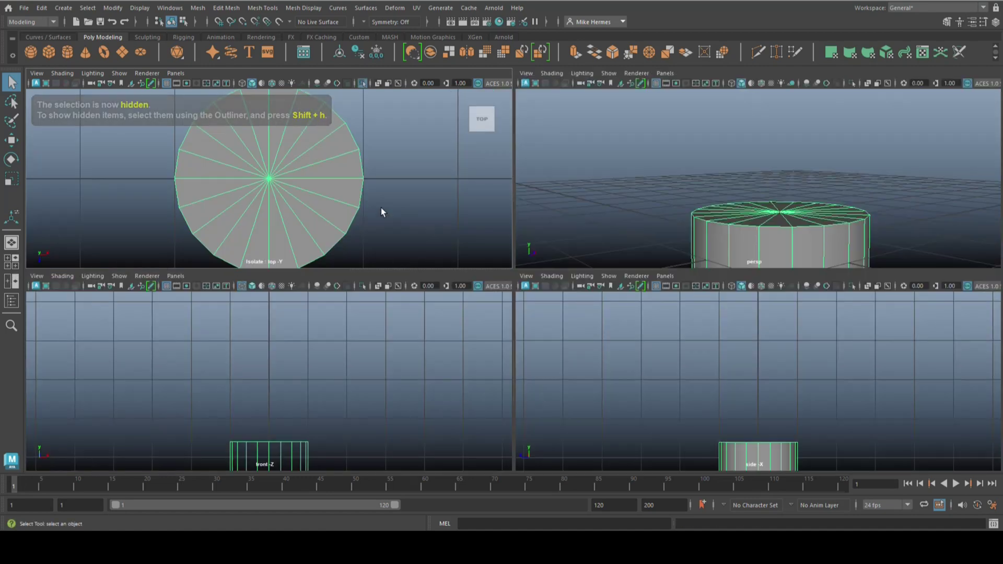
pyautogui.press('space')
pyautogui.moveTo(507, 175); pyautogui.dragTo(509, 207, button='right')
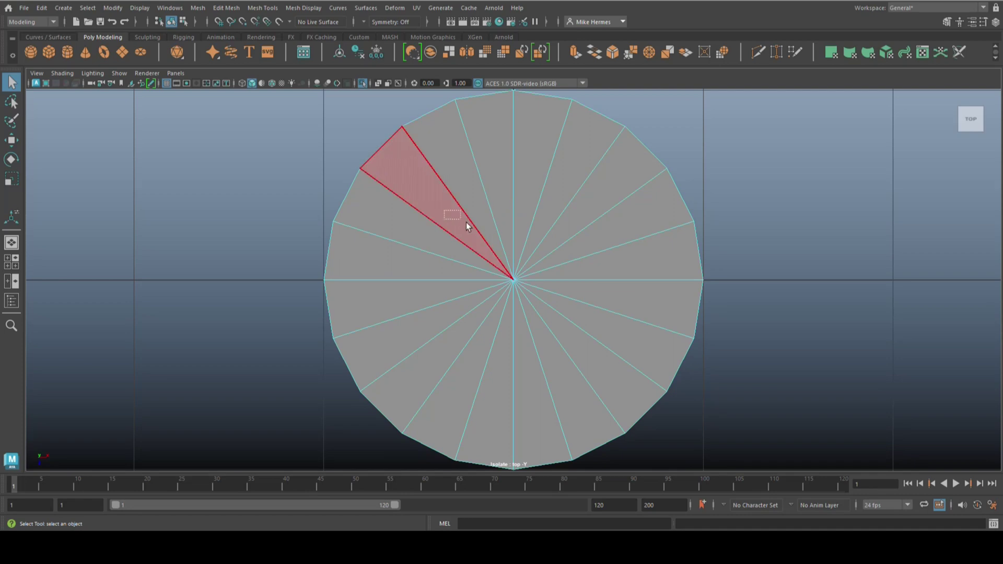
pyautogui.moveTo(466, 227); pyautogui.dragTo(590, 373)
pyautogui.press('Delete')
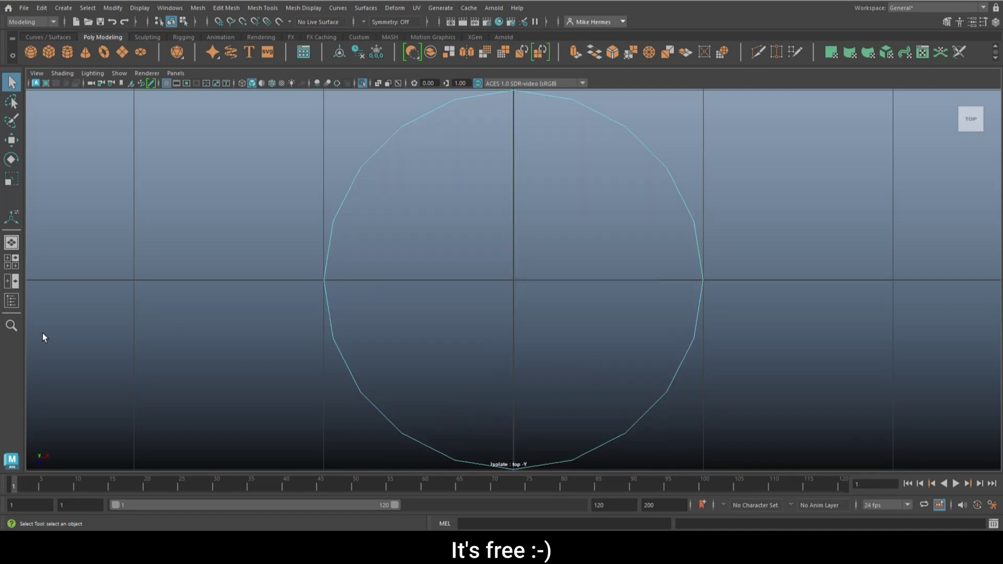
# In the perspective view, select all faces of the open ring
pyautogui.click(11, 261)
pyautogui.press('space')
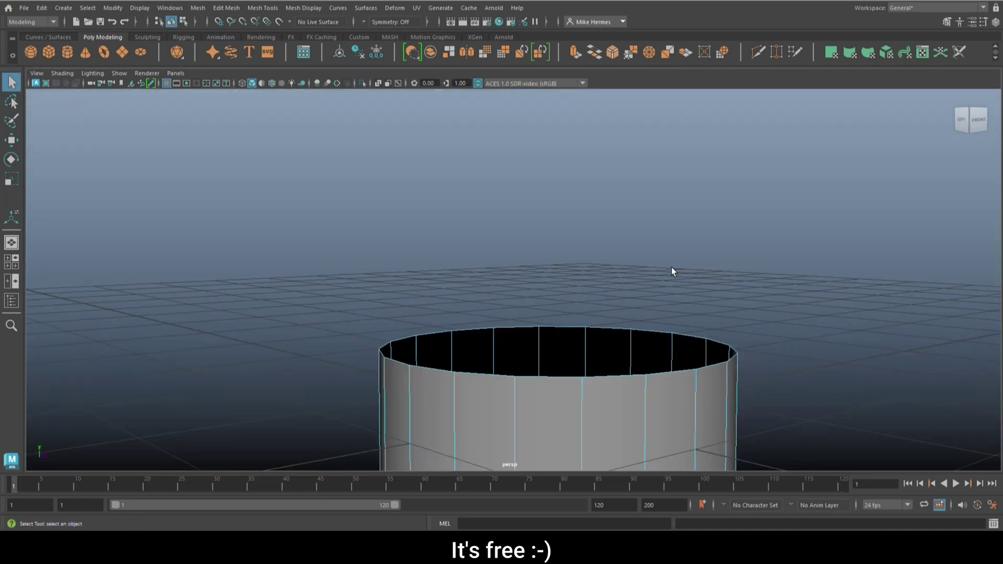
pyautogui.scroll(-3, 612, 314)
pyautogui.keyDown('alt'); pyautogui.moveTo(624, 340); pyautogui.dragTo(696, 176); pyautogui.keyUp('alt')
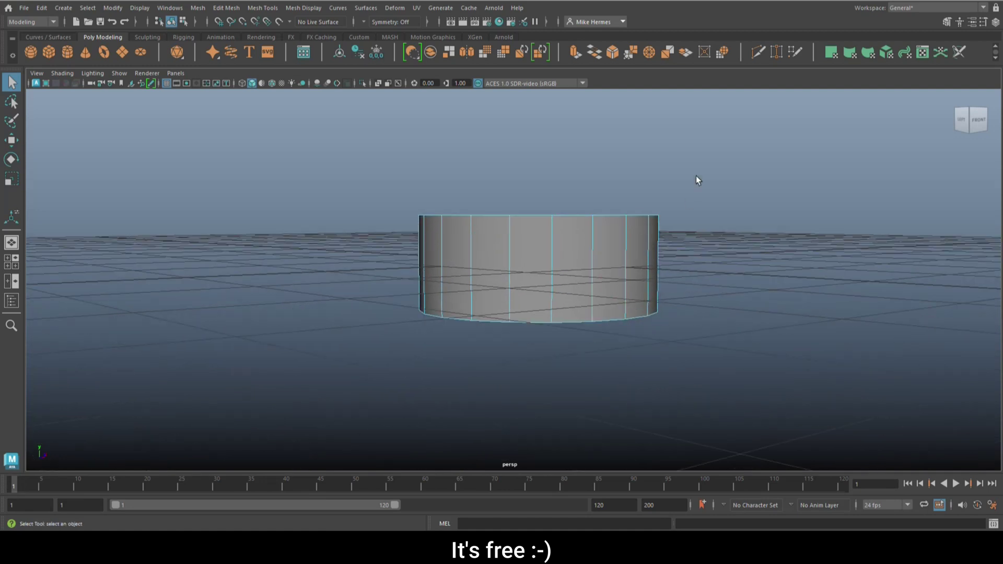
pyautogui.rightClick(697, 176)
pyautogui.moveTo(700, 210); pyautogui.dragTo(700, 201, button='right')
pyautogui.moveTo(225, 281); pyautogui.dragTo(846, 262)
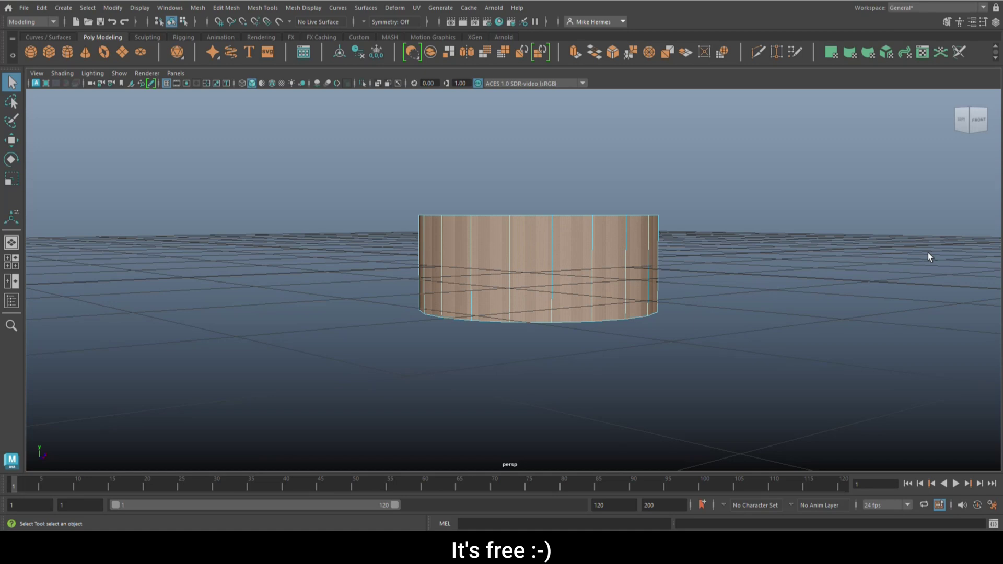
# Extrude the ring's faces separately with Keep Faces Together off and a thickness of 0.1
pyautogui.hotkey('ctrl', 'e')
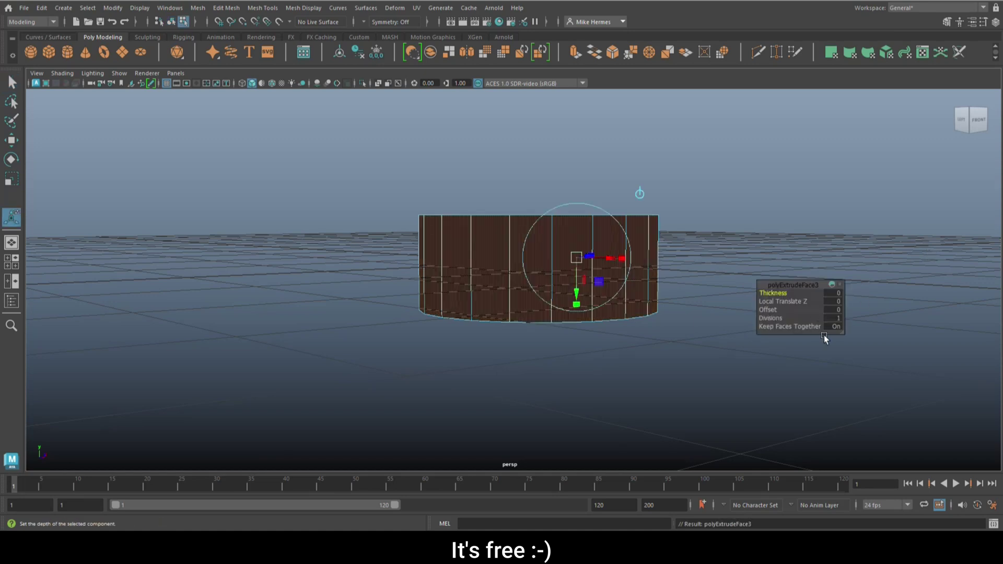
pyautogui.click(835, 328)
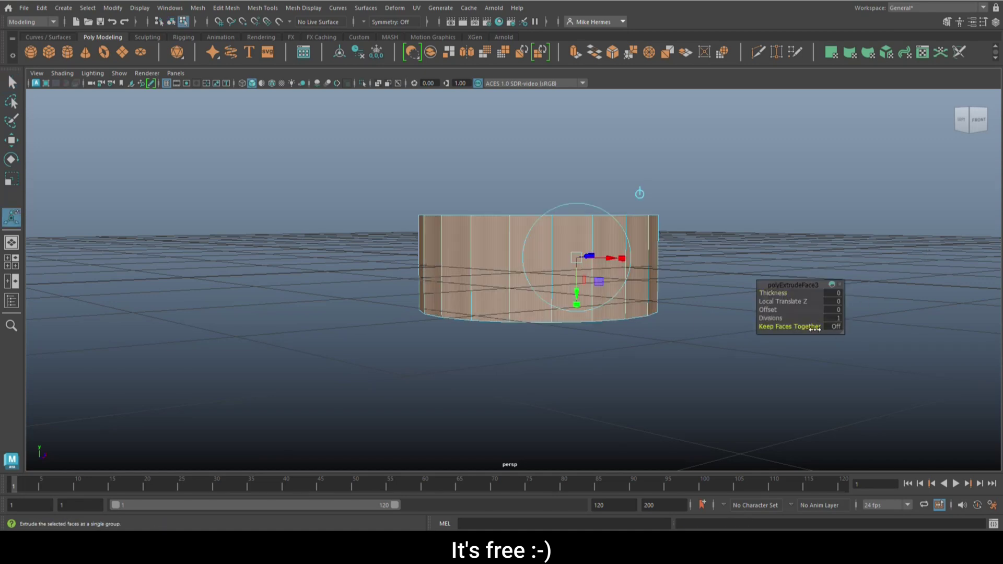
pyautogui.click(838, 294)
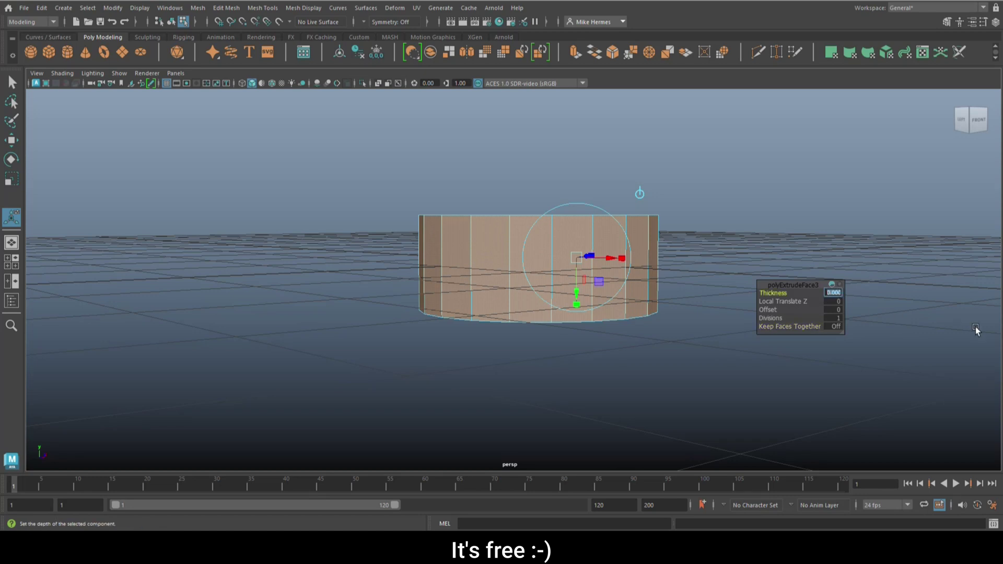
pyautogui.write('0.1')
pyautogui.press('Return')
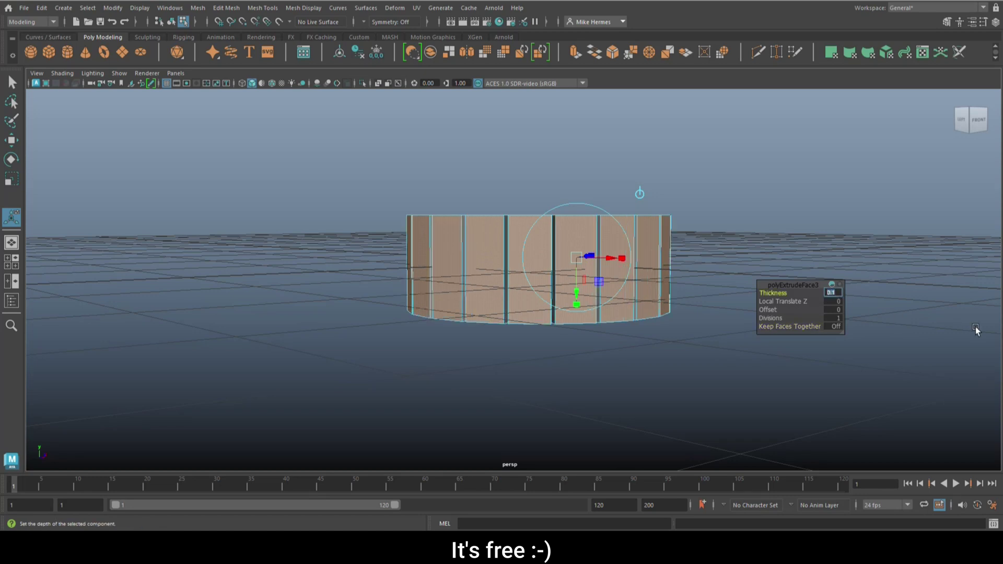
pyautogui.write('0.1')
pyautogui.press('Return')
# Set the face extrusion's offset to 0.02 to taper the ring's separate panels
pyautogui.keyDown('alt'); pyautogui.moveTo(710, 392); pyautogui.dragTo(575, 388); pyautogui.keyUp('alt')
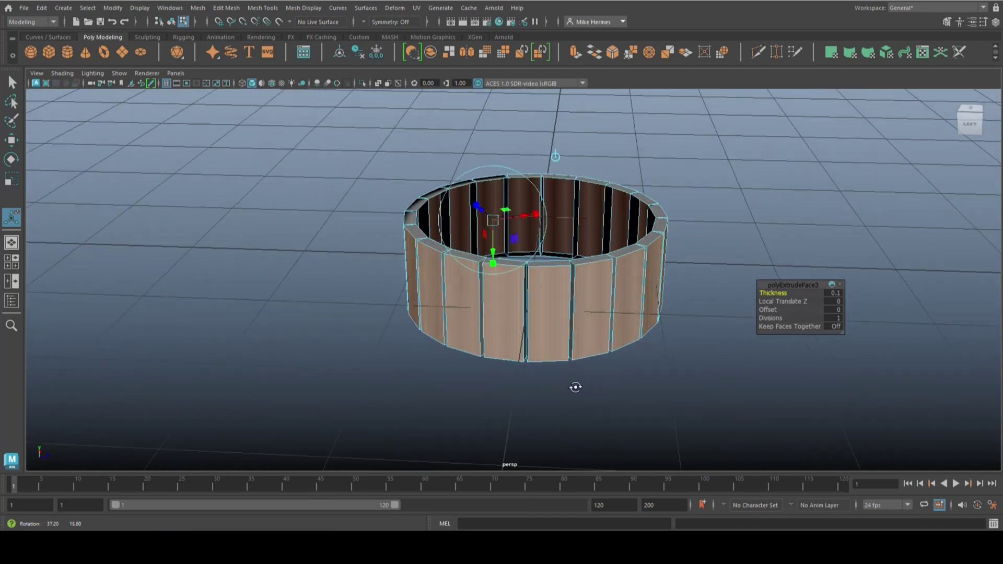
pyautogui.click(769, 309)
pyautogui.moveTo(769, 310); pyautogui.dragTo(804, 314, button='middle')
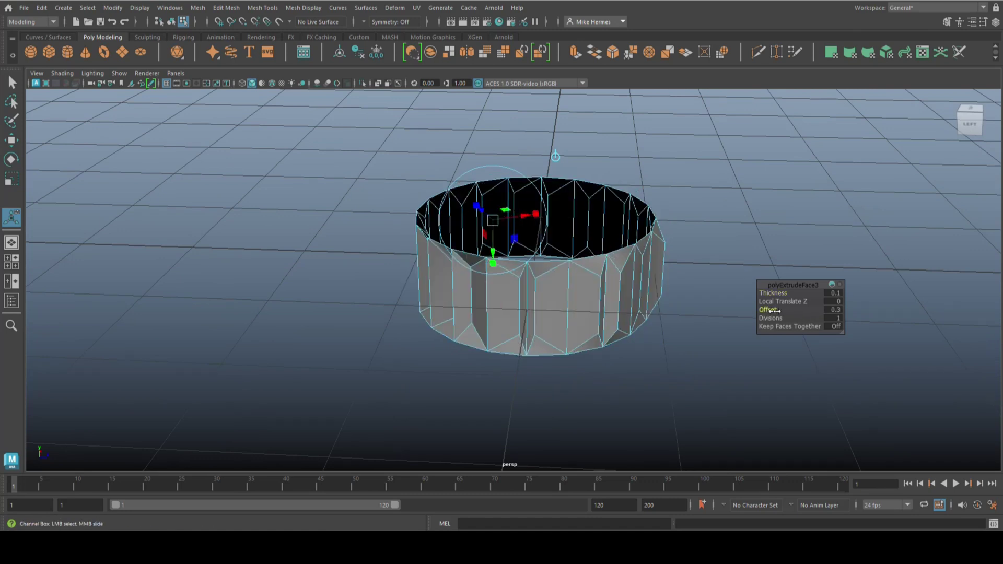
pyautogui.click(835, 310)
pyautogui.write('0.02')
pyautogui.press('Return')
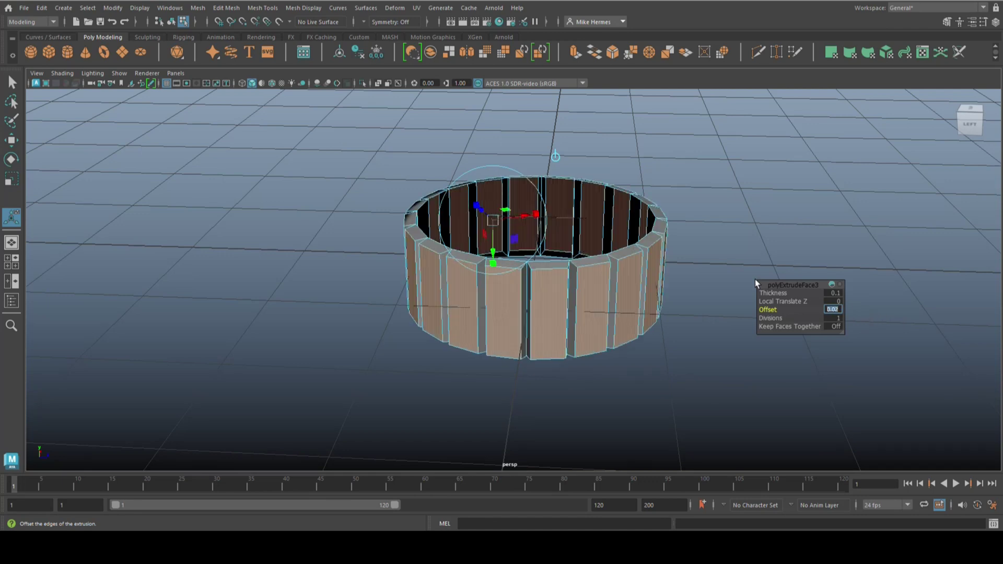
# Return to object selection and examine the ribbed ring in smooth preview
pyautogui.rightClick(658, 234)
pyautogui.click(709, 219)
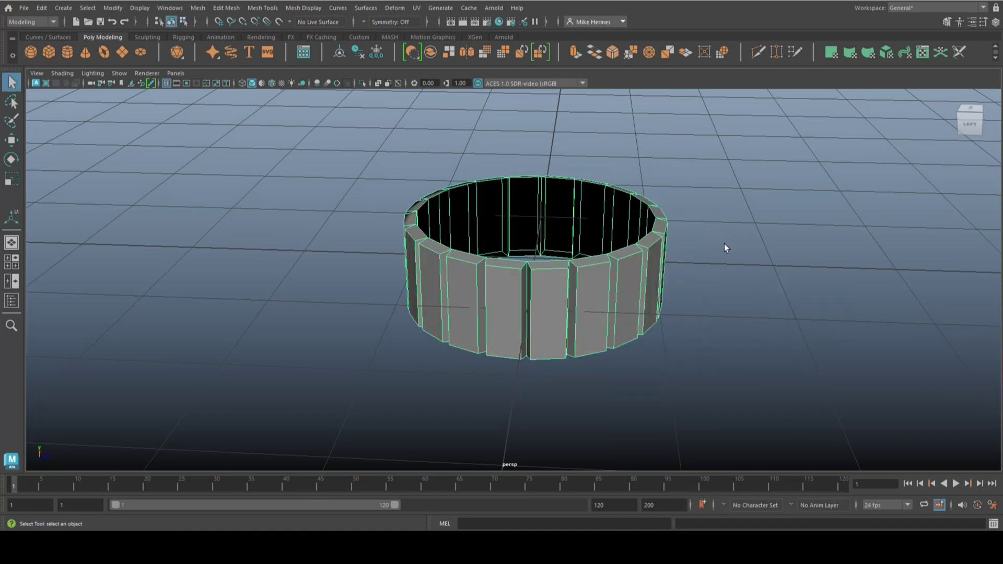
pyautogui.press('3')
pyautogui.click(771, 285)
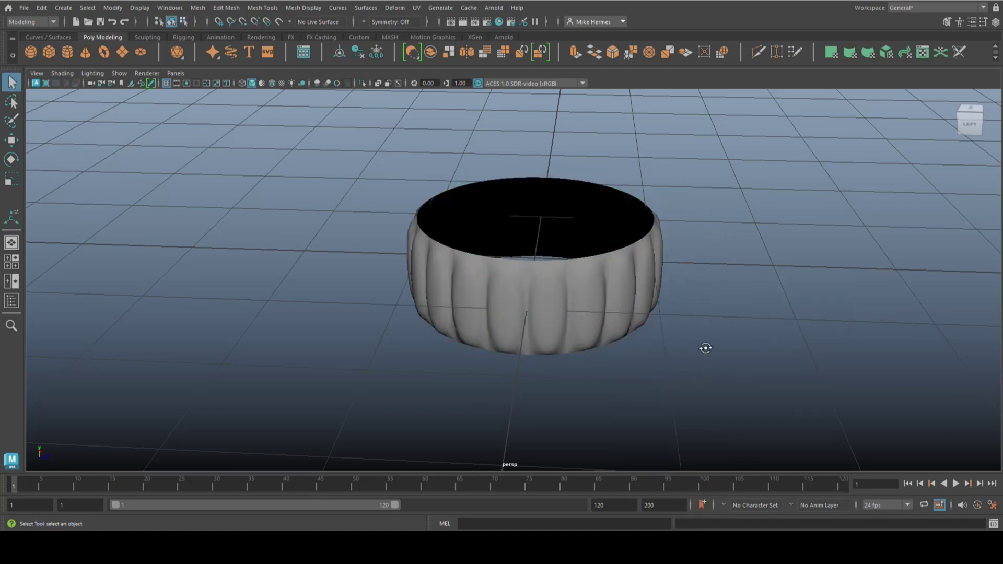
pyautogui.moveTo(706, 348)
pyautogui.keyDown('alt'); pyautogui.mouseDown()
pyautogui.moveTo(672, 321)
pyautogui.moveTo(692, 342)
pyautogui.moveTo(701, 337)
pyautogui.mouseUp(); pyautogui.keyUp('alt')
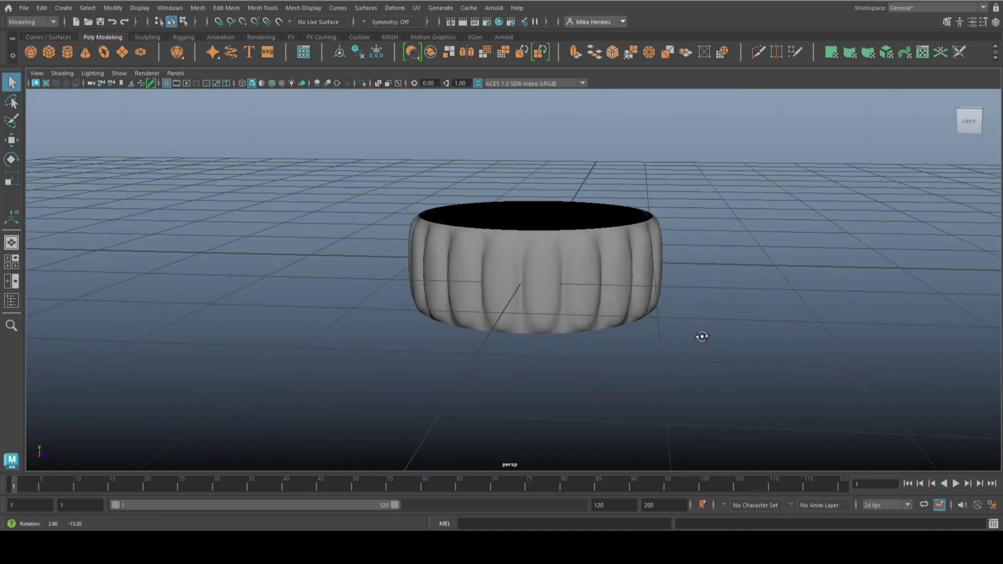
# Turn off the ring's smooth preview, insert two horizontal edge loops and scale them vertically apart close to the upper and lower rims
pyautogui.click(568, 291)
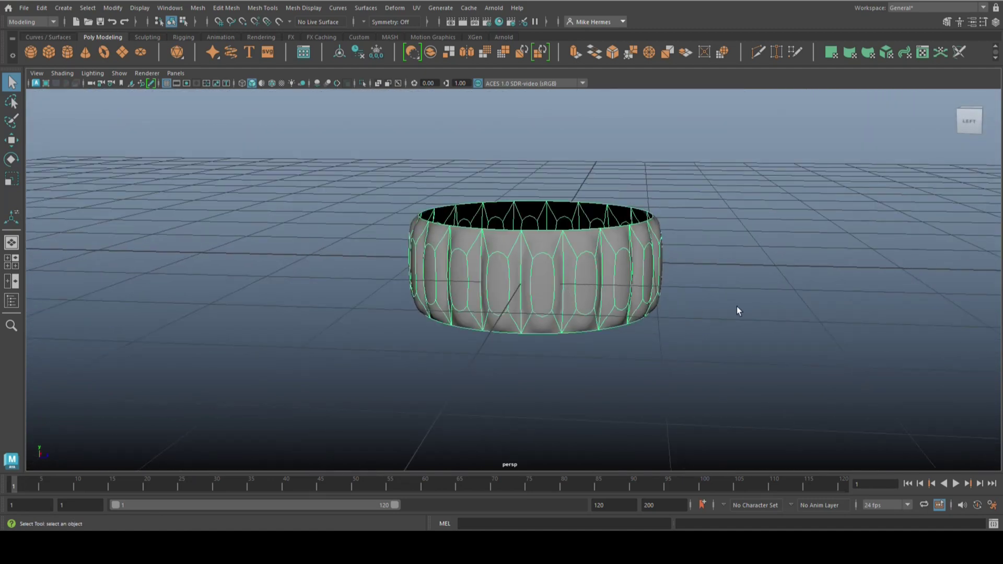
pyautogui.press('1')
pyautogui.hotkey('ctrl', 'e')
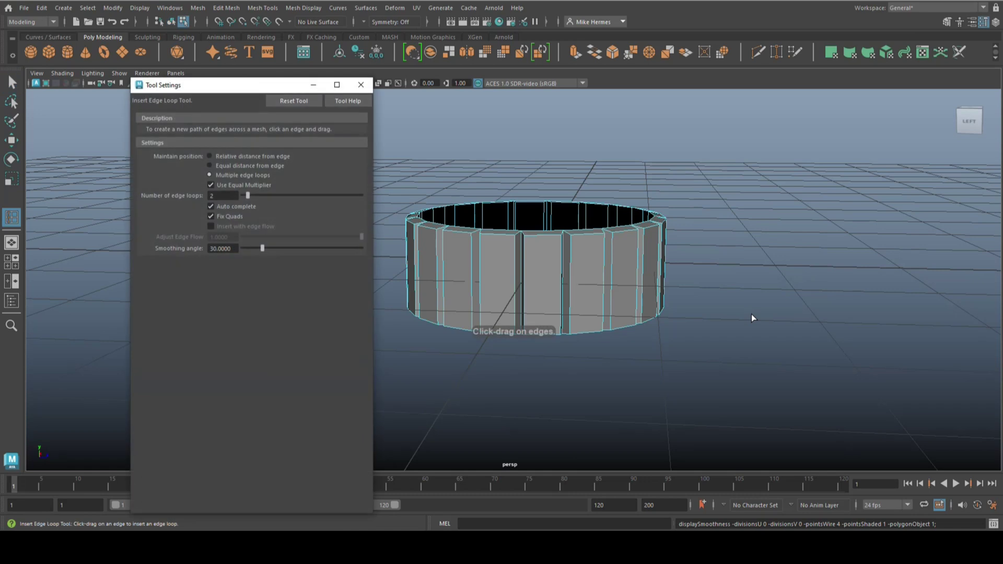
pyautogui.click(480, 265)
pyautogui.press('r')
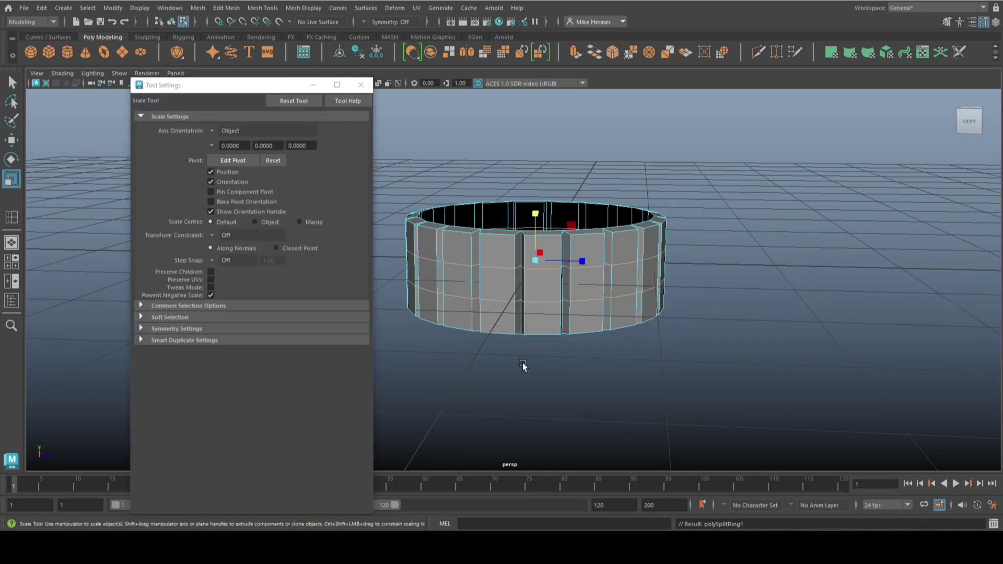
pyautogui.moveTo(535, 215); pyautogui.dragTo(546, 151)
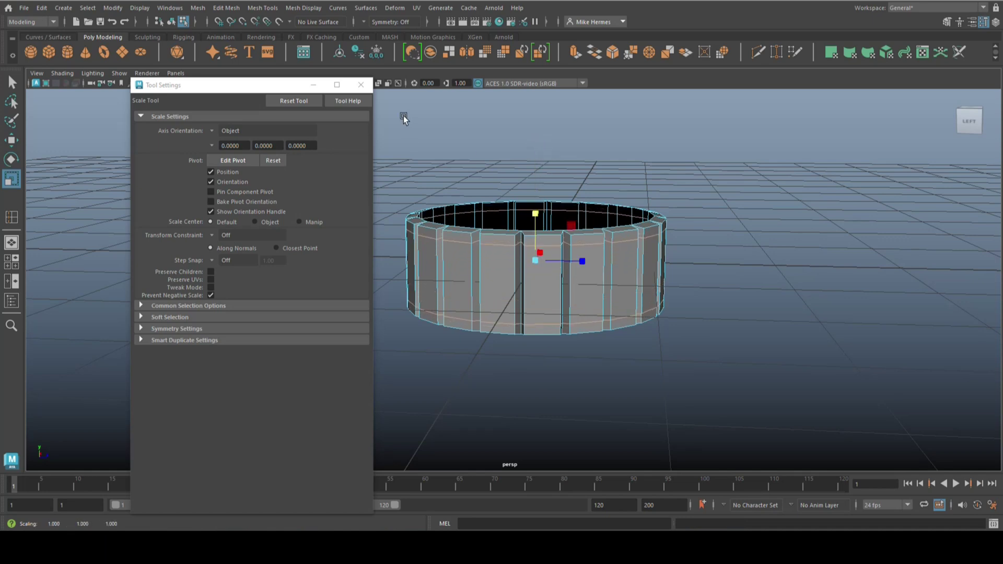
pyautogui.click(365, 87)
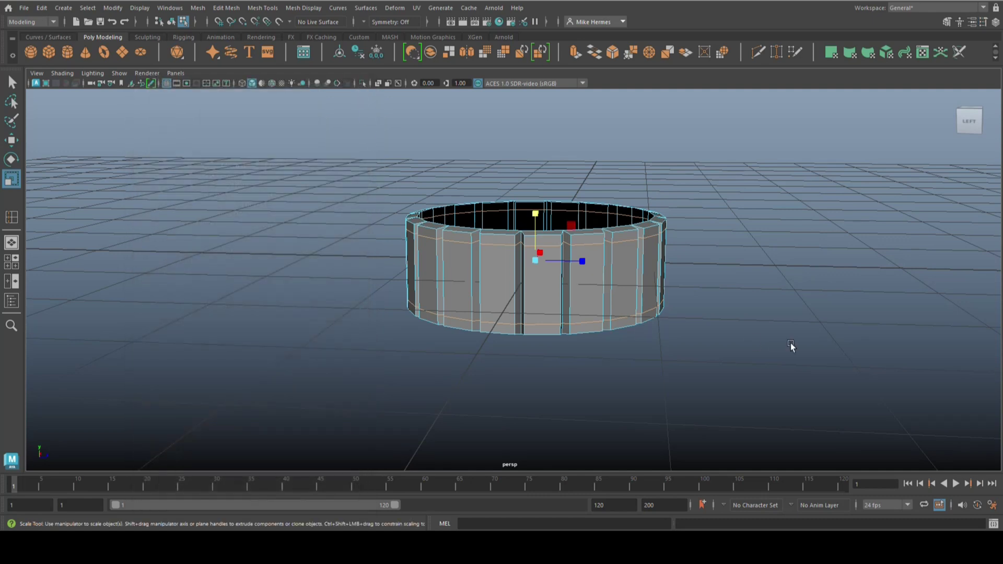
# Insert two more horizontal edge loops around the ring's middle and scale them slightly apart vertically
pyautogui.press('q')
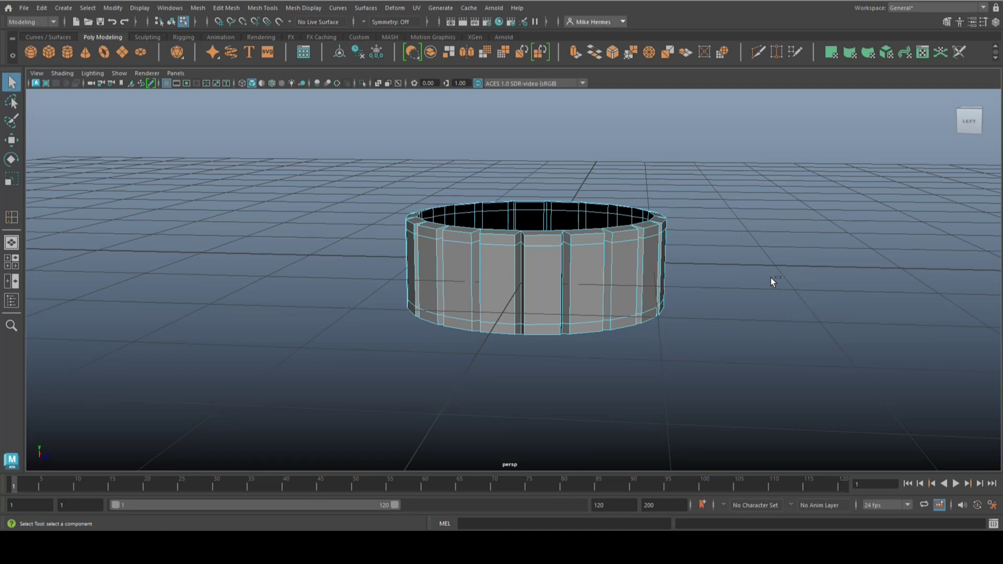
pyautogui.hotkey('ctrl', 'shift', 'x')
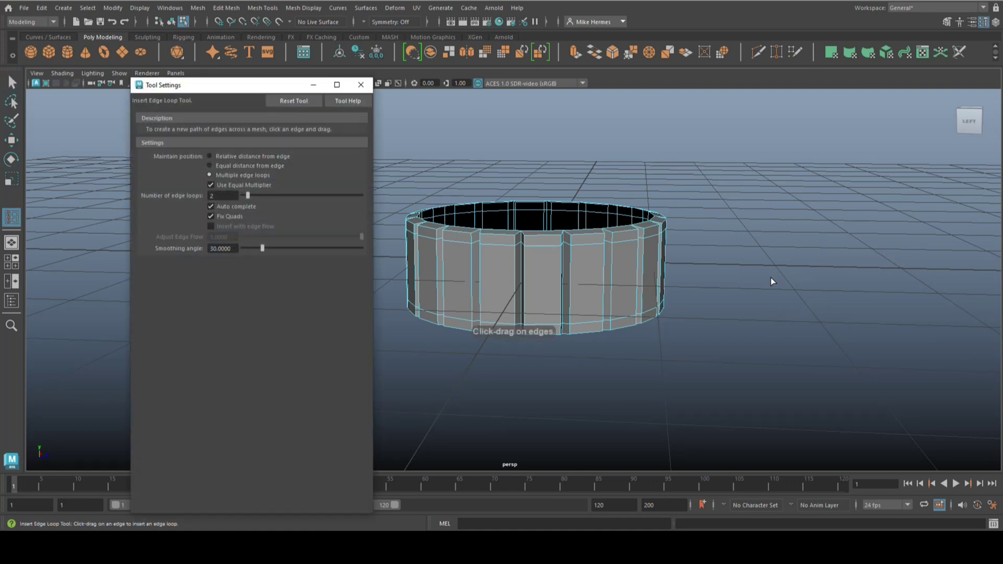
pyautogui.click(560, 284)
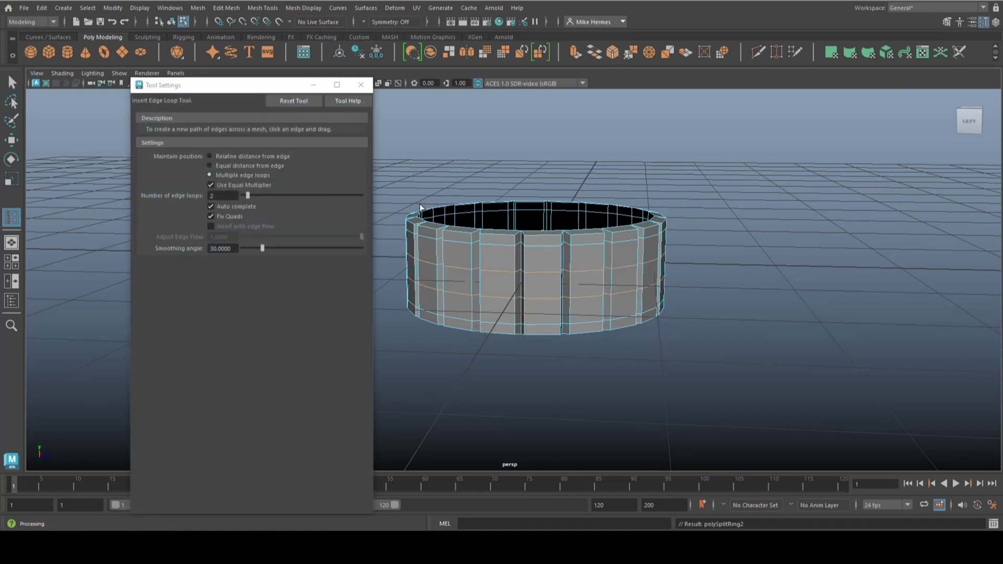
pyautogui.click(361, 85)
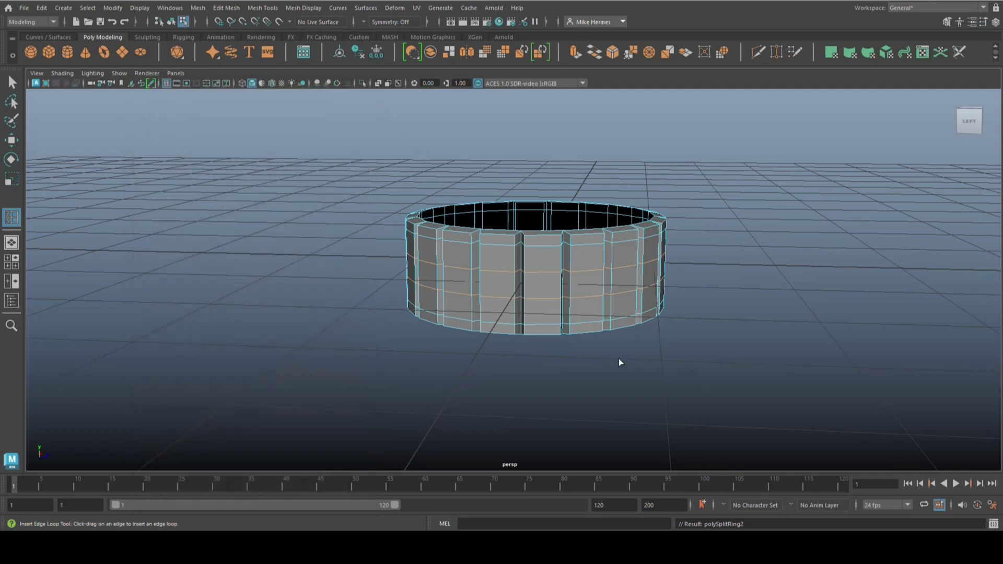
pyautogui.press('r')
pyautogui.moveTo(535, 214); pyautogui.dragTo(538, 183)
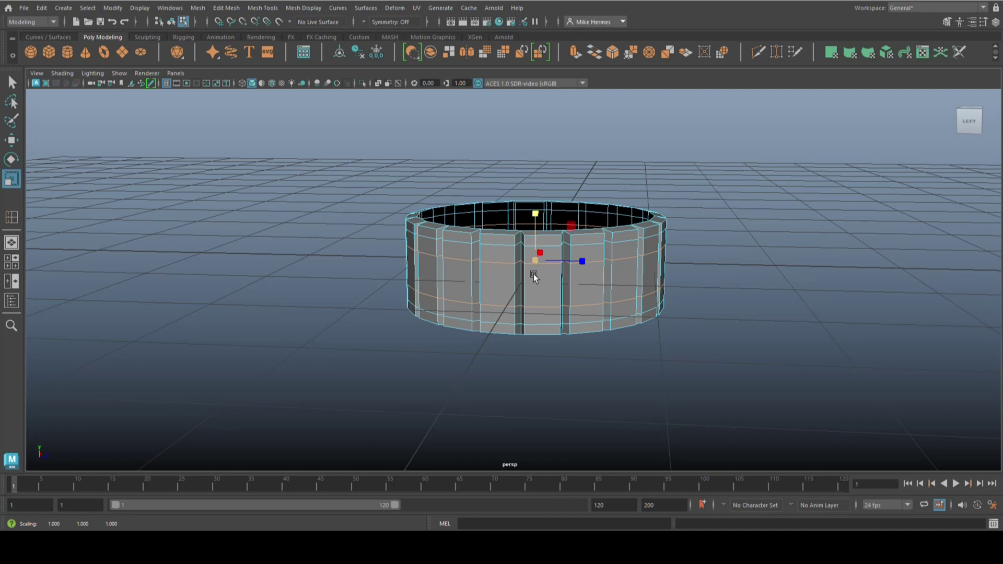
pyautogui.press('q')
# In the front view, select the ring's middle row of faces, and return to the perspective view
pyautogui.click(12, 260)
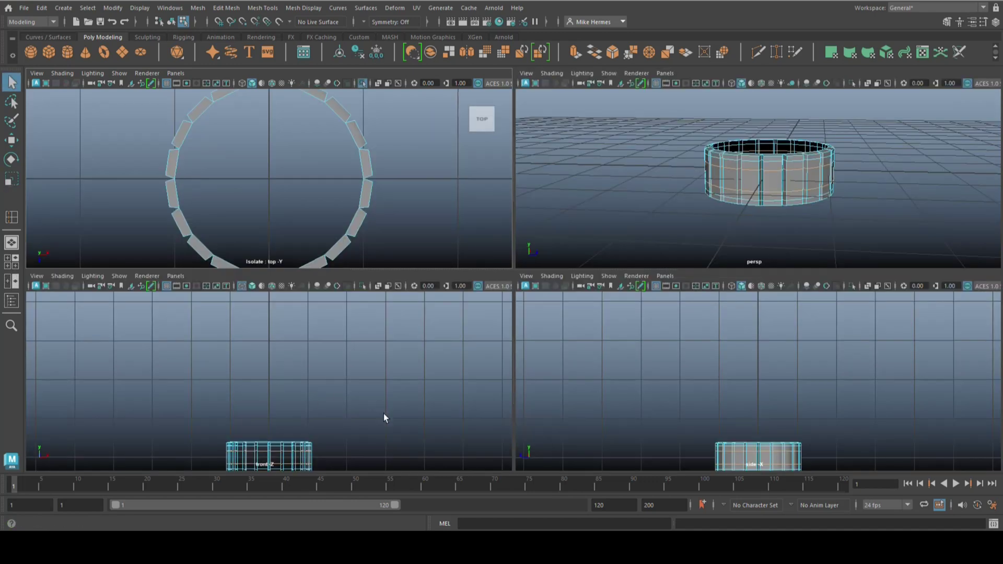
pyautogui.press('space')
pyautogui.moveTo(594, 234); pyautogui.dragTo(598, 261, button='right')
pyautogui.moveTo(406, 428); pyautogui.dragTo(662, 429)
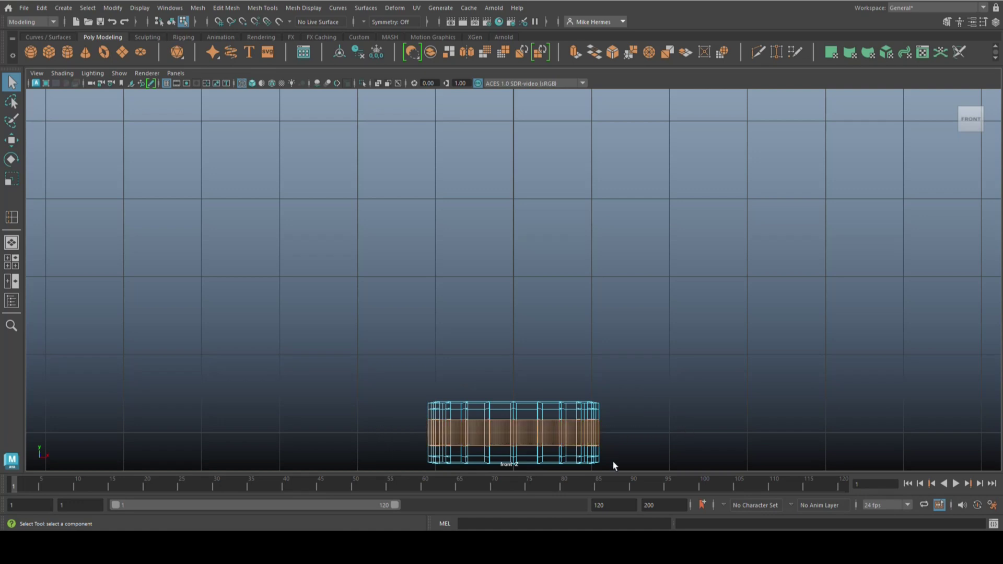
pyautogui.click(10, 265)
pyautogui.press('space')
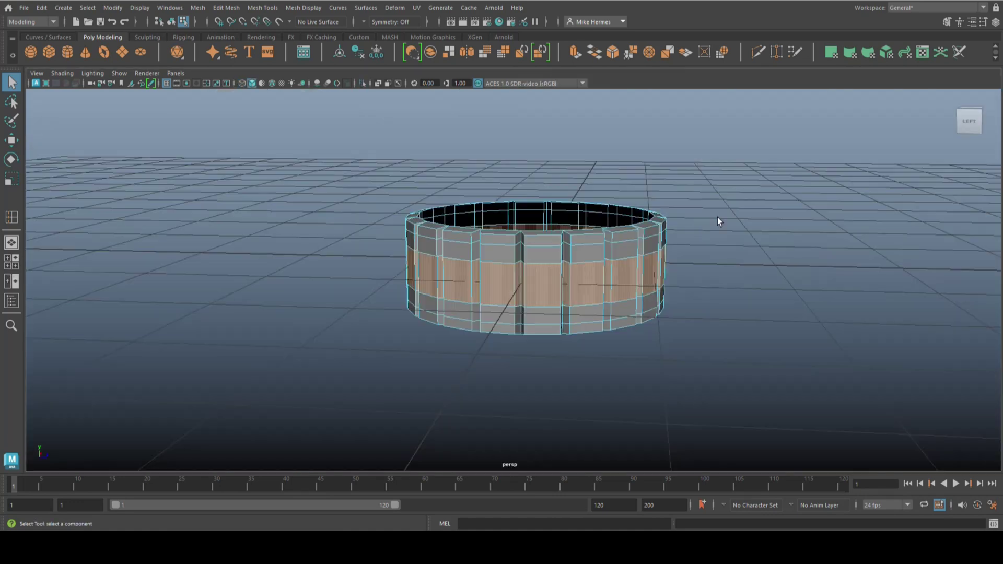
# Turn on soft selection and scale the middle row of faces uniformly outward so the ring bulges slightly
pyautogui.moveTo(667, 226)
pyautogui.keyDown('alt'); pyautogui.mouseDown()
pyautogui.moveTo(688, 228)
pyautogui.moveTo(678, 237)
pyautogui.moveTo(665, 229)
pyautogui.moveTo(673, 235)
pyautogui.mouseUp(); pyautogui.keyUp('alt')
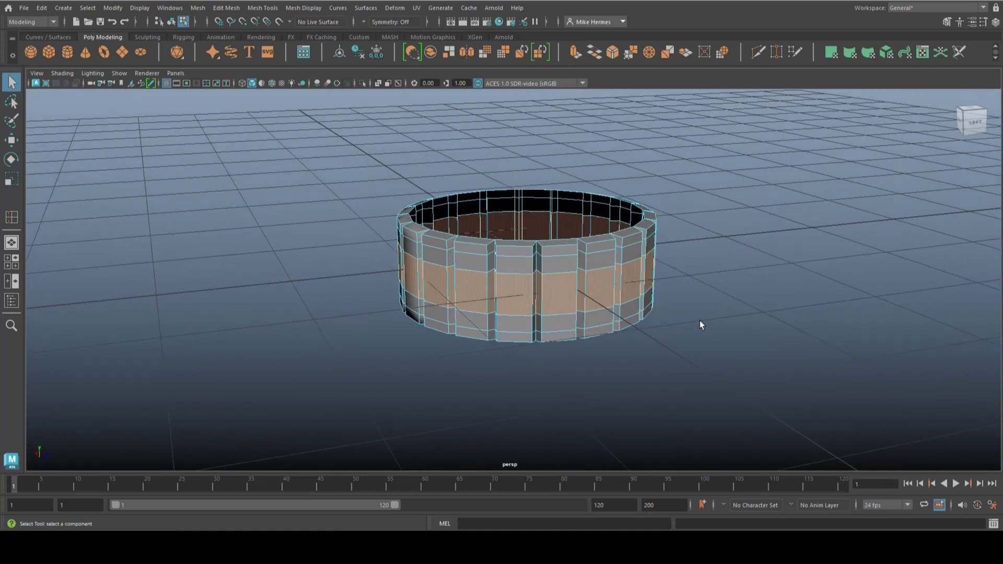
pyautogui.press('r')
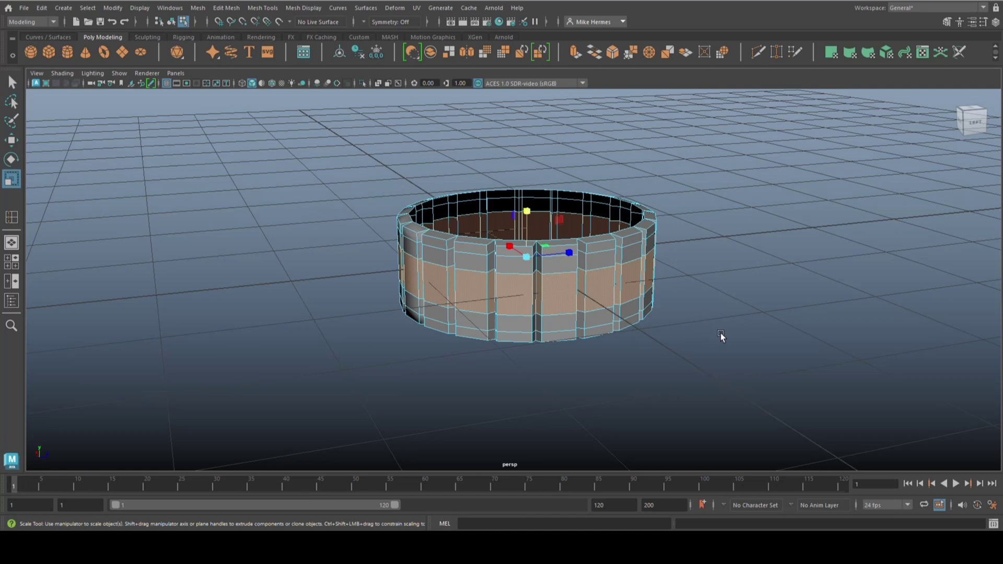
pyautogui.press('b')
pyautogui.moveTo(685, 359)
pyautogui.mouseDown()
pyautogui.moveTo(739, 360)
pyautogui.moveTo(692, 361)
pyautogui.mouseUp()
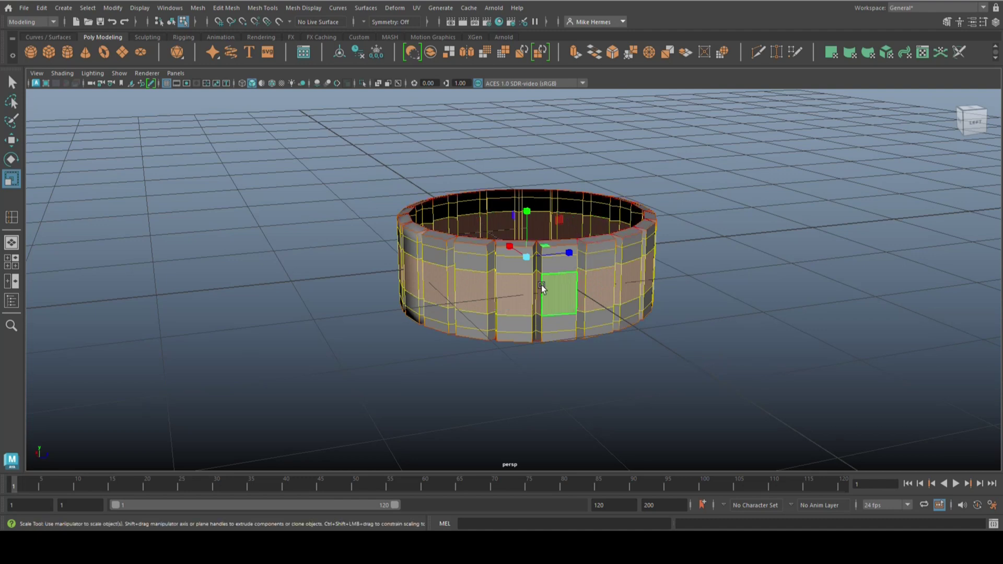
pyautogui.keyDown('alt'); pyautogui.moveTo(632, 348); pyautogui.dragTo(517, 250); pyautogui.keyUp('alt')
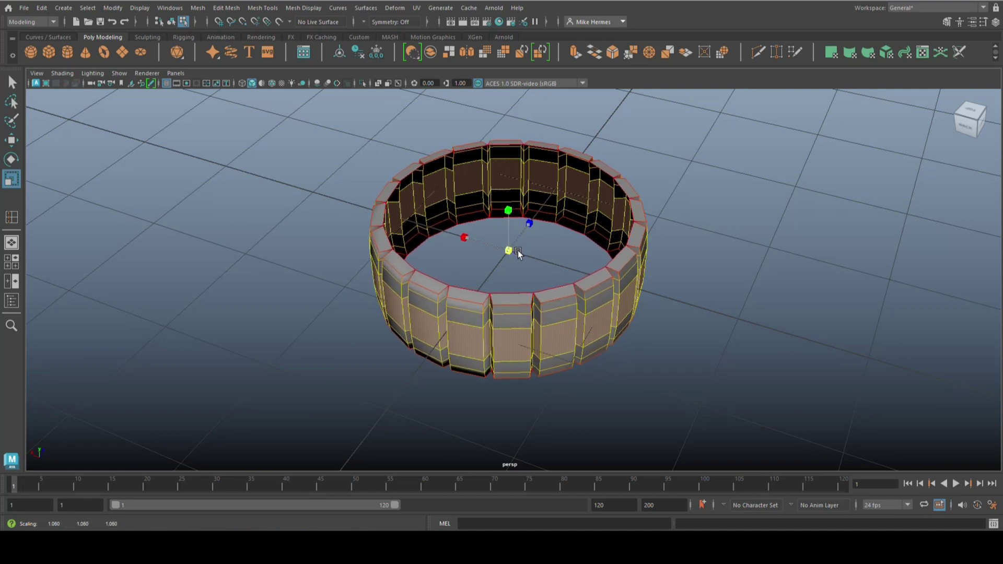
# Return the ring to object selection, display it in smooth preview and deselect it to check the ribbed band
pyautogui.click(701, 280)
pyautogui.moveTo(643, 251); pyautogui.dragTo(705, 219, button='right')
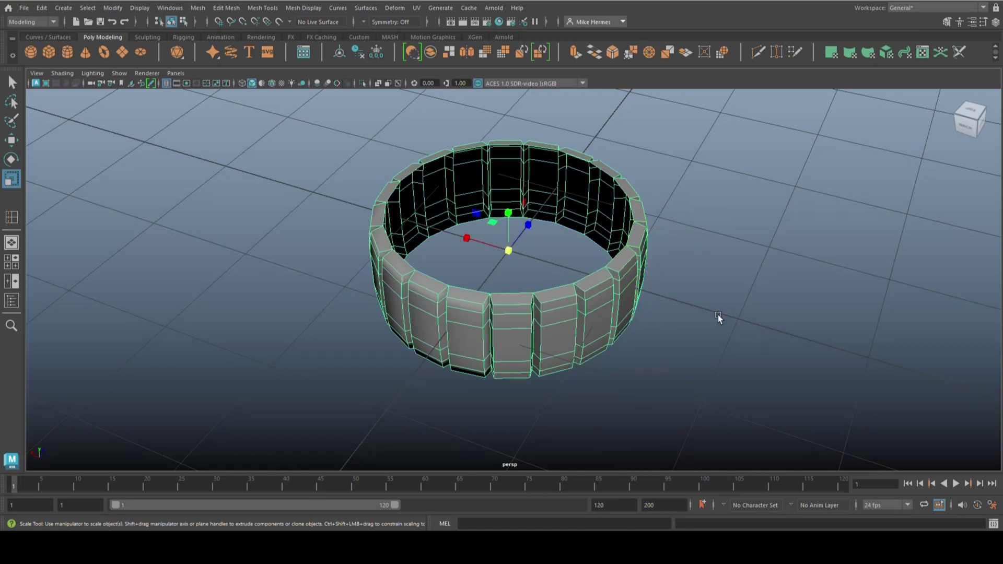
pyautogui.press('3')
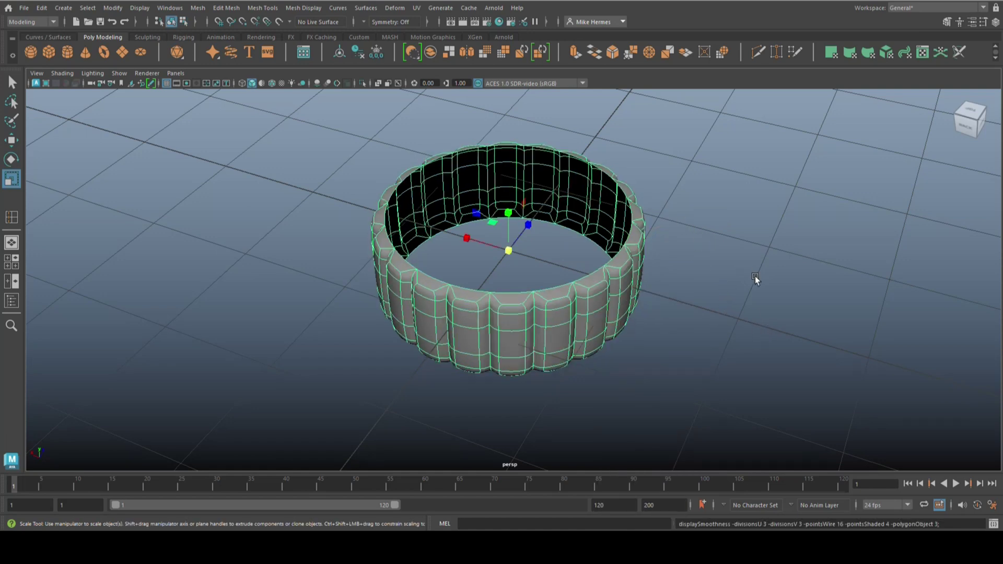
pyautogui.click(740, 300)
pyautogui.scroll(-1, 740, 303)
pyautogui.keyDown('alt'); pyautogui.moveTo(739, 304); pyautogui.dragTo(730, 267); pyautogui.keyUp('alt')
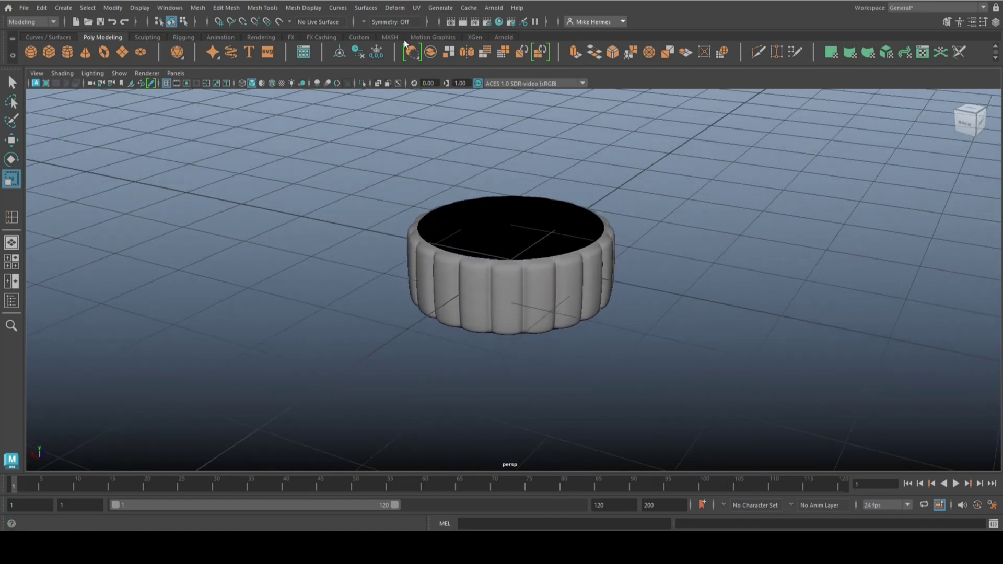
# Show all hidden objects in the scene and hide only the head model again
pyautogui.click(140, 8)
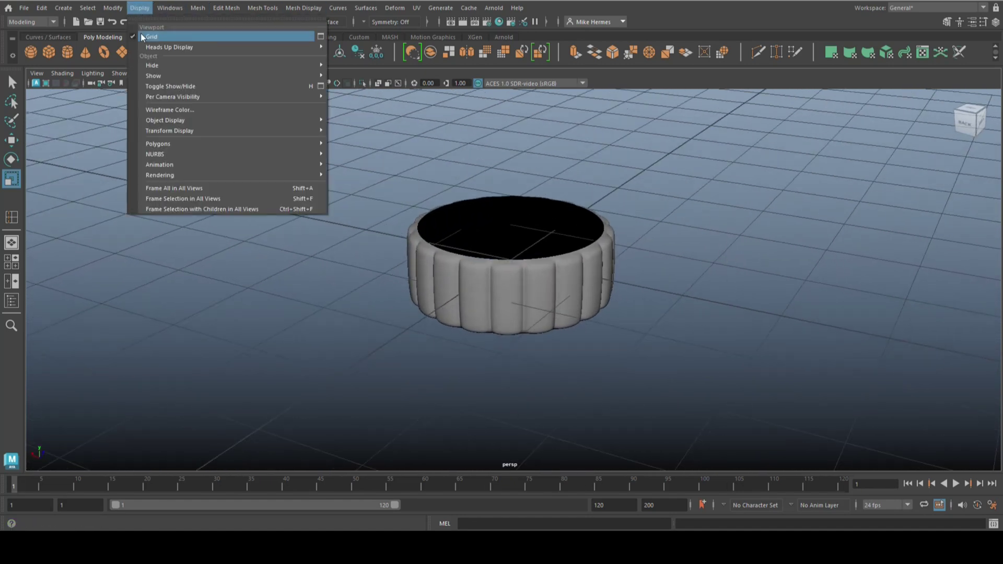
pyautogui.moveTo(184, 74)
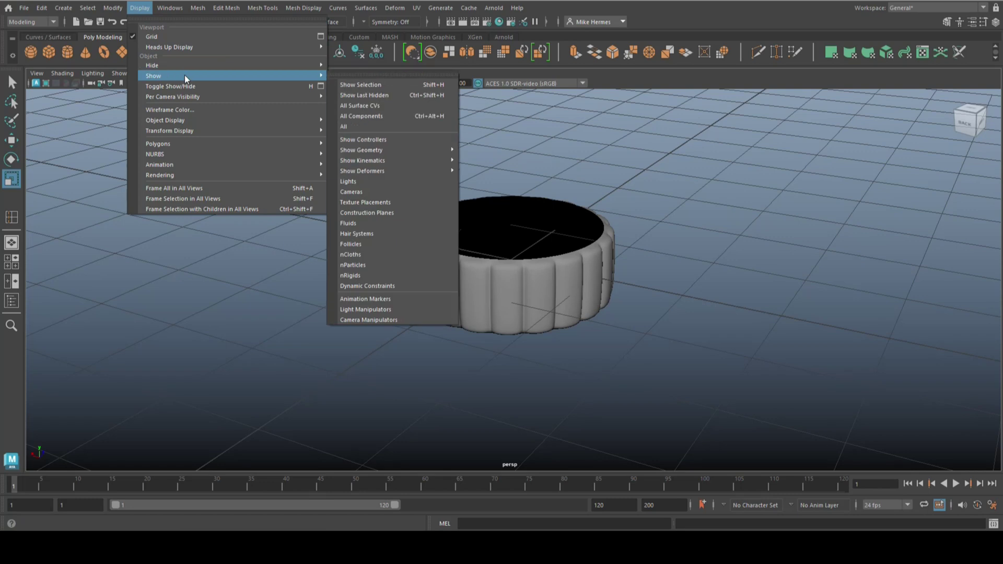
pyautogui.click(378, 126)
pyautogui.scroll(-10, 640, 280)
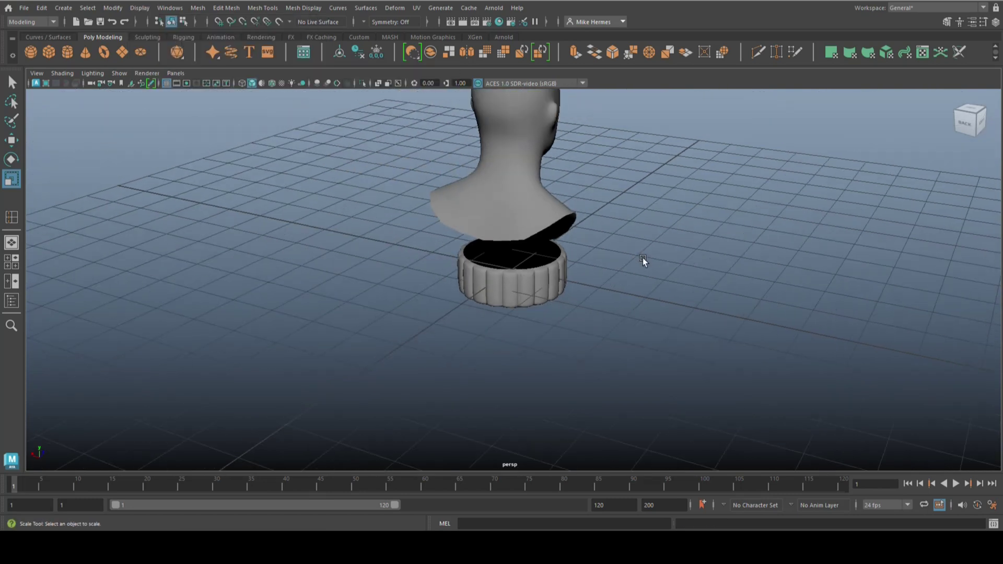
pyautogui.keyDown('alt'); pyautogui.moveTo(646, 261); pyautogui.dragTo(545, 240); pyautogui.keyUp('alt')
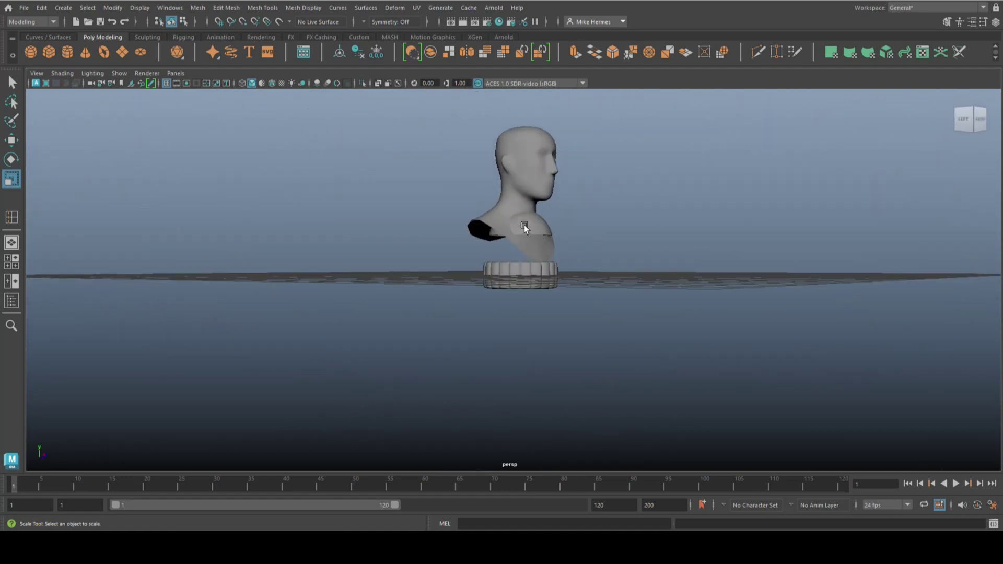
pyautogui.click(528, 172)
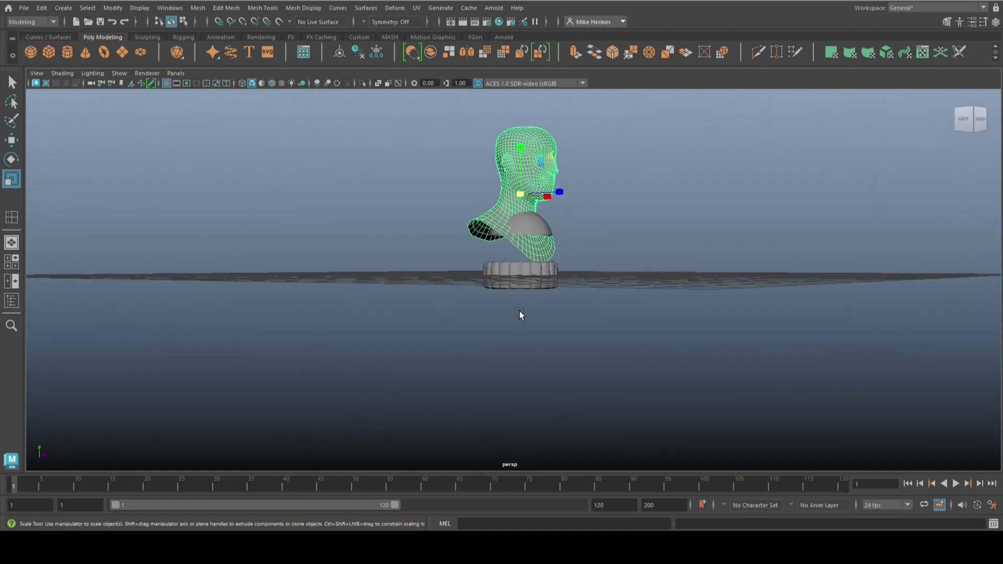
pyautogui.hotkey('ctrl', 'h')
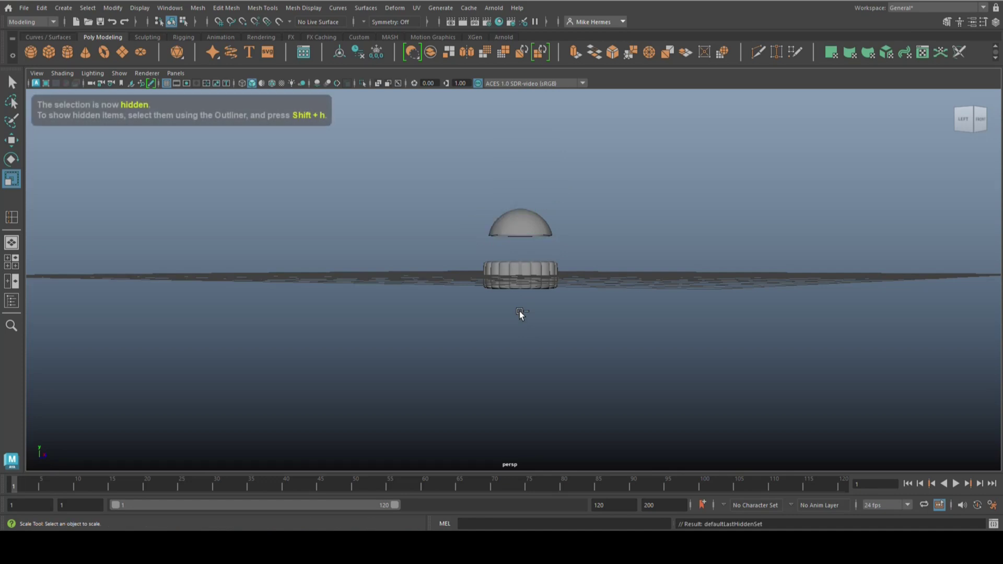
# Move the dome straight down so its lower rim sits inside the top of the ribbed band
pyautogui.click(527, 238)
pyautogui.press('w')
pyautogui.scroll(3, 606, 299)
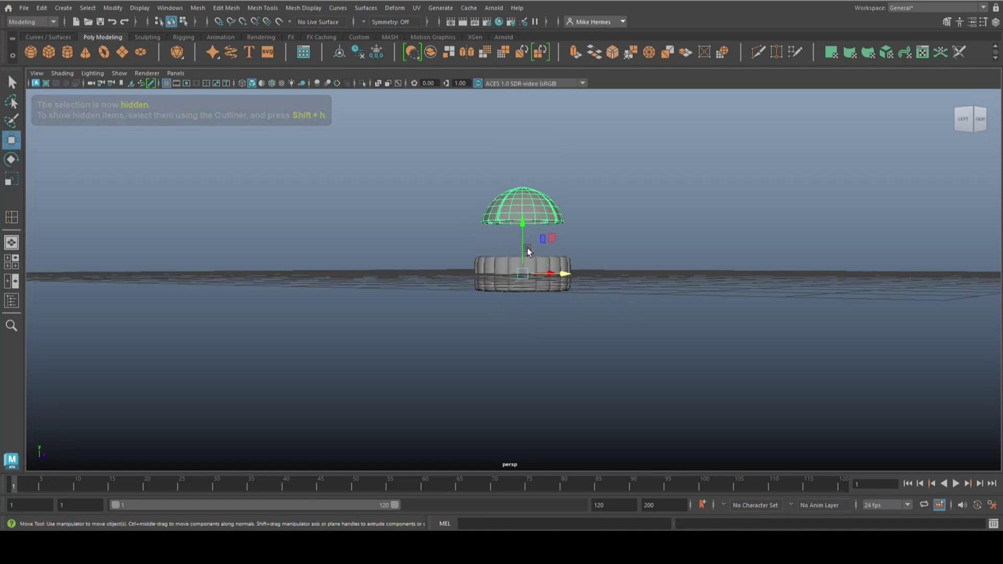
pyautogui.moveTo(522, 227); pyautogui.dragTo(527, 264)
pyautogui.scroll(5, 531, 268)
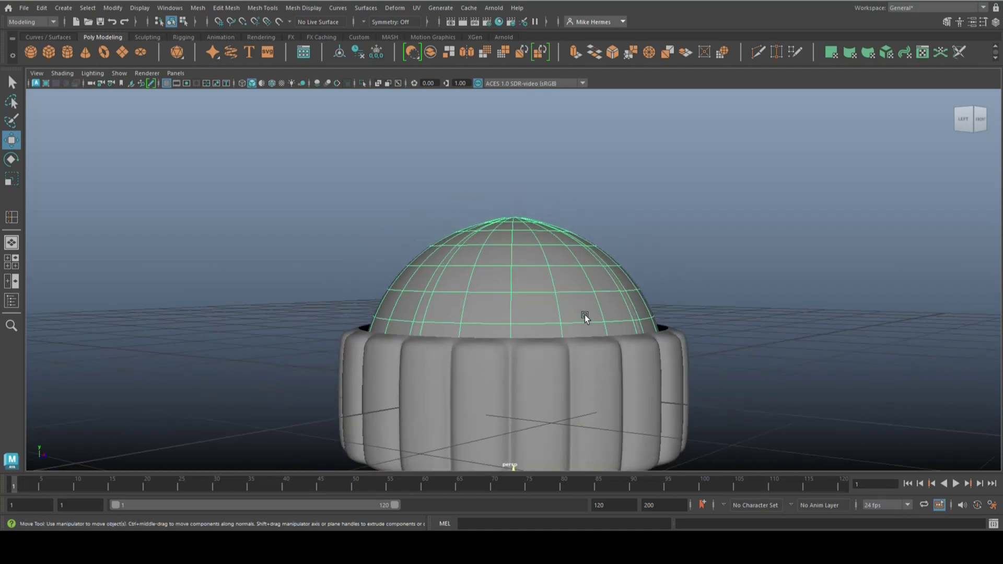
pyautogui.scroll(3, 585, 314)
pyautogui.moveTo(616, 330)
pyautogui.keyDown('alt'); pyautogui.mouseDown()
pyautogui.moveTo(624, 361)
pyautogui.moveTo(625, 347)
pyautogui.mouseUp(); pyautogui.keyUp('alt')
pyautogui.keyDown('alt'); pyautogui.moveTo(625, 347); pyautogui.dragTo(648, 220, button='middle'); pyautogui.keyUp('alt')
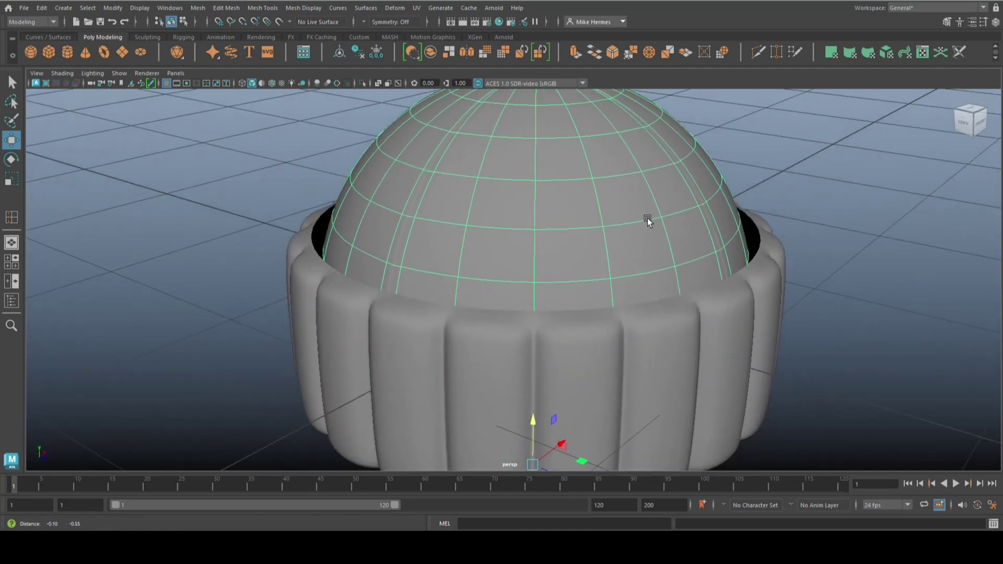
pyautogui.scroll(-3, 640, 267)
pyautogui.moveTo(528, 382); pyautogui.dragTo(651, 336)
# Scale the ribbed band down slightly and uniformly to fit the dome, and raise it a little
pyautogui.click(671, 339)
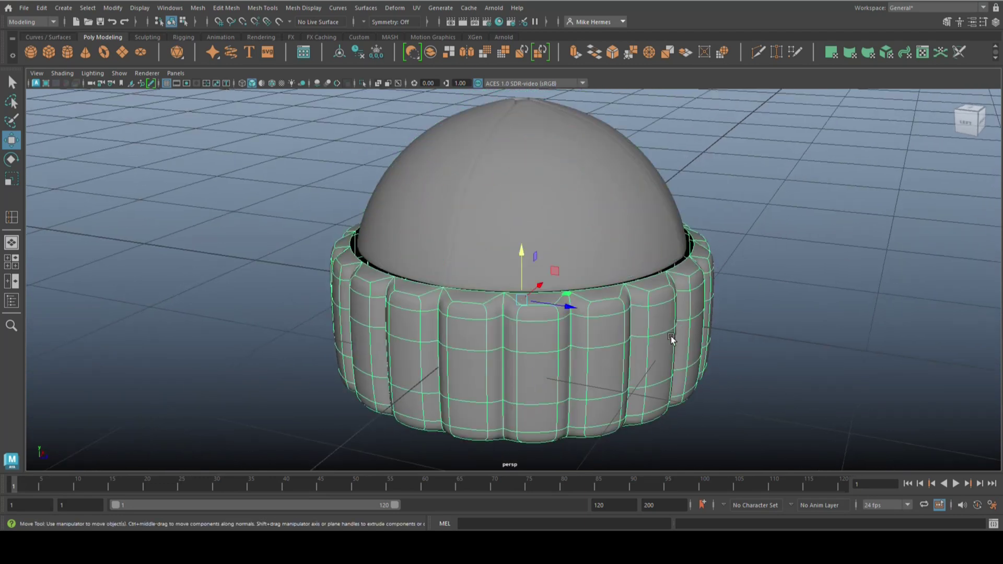
pyautogui.press('r')
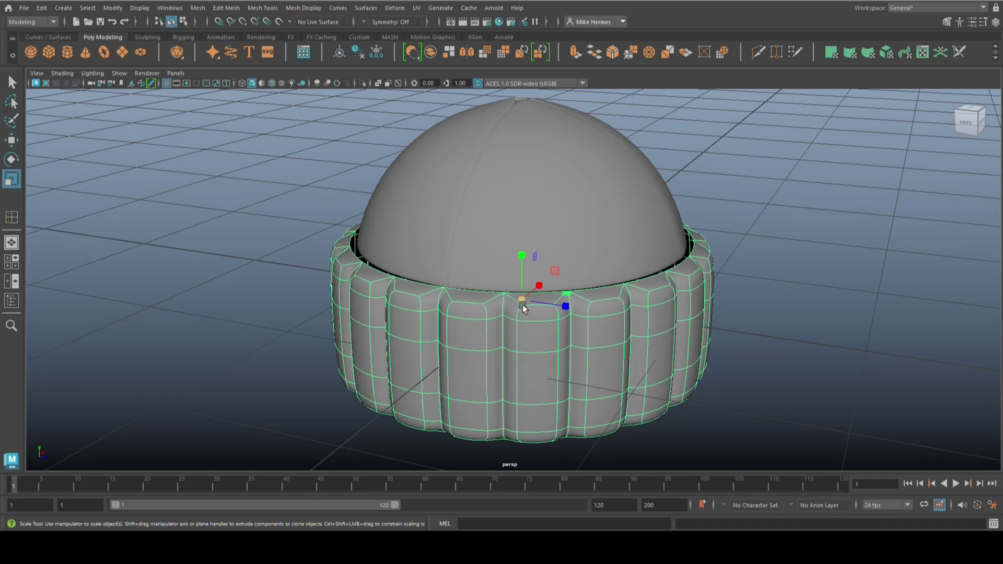
pyautogui.moveTo(523, 305)
pyautogui.mouseDown()
pyautogui.moveTo(502, 308)
pyautogui.moveTo(512, 314)
pyautogui.mouseUp()
pyautogui.press('w')
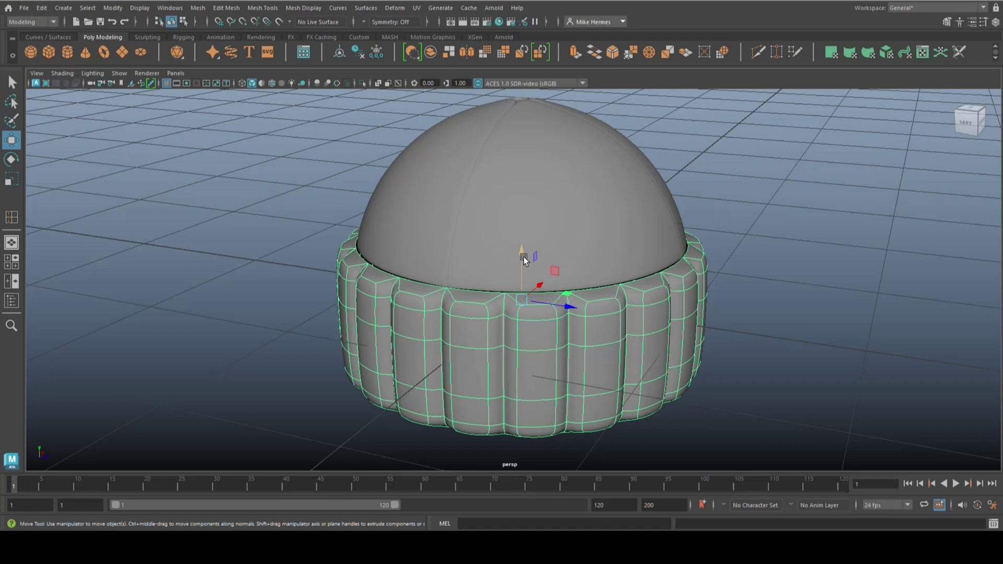
pyautogui.moveTo(525, 256); pyautogui.dragTo(525, 252)
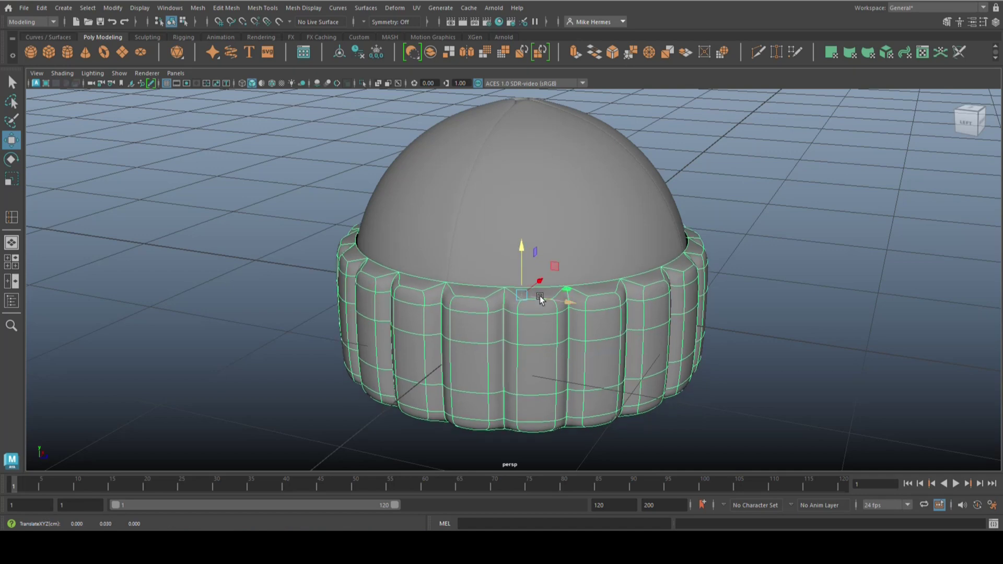
pyautogui.keyDown('alt'); pyautogui.moveTo(541, 296); pyautogui.dragTo(570, 300); pyautogui.keyUp('alt')
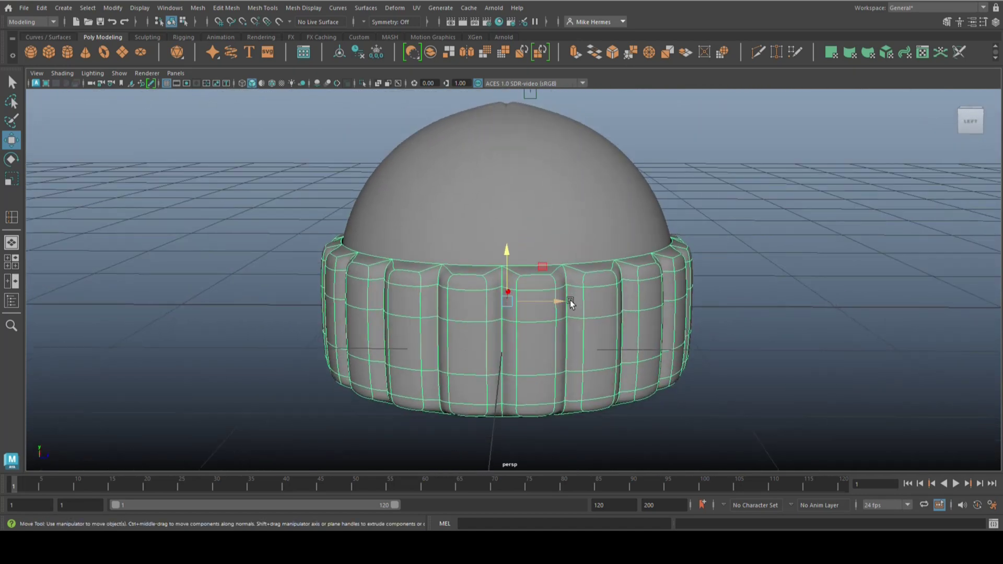
pyautogui.rightClick(476, 279)
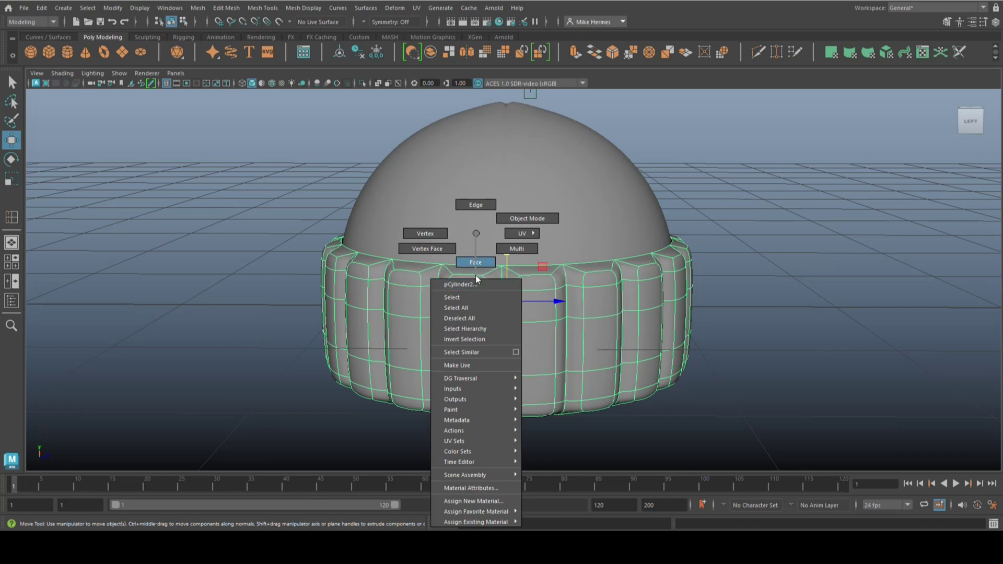
pyautogui.click(476, 267)
pyautogui.rightClick(563, 282)
pyautogui.click(610, 225)
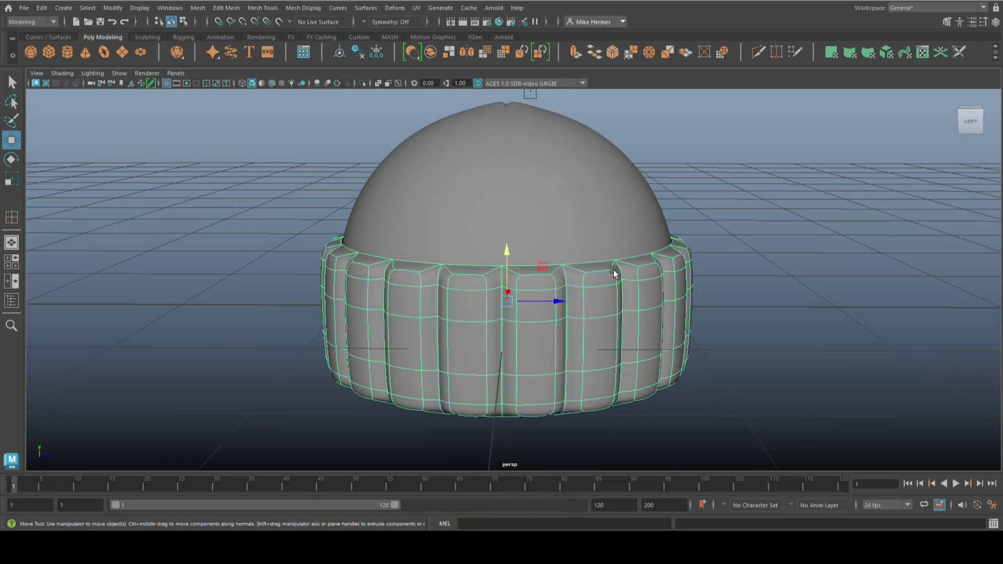
# Scale the ribbed band down vertically to make it shorter, and move it up around the dome's rim
pyautogui.press('r')
pyautogui.moveTo(508, 258); pyautogui.dragTo(509, 230)
pyautogui.press('w')
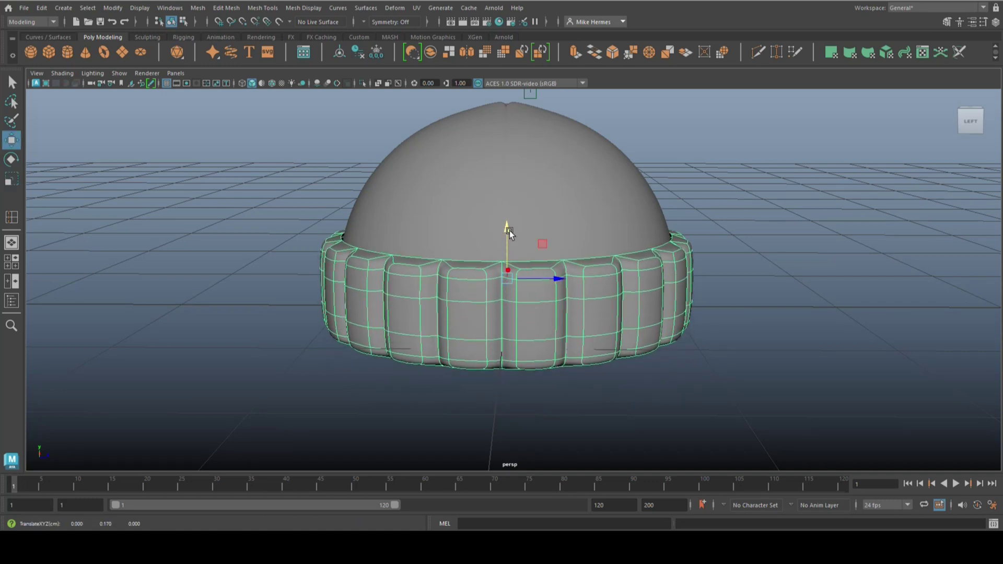
# Select the band's inner top edge loop and, with soft selection on, scale it slightly inward to close the gap to the dome
pyautogui.keyDown('alt'); pyautogui.moveTo(673, 334); pyautogui.dragTo(690, 372); pyautogui.keyUp('alt')
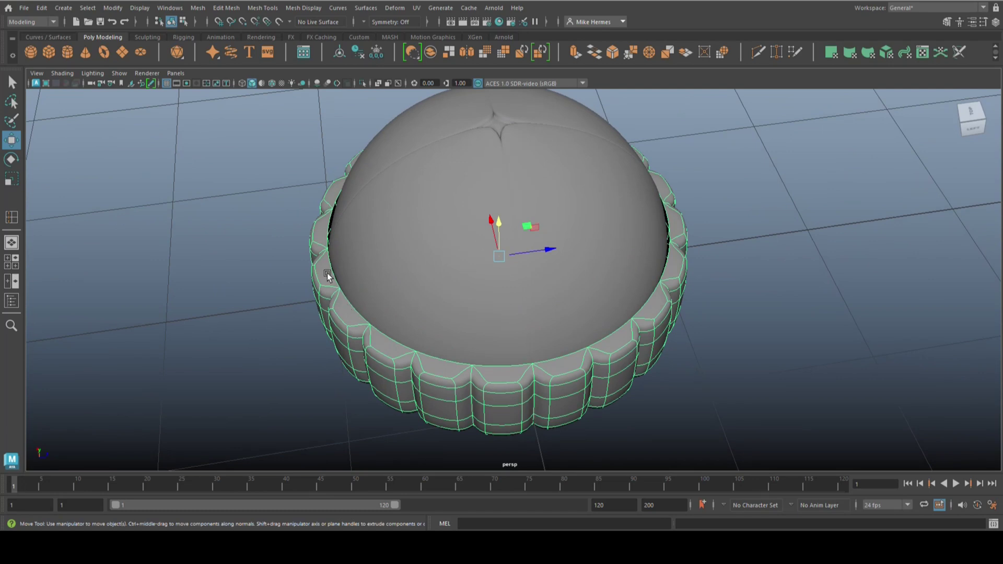
pyautogui.moveTo(327, 273); pyautogui.dragTo(327, 217, button='right')
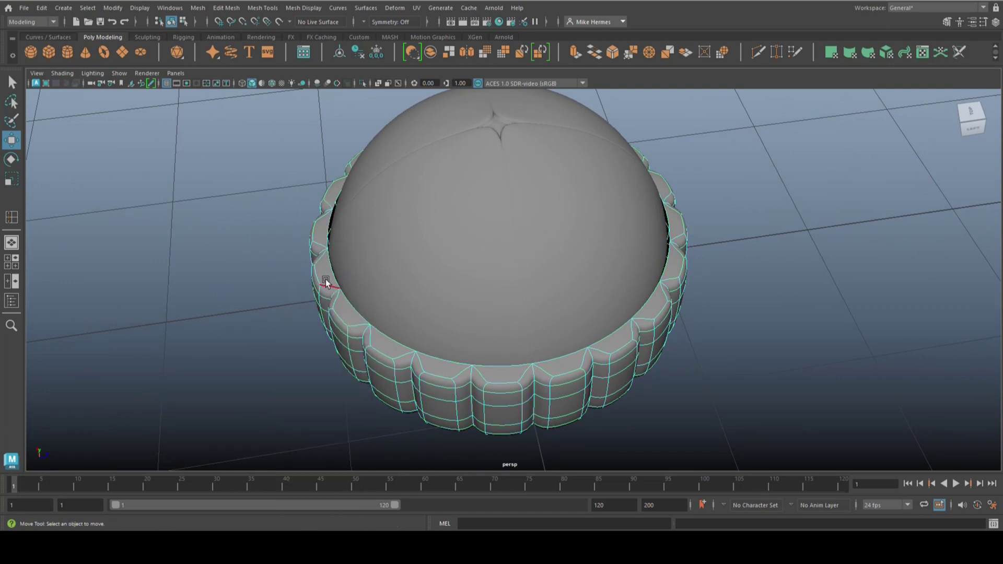
pyautogui.click(358, 313)
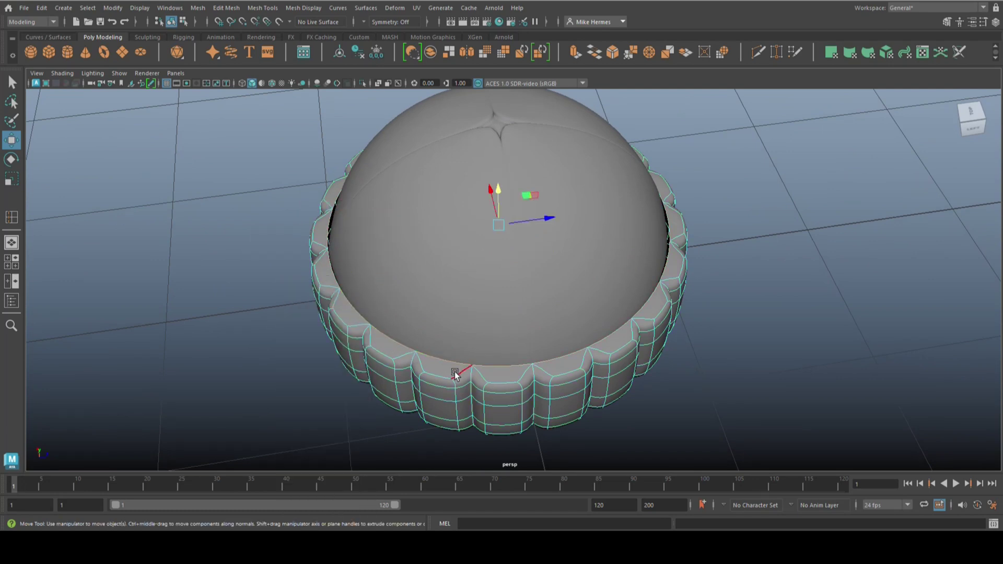
pyautogui.press('b')
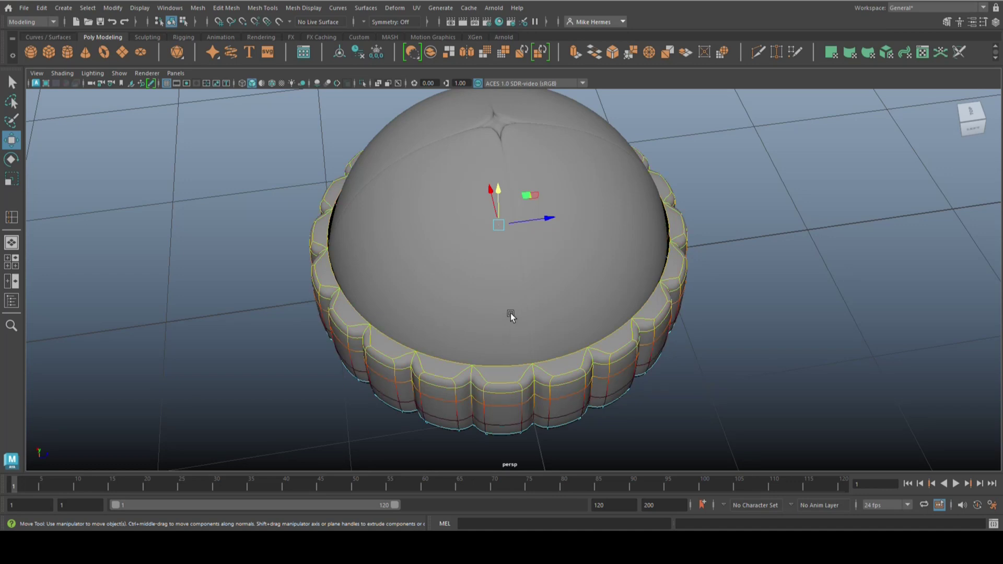
pyautogui.press('r')
pyautogui.moveTo(498, 228); pyautogui.dragTo(496, 226)
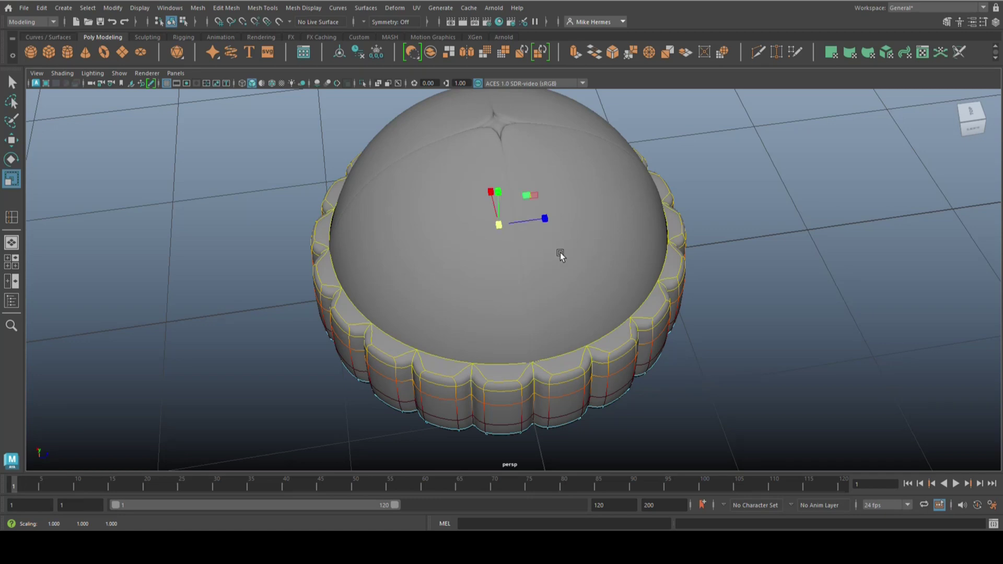
# Return the ribbed band to object selection and turn off its smooth preview
pyautogui.press('F8')
pyautogui.keyDown('alt'); pyautogui.moveTo(780, 313); pyautogui.dragTo(860, 305); pyautogui.keyUp('alt')
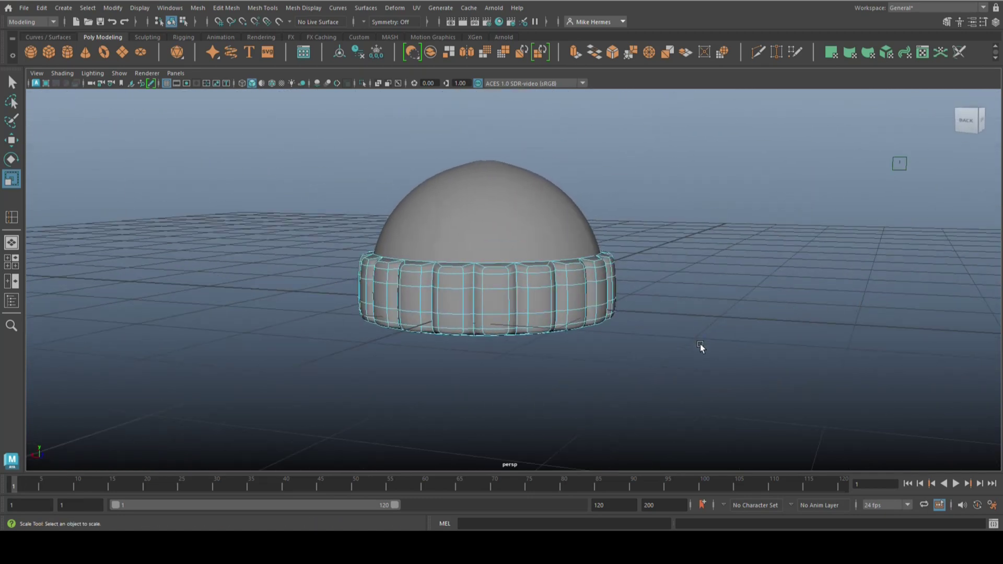
pyautogui.keyDown('alt'); pyautogui.moveTo(701, 344); pyautogui.dragTo(773, 346); pyautogui.keyUp('alt')
pyautogui.moveTo(511, 214); pyautogui.dragTo(555, 197, button='right')
pyautogui.press('1')
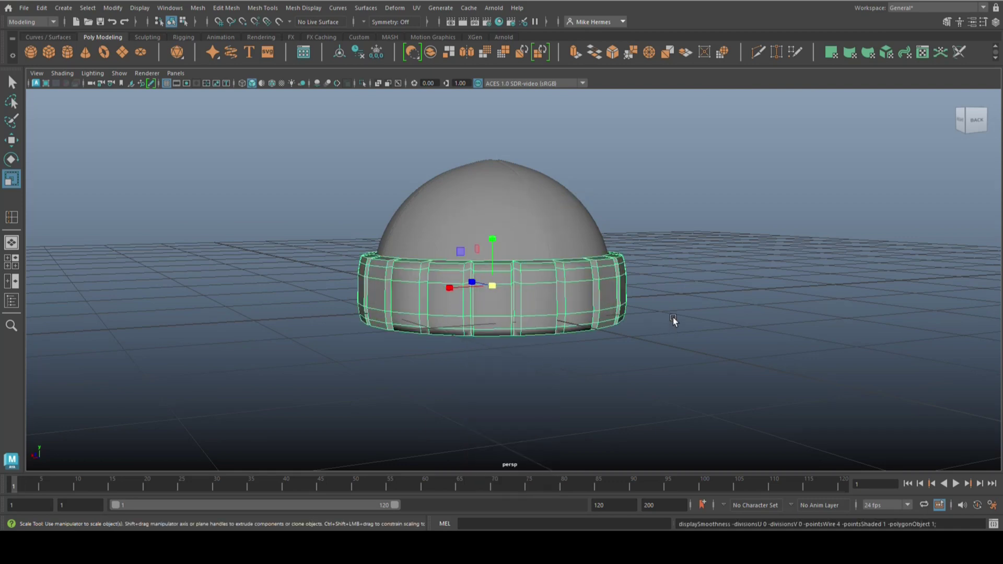
# Apply Smooth to the ribbed band with 2 divisions and deselect it
pyautogui.click(199, 10)
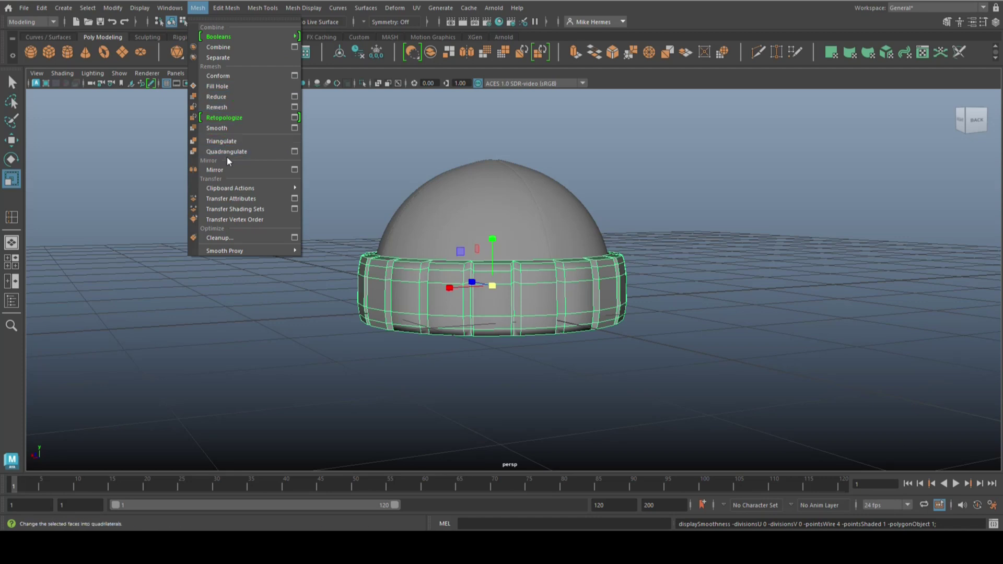
pyautogui.click(229, 129)
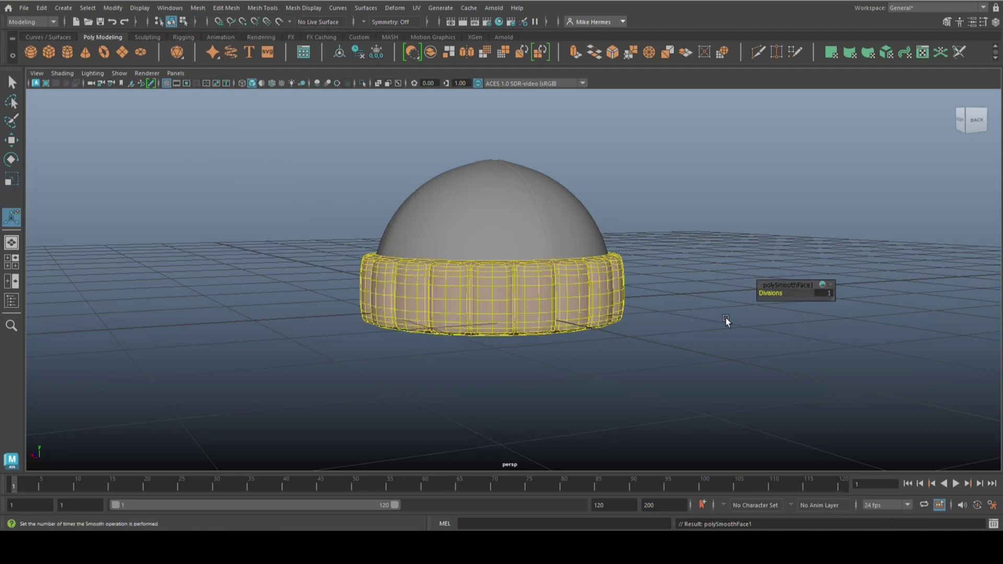
pyautogui.click(822, 293)
pyautogui.write('2')
pyautogui.press('Return')
pyautogui.click(666, 366)
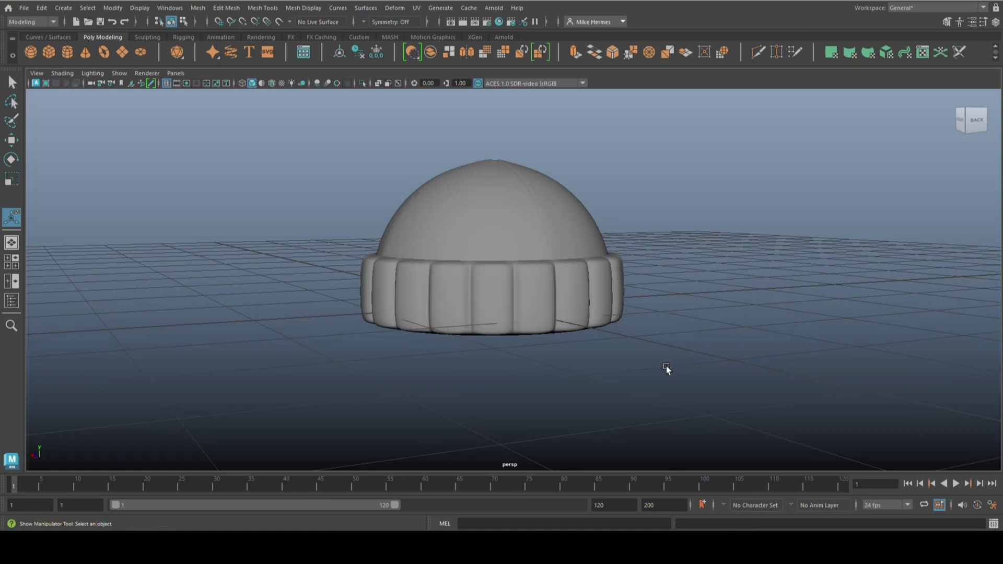
# Select the dome and apply Smooth to its mesh with 3 divisions
pyautogui.click(548, 213)
pyautogui.hotkey('ctrl', 'e')
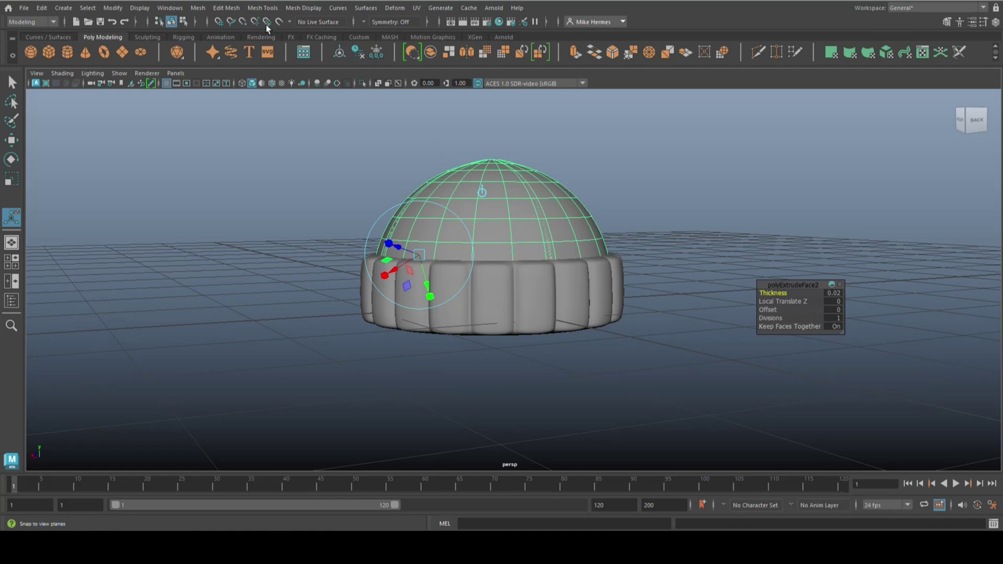
pyautogui.click(198, 13)
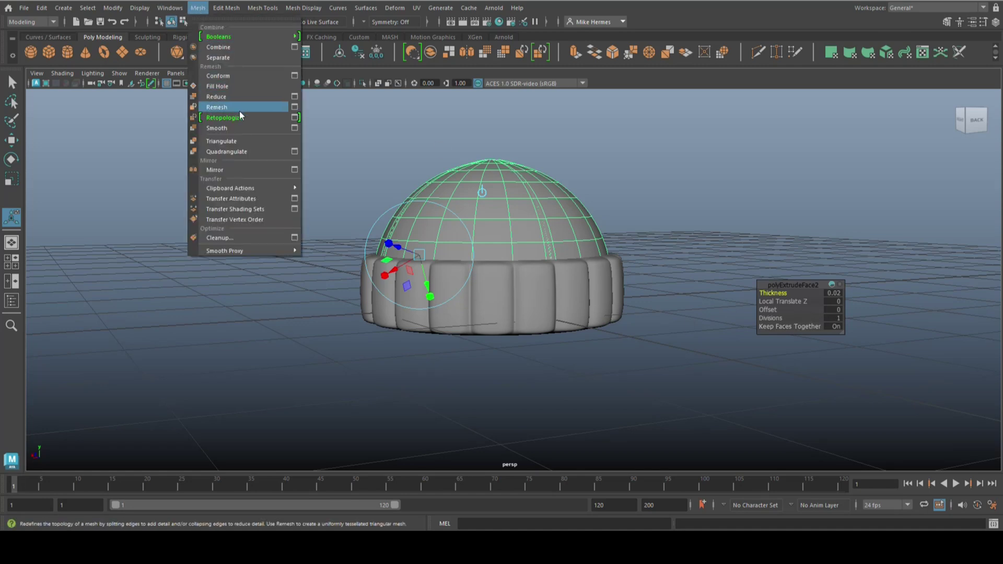
pyautogui.click(239, 130)
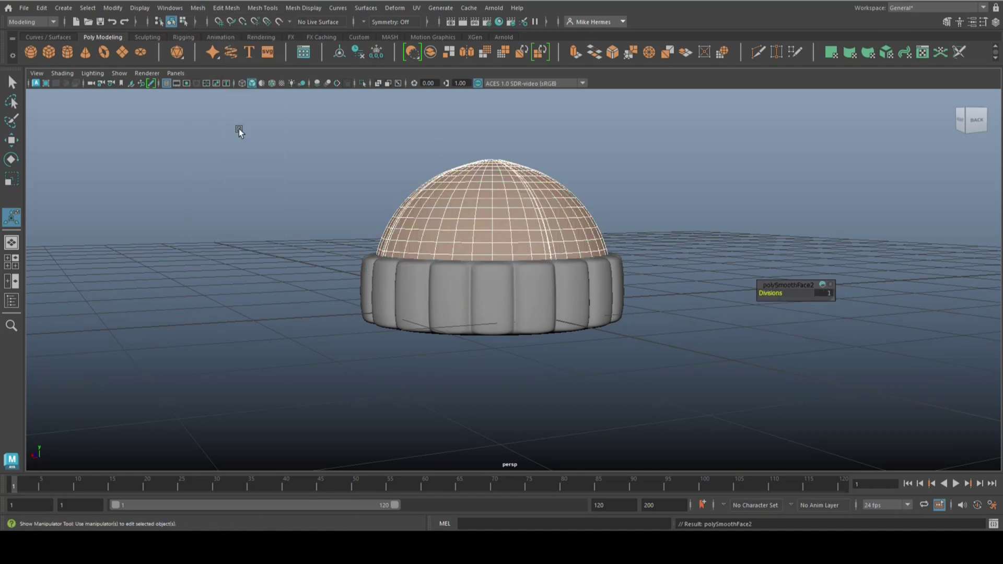
pyautogui.click(826, 294)
pyautogui.press('Return')
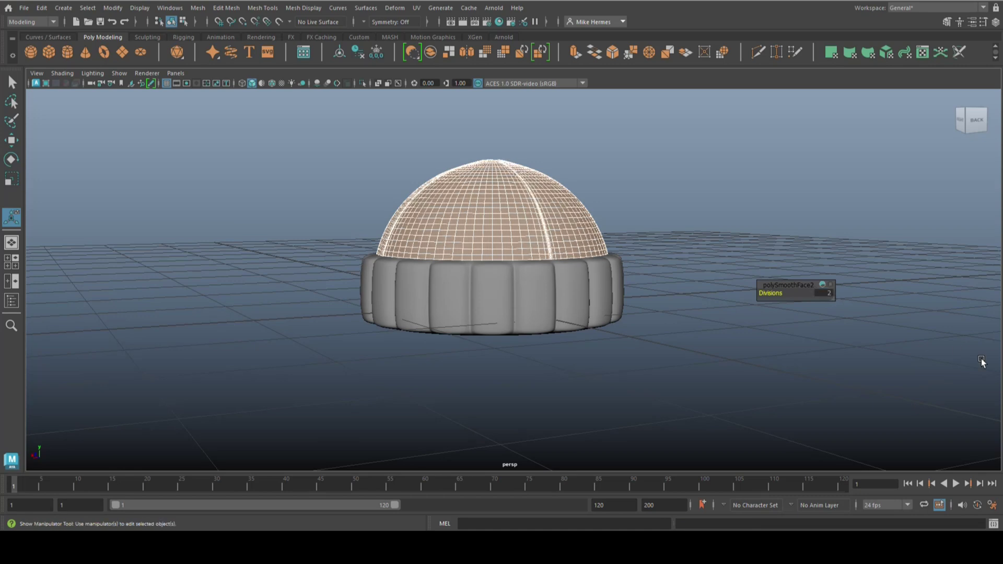
pyautogui.click(826, 293)
pyautogui.write('3')
pyautogui.press('Return')
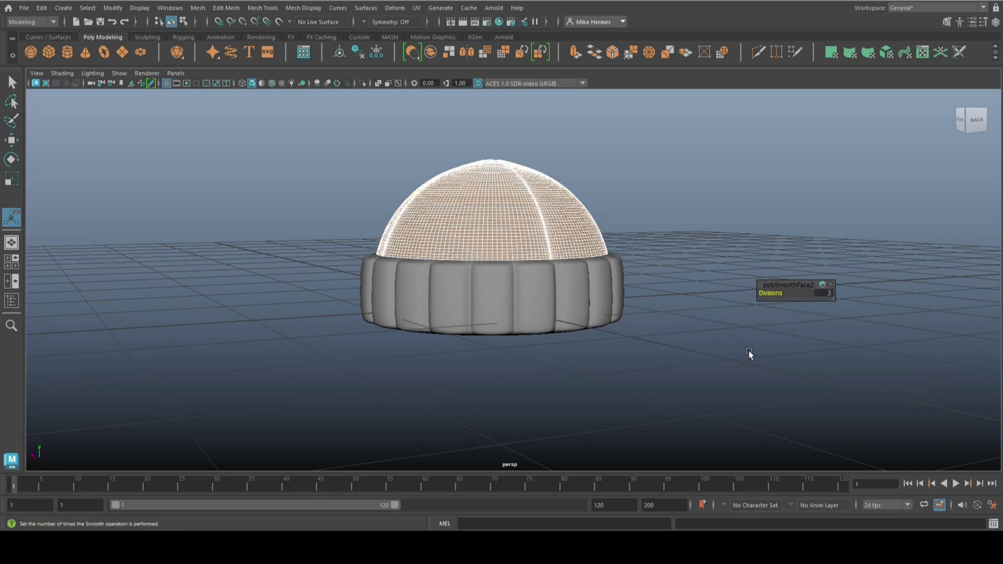
pyautogui.click(749, 350)
# Select the dome and the ribbed band together and combine them into a single mesh
pyautogui.moveTo(304, 175); pyautogui.dragTo(708, 478)
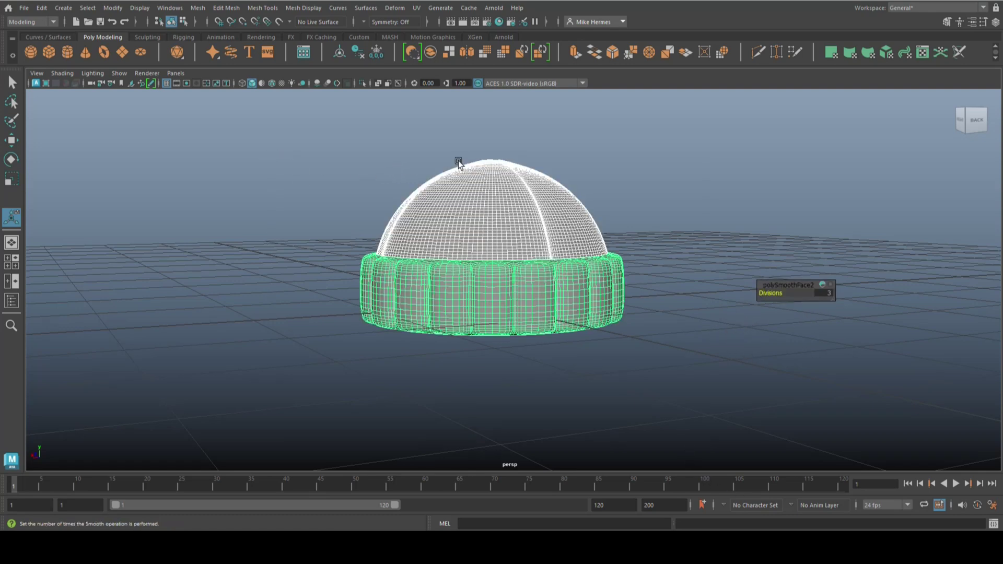
pyautogui.click(200, 10)
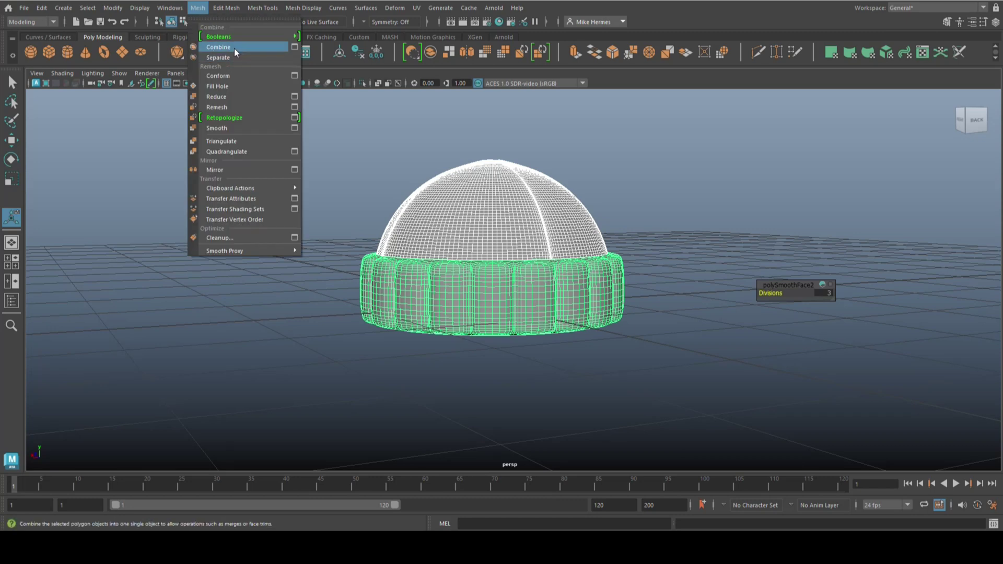
pyautogui.click(234, 48)
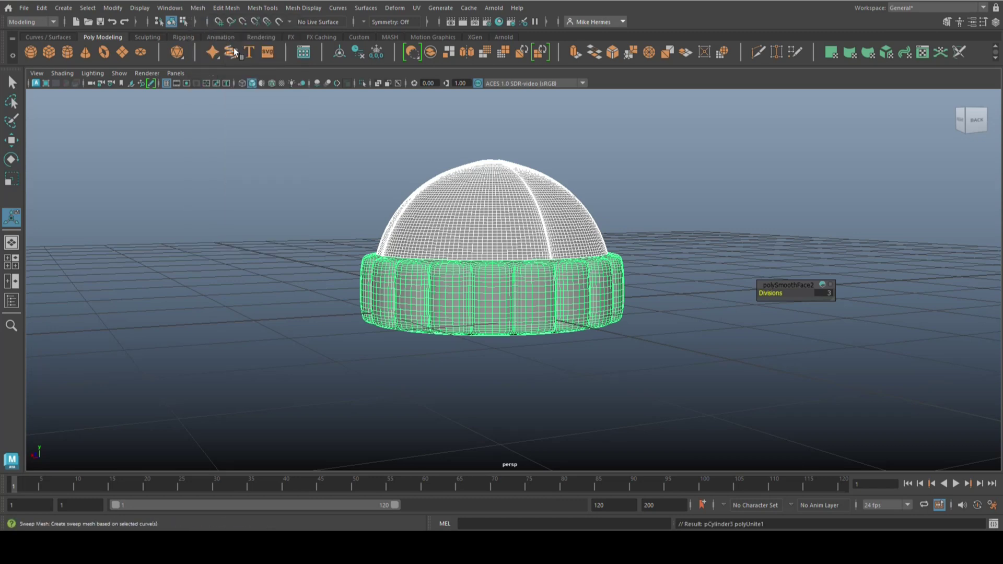
# Delete the construction history of the combined hat mesh and deselect it
pyautogui.click(42, 8)
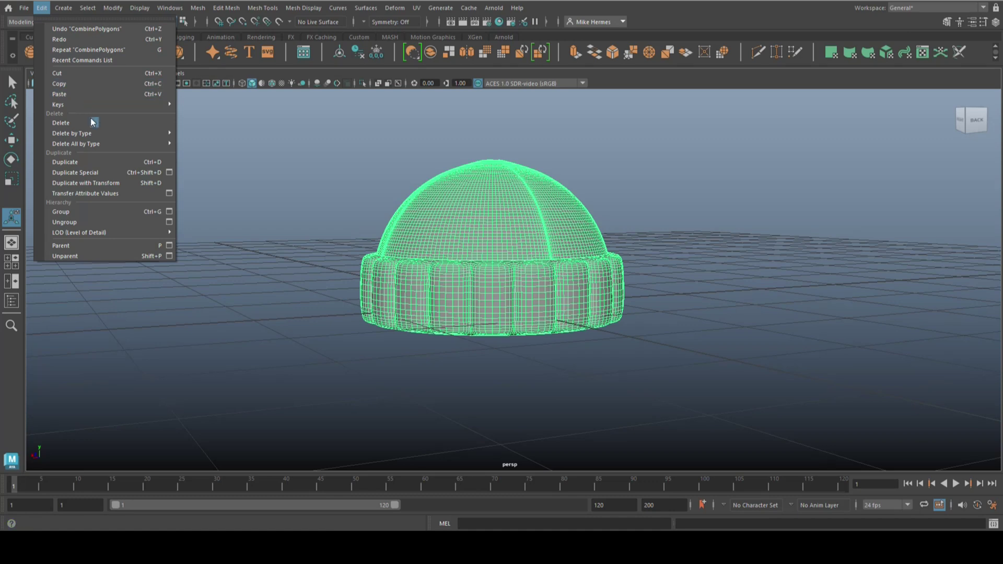
pyautogui.moveTo(102, 135)
pyautogui.click(205, 134)
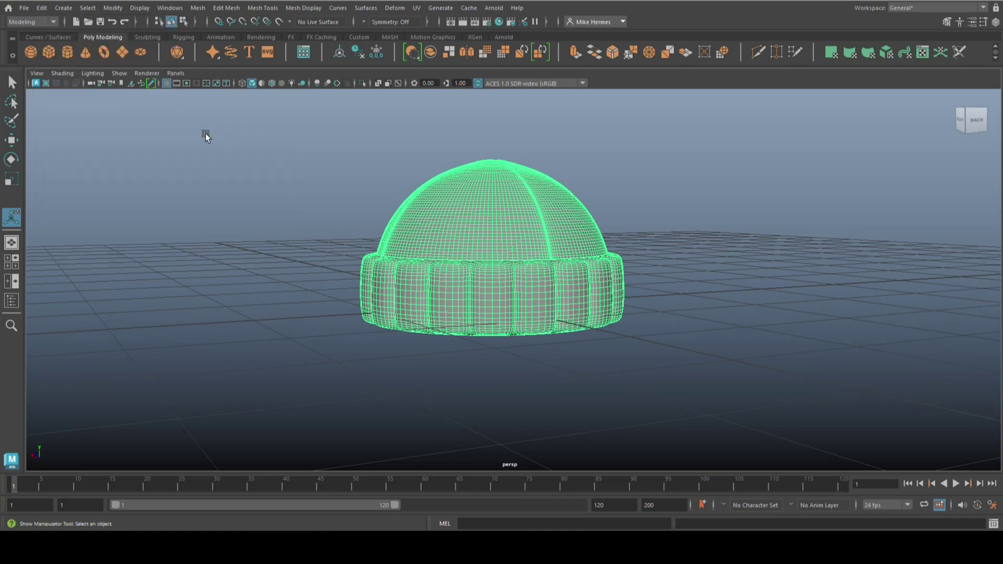
pyautogui.click(738, 289)
pyautogui.scroll(-2, 739, 289)
pyautogui.keyDown('alt'); pyautogui.moveTo(740, 291); pyautogui.dragTo(720, 313); pyautogui.keyUp('alt')
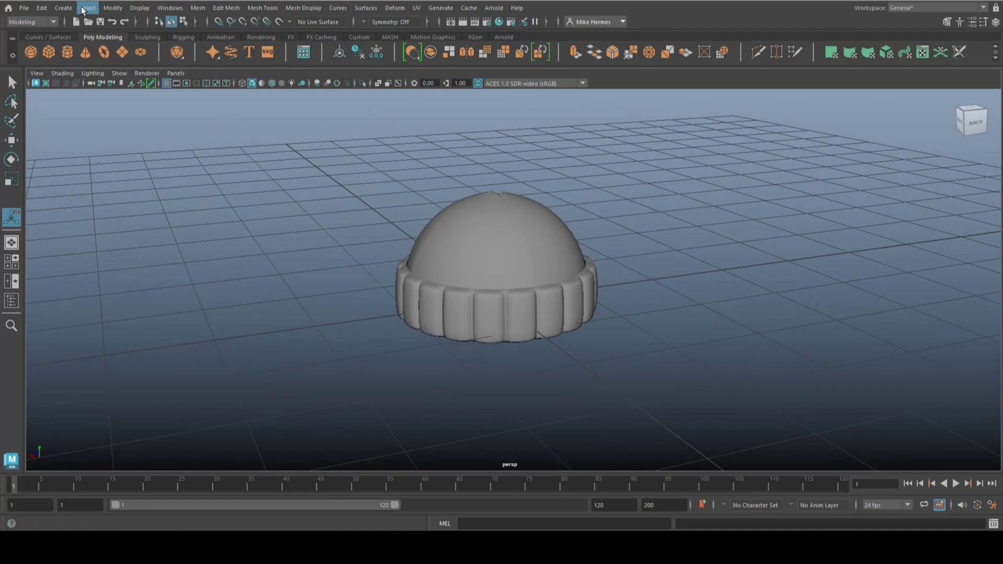
# Show all hidden objects to bring the head model back into the scene
pyautogui.click(143, 11)
pyautogui.moveTo(179, 73)
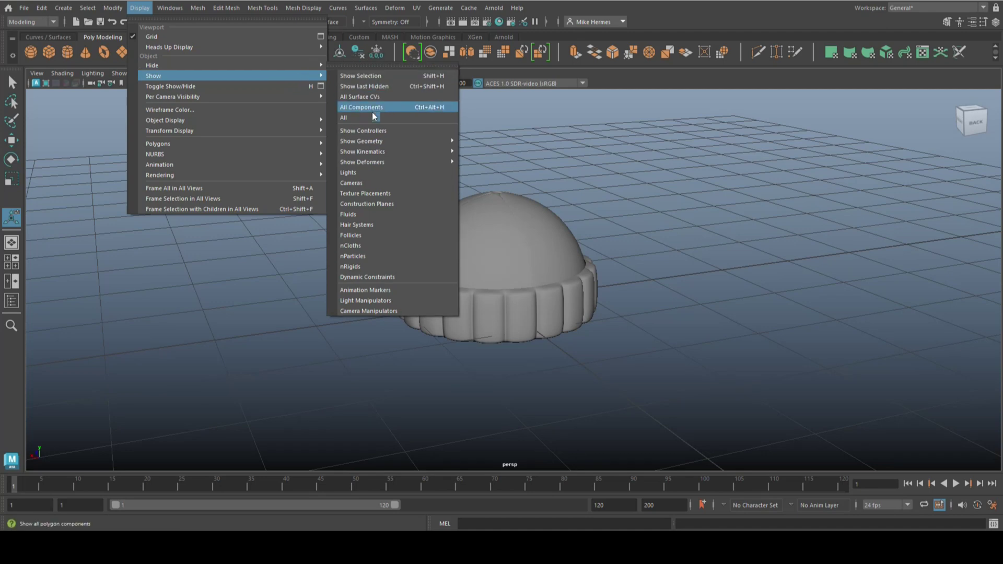
pyautogui.click(372, 117)
pyautogui.scroll(-5, 533, 213)
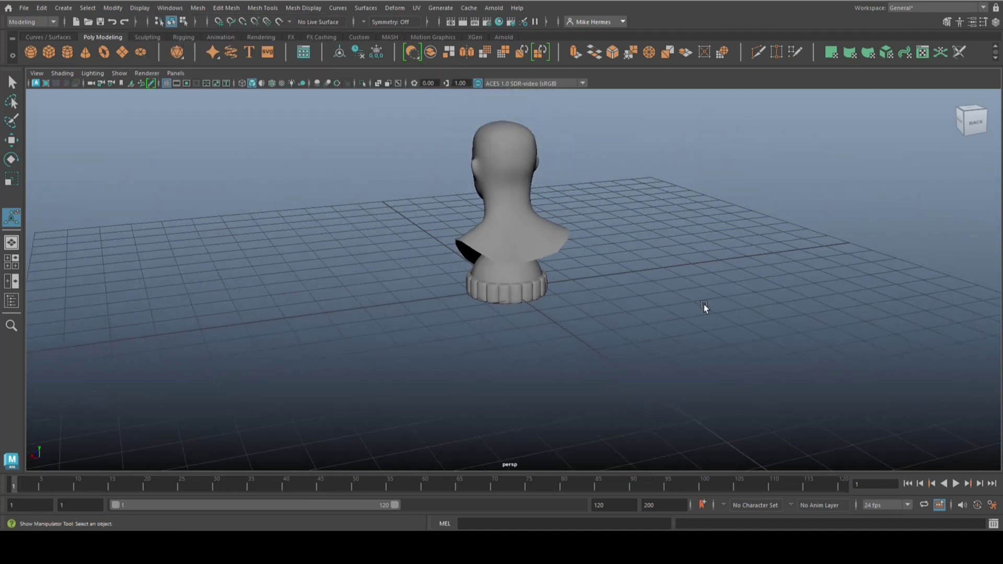
pyautogui.keyDown('alt'); pyautogui.moveTo(713, 341); pyautogui.dragTo(737, 397); pyautogui.keyUp('alt')
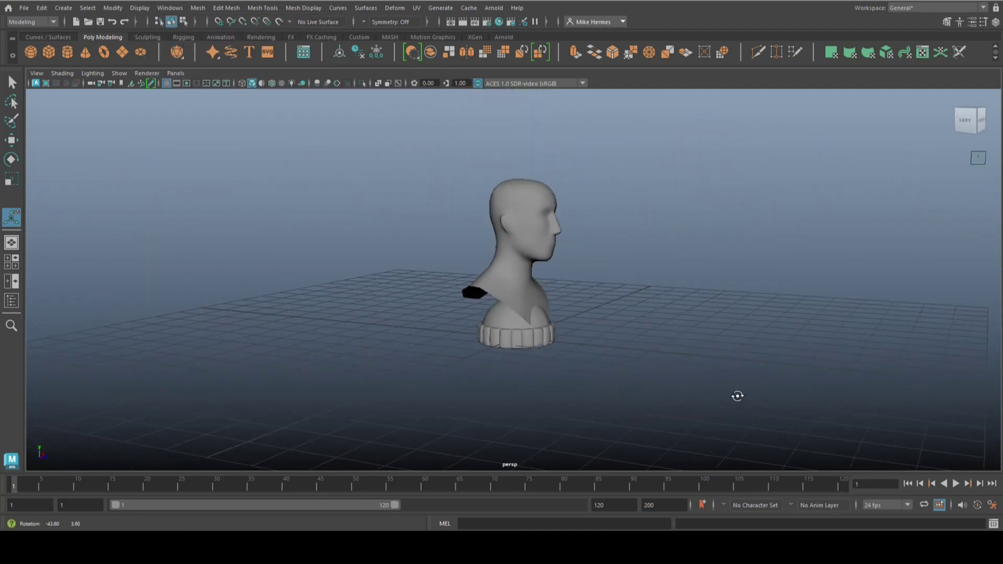
# Select the hat and move it straight up onto the top of the head
pyautogui.click(500, 218)
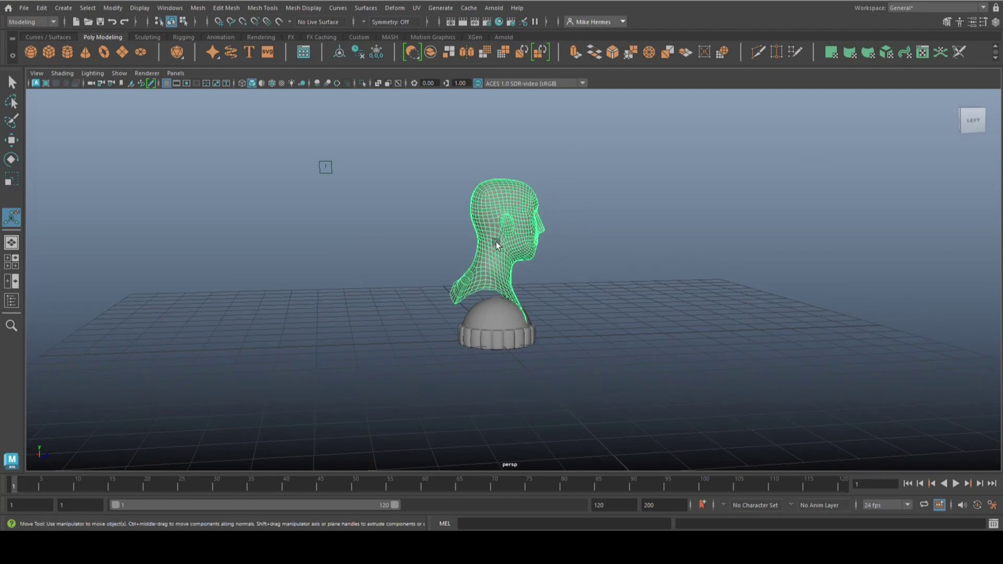
pyautogui.press('w')
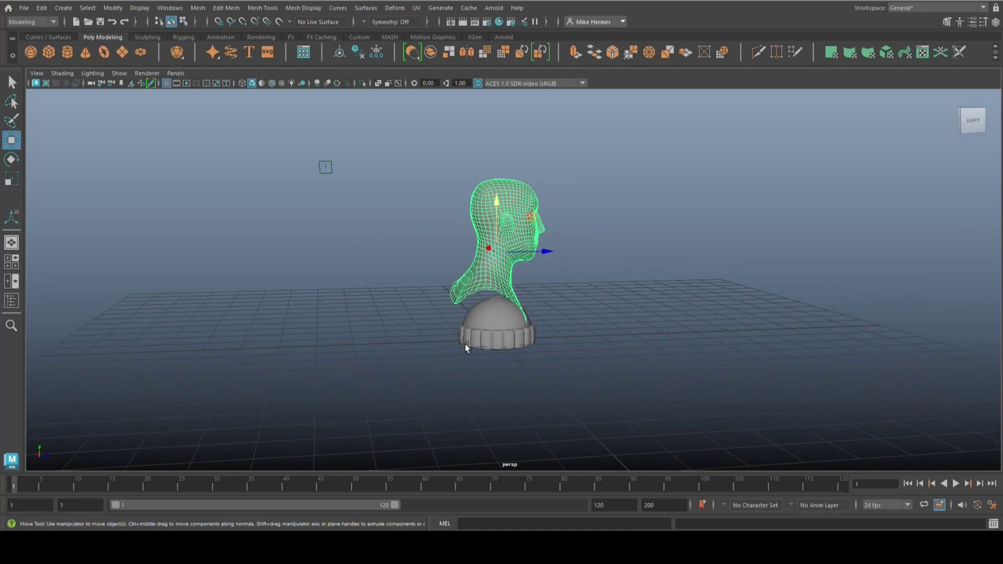
pyautogui.click(493, 342)
pyautogui.moveTo(494, 259); pyautogui.dragTo(517, 104)
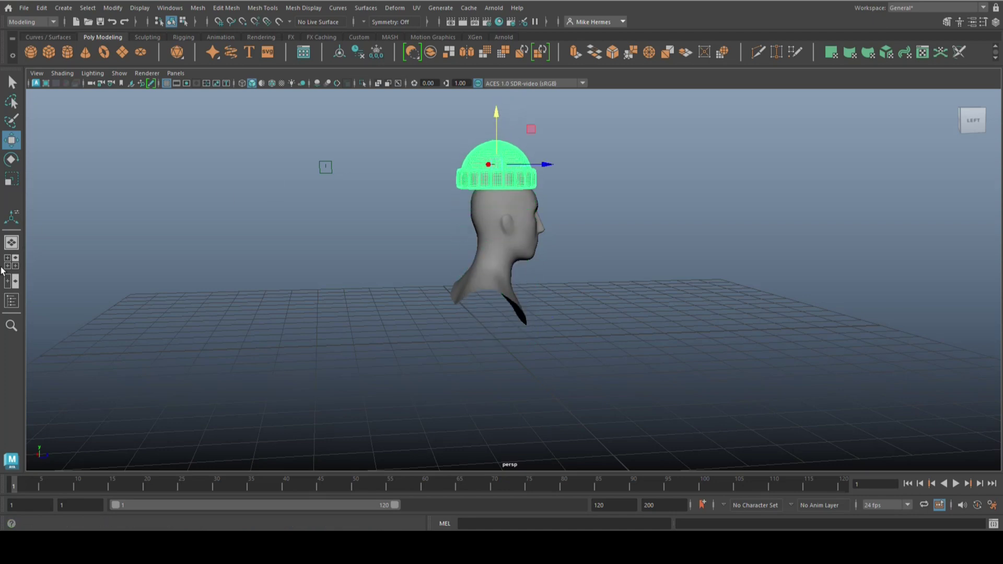
# In the front view, lower the hat over the crown and scale it uniformly to about 0.83
pyautogui.click(8, 257)
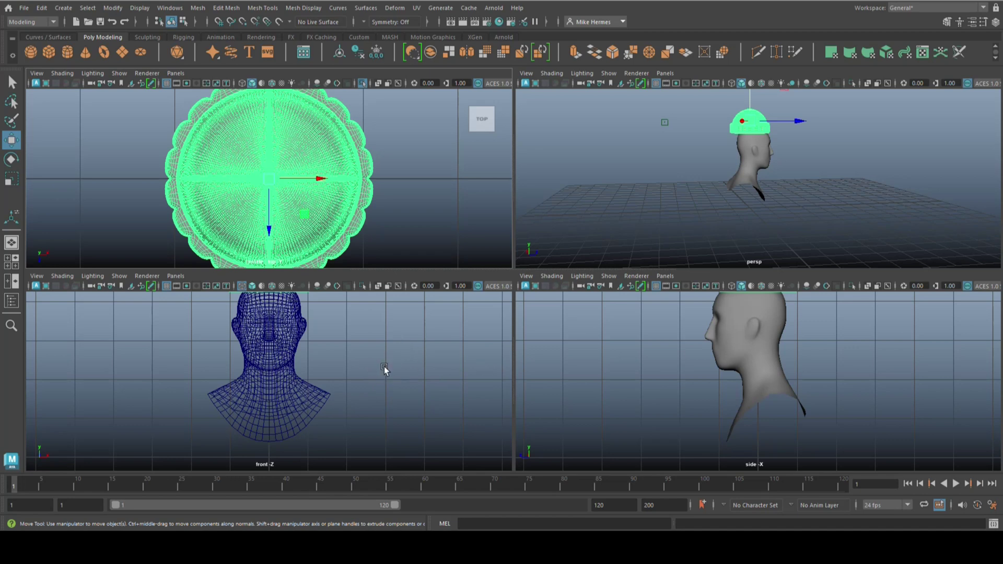
pyautogui.press('space')
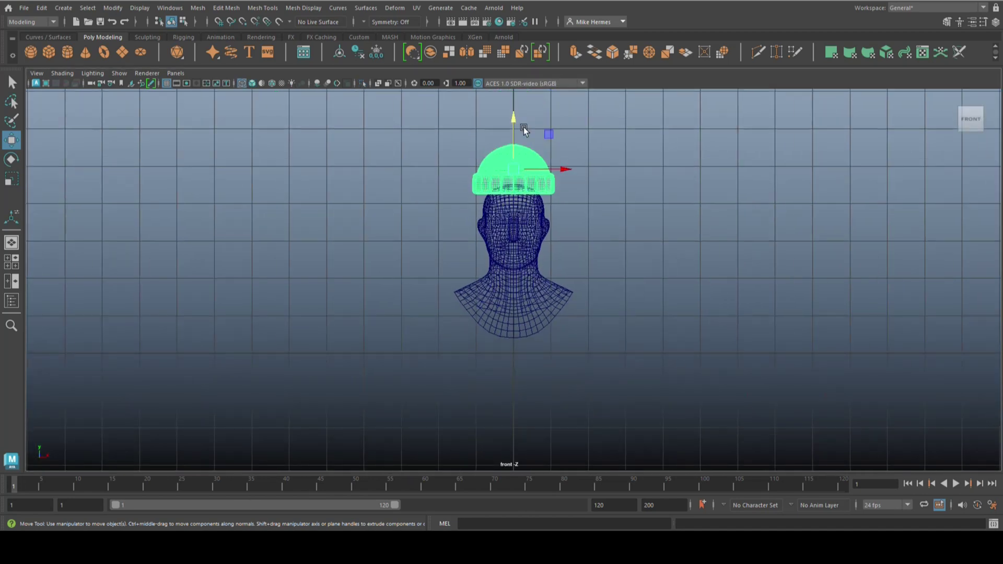
pyautogui.moveTo(512, 118); pyautogui.dragTo(516, 131)
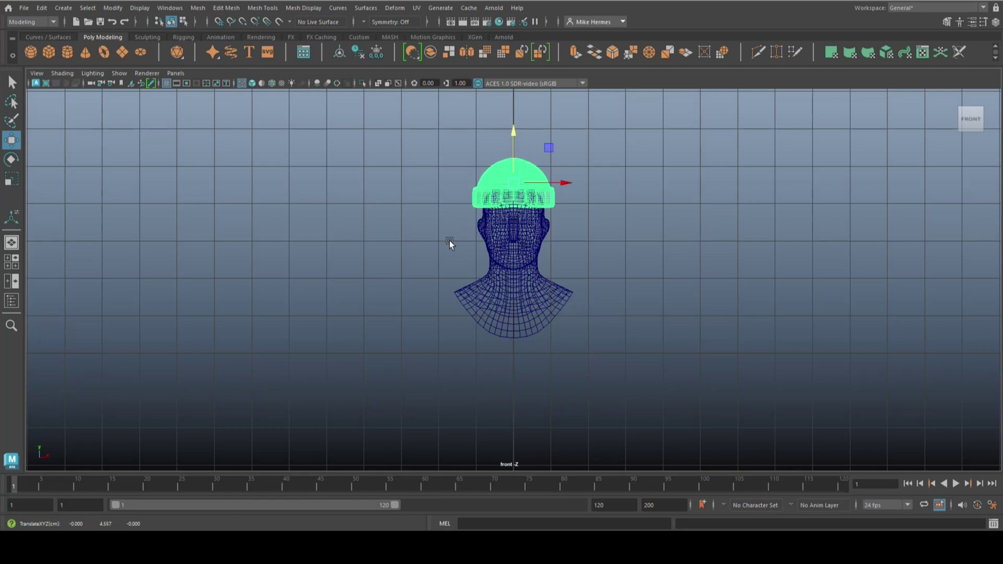
pyautogui.press('r')
pyautogui.moveTo(518, 187); pyautogui.dragTo(508, 183)
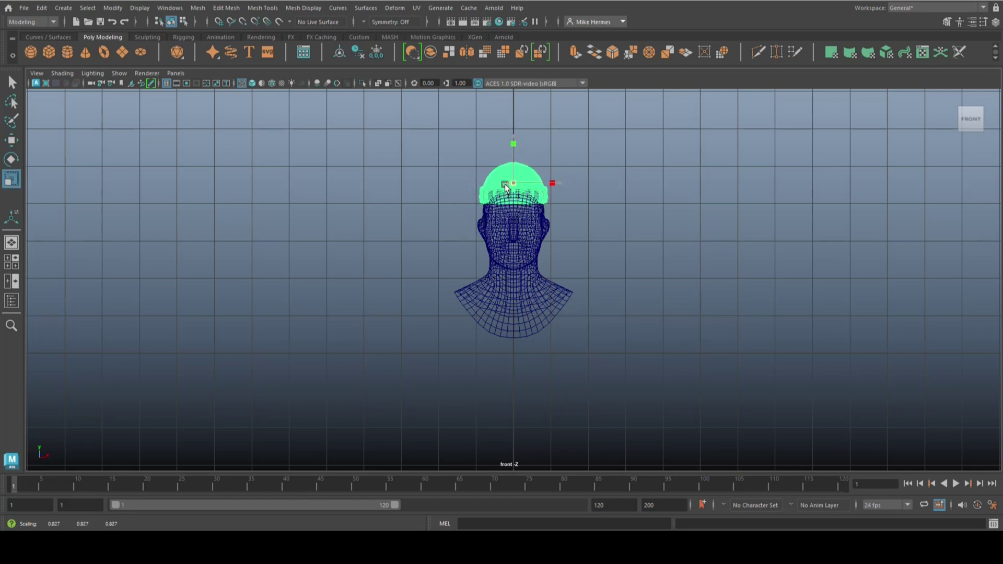
# In the side view, rotate the hat about -19 degrees around X so it tilts down toward the back of the head
pyautogui.click(12, 267)
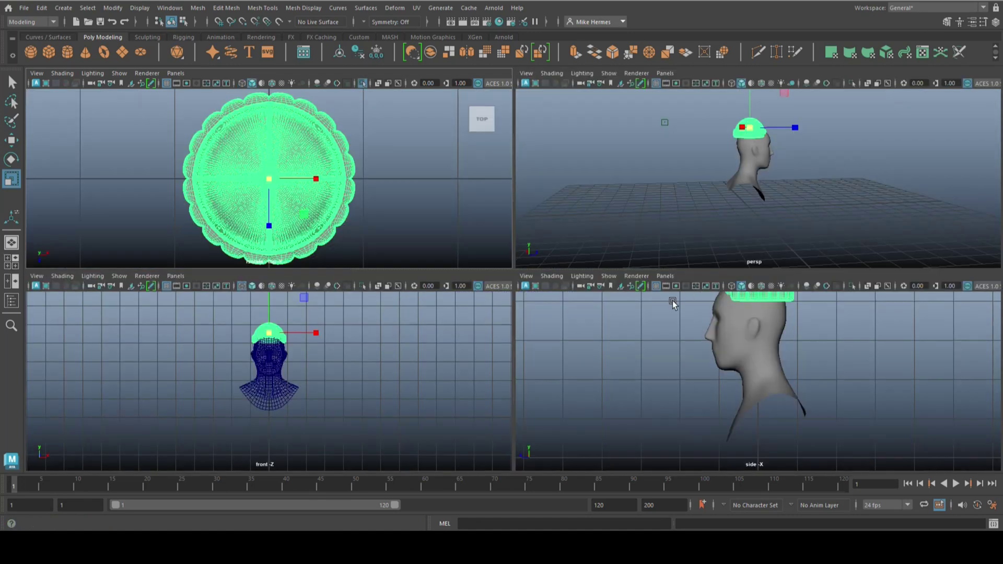
pyautogui.press('space')
pyautogui.scroll(-5, 656, 346)
pyautogui.keyDown('alt'); pyautogui.moveTo(642, 281); pyautogui.dragTo(633, 404, button='middle'); pyautogui.keyUp('alt')
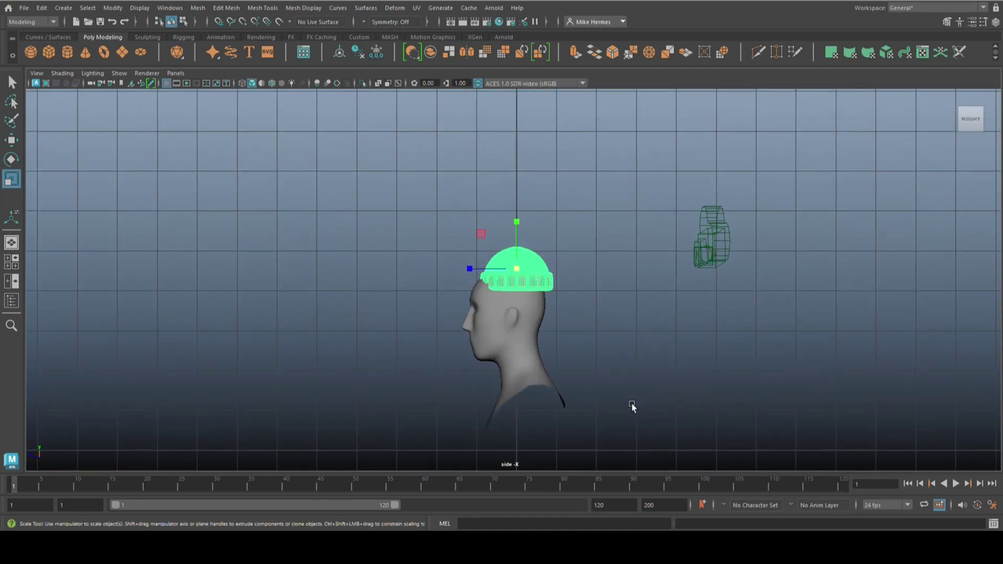
pyautogui.scroll(2, 633, 413)
pyautogui.scroll(3, 634, 413)
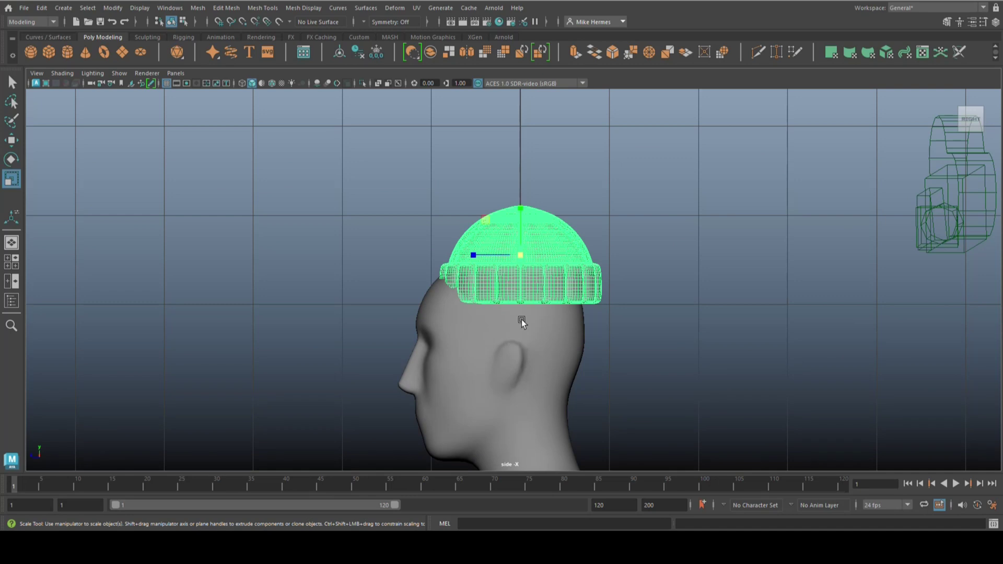
pyautogui.press('e')
pyautogui.moveTo(559, 231); pyautogui.dragTo(564, 245)
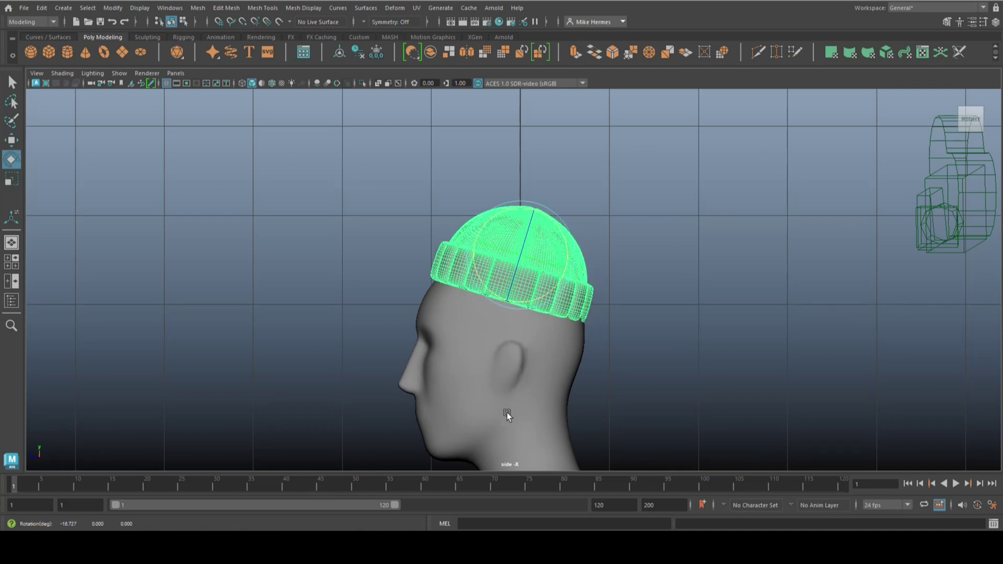
# Scale the hat uniformly to about 0.99 and move it down over the forehead and back of the head
pyautogui.press('r')
pyautogui.moveTo(523, 255); pyautogui.dragTo(551, 270)
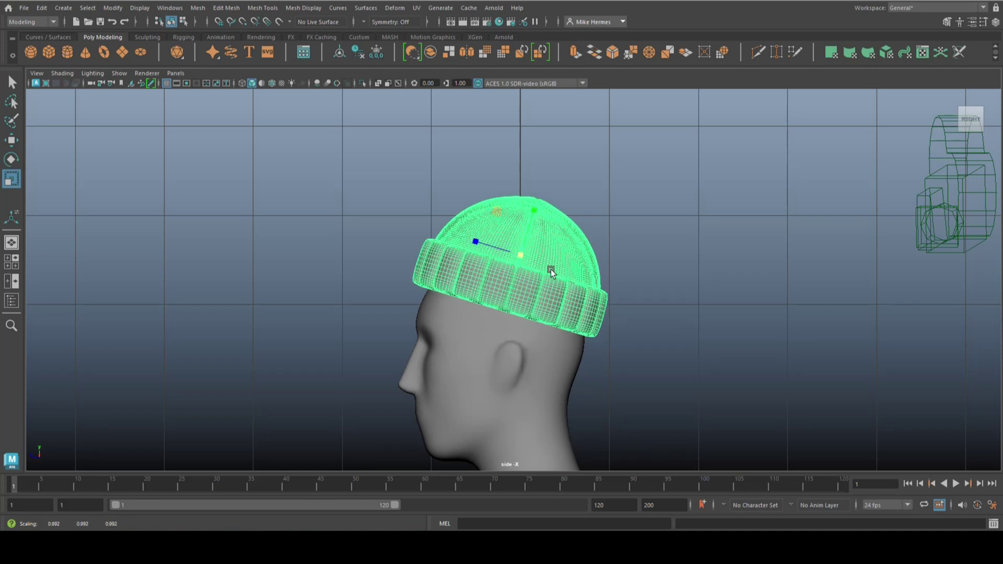
pyautogui.press('w')
pyautogui.moveTo(525, 259); pyautogui.dragTo(519, 276)
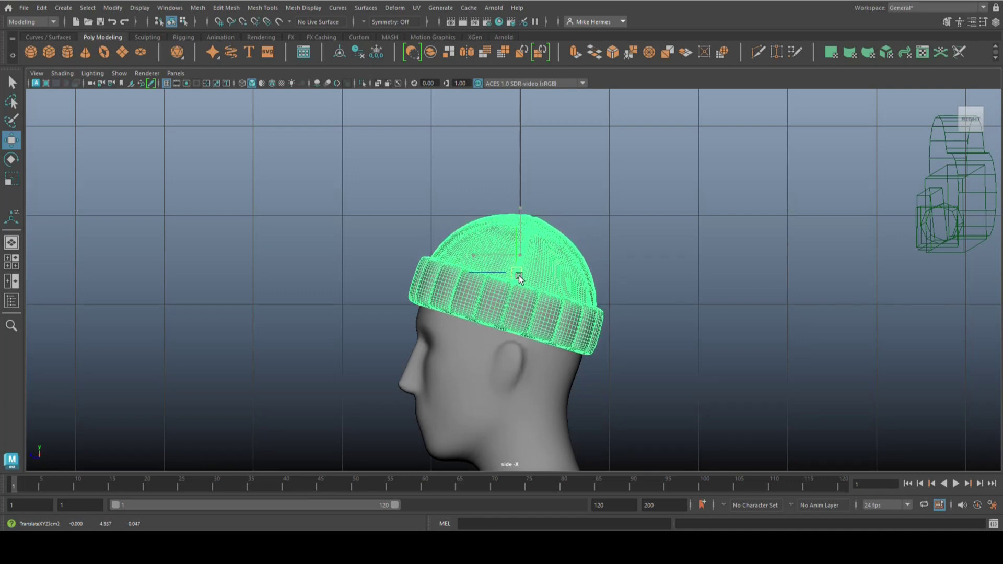
# Return to the perspective view and hide the grid
pyautogui.click(19, 265)
pyautogui.press('space')
pyautogui.keyDown('alt'); pyautogui.moveTo(677, 258); pyautogui.dragTo(632, 369); pyautogui.keyUp('alt')
pyautogui.click(169, 84)
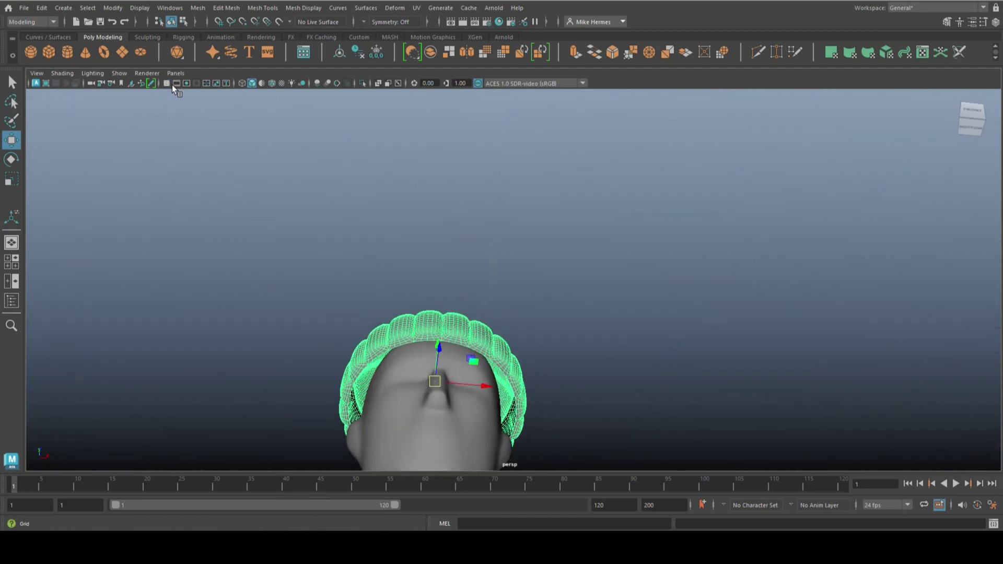
# Narrow the hat along X to a scale of about 0.79 to fit the sides of the head
pyautogui.keyDown('alt'); pyautogui.moveTo(533, 342); pyautogui.dragTo(572, 211); pyautogui.keyUp('alt')
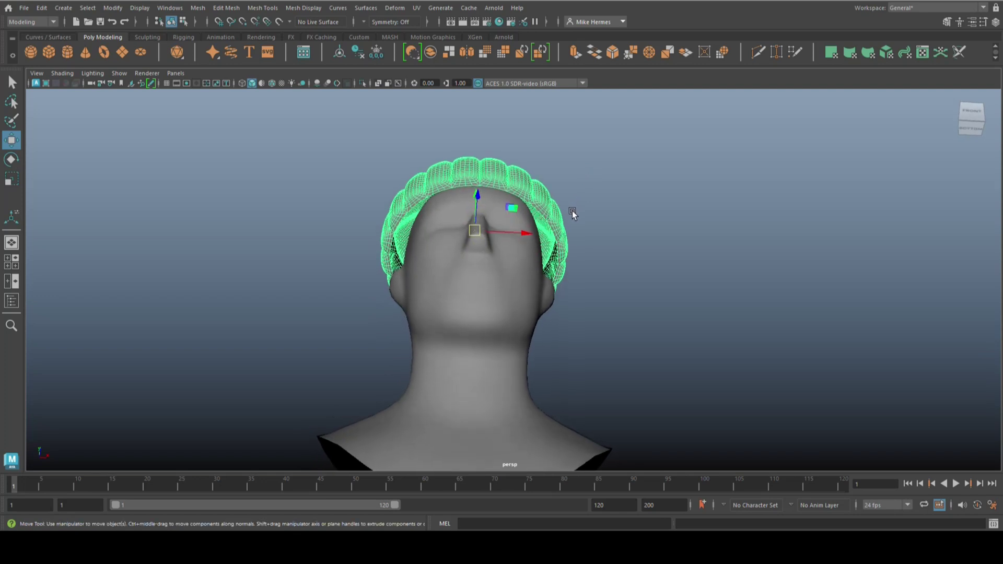
pyautogui.press('r')
pyautogui.moveTo(520, 233); pyautogui.dragTo(513, 235)
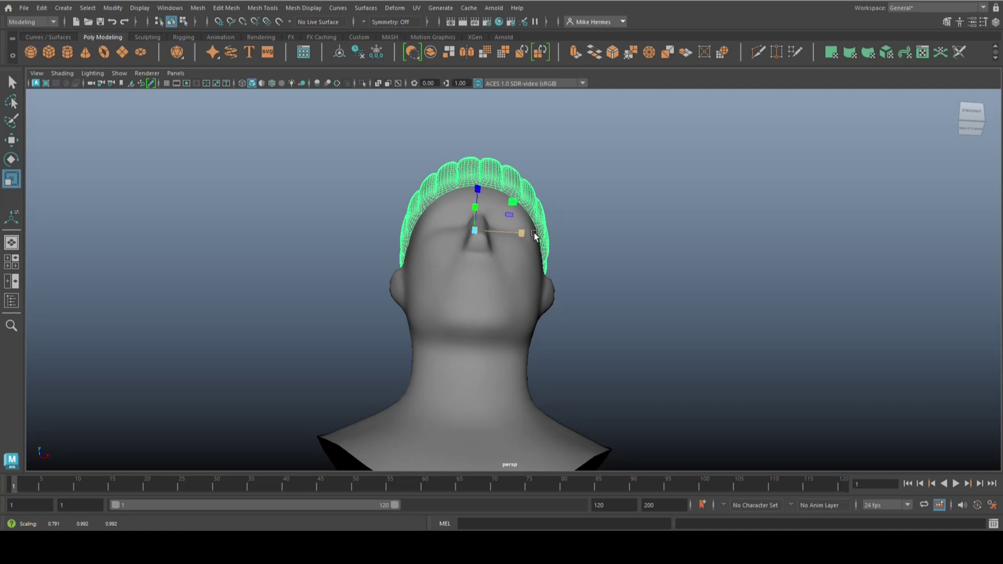
# Fine-tune the hat's width and front-to-back scale around the head, and deselect it
pyautogui.keyDown('alt'); pyautogui.moveTo(753, 233); pyautogui.dragTo(702, 277); pyautogui.keyUp('alt')
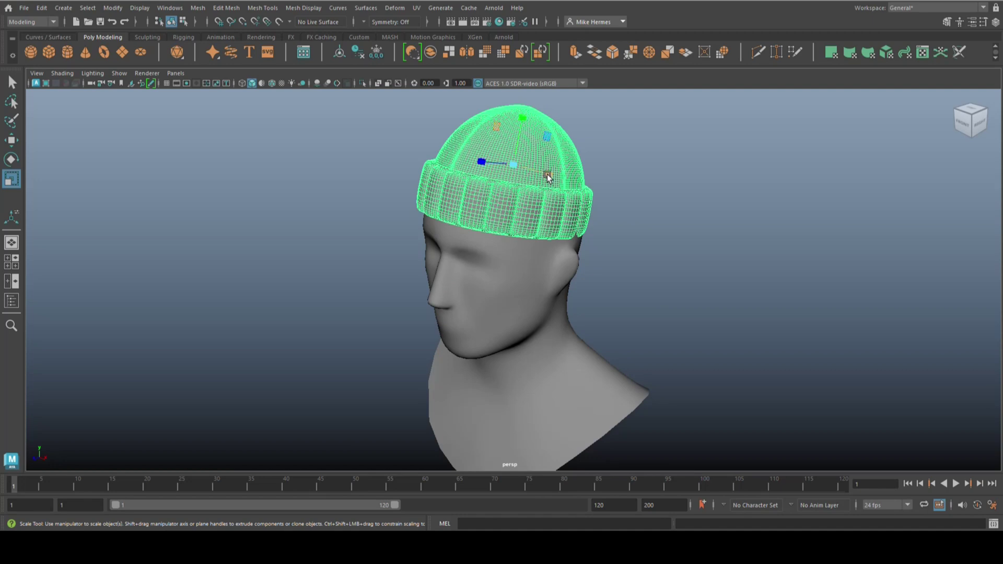
pyautogui.moveTo(549, 174); pyautogui.dragTo(157, 233)
pyautogui.moveTo(481, 214); pyautogui.dragTo(485, 212)
pyautogui.keyDown('alt'); pyautogui.moveTo(302, 247); pyautogui.dragTo(440, 231); pyautogui.keyUp('alt')
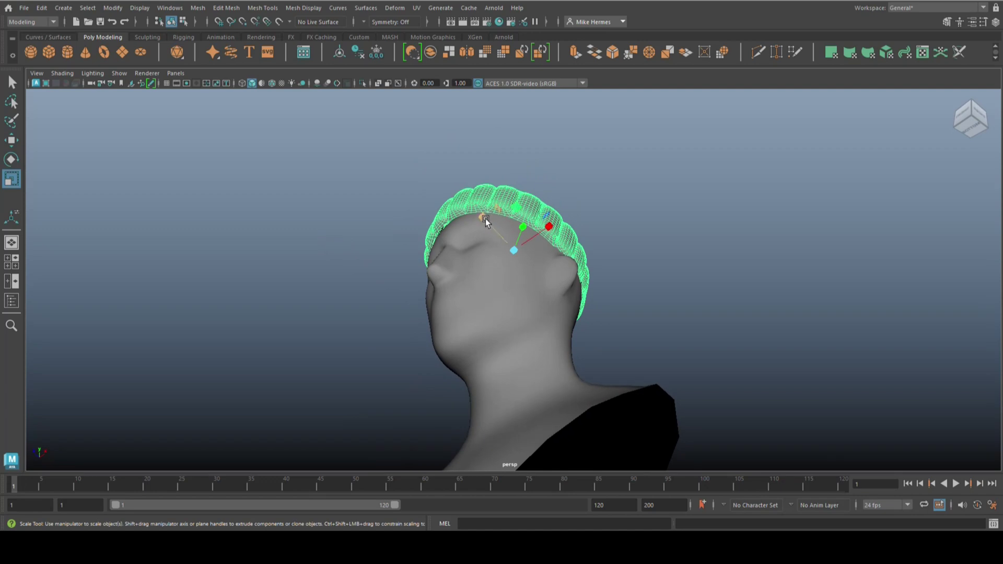
pyautogui.click(313, 235)
pyautogui.keyDown('alt'); pyautogui.moveTo(313, 237); pyautogui.dragTo(20, 295); pyautogui.keyUp('alt')
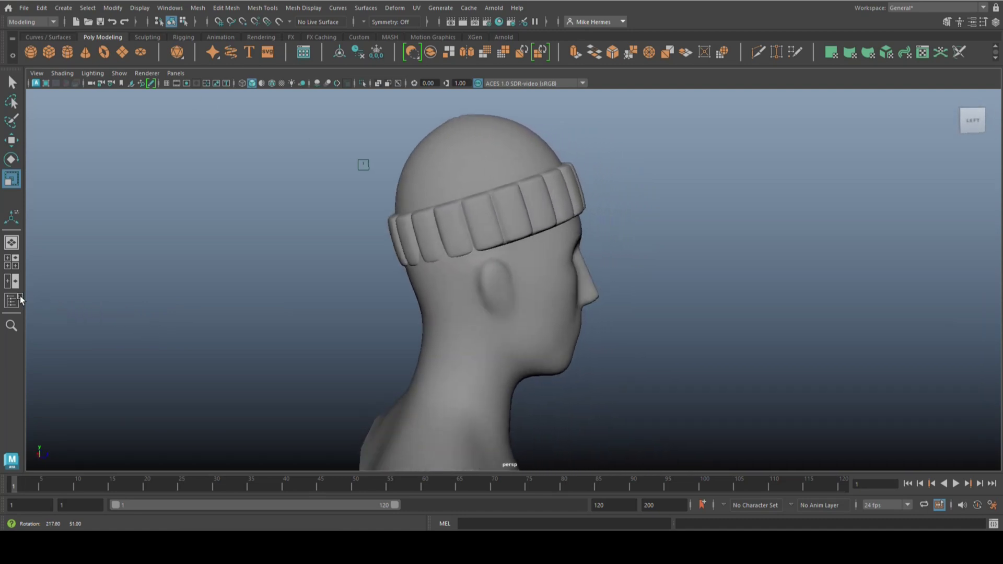
# Select the hat and move it slightly backward along Z on the head
pyautogui.click(415, 228)
pyautogui.press('w')
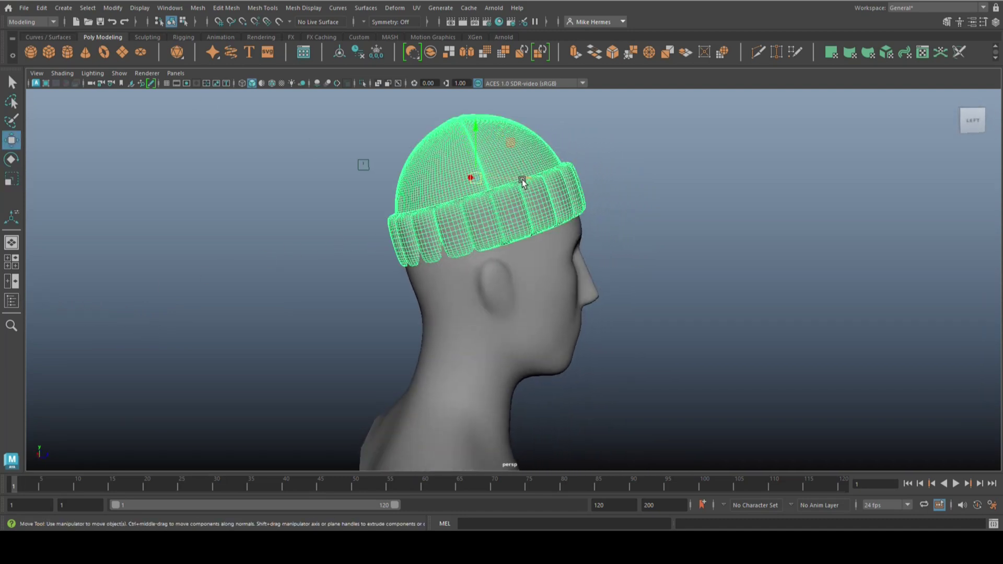
pyautogui.moveTo(523, 180); pyautogui.dragTo(519, 181)
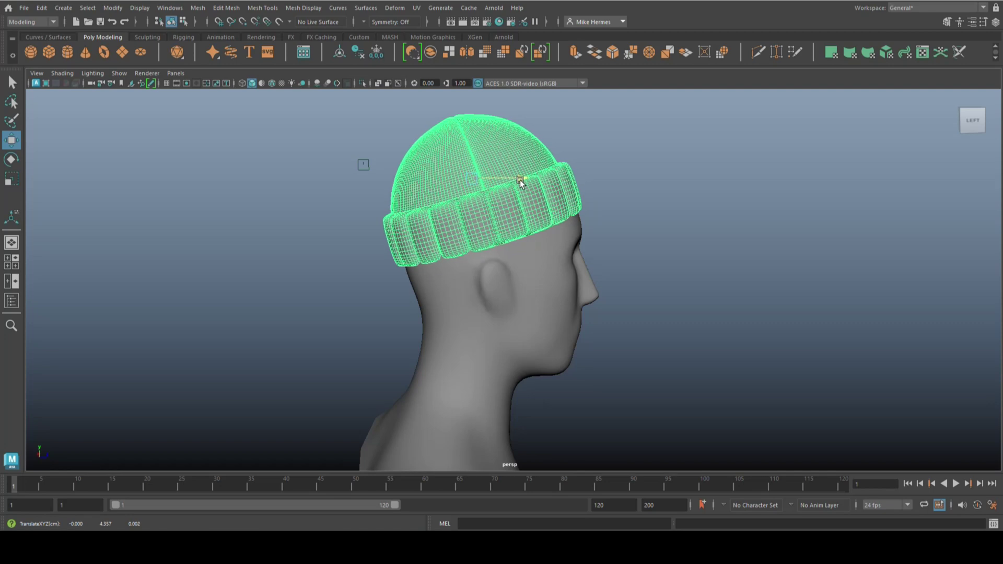
# Switch the hat to face selection, select a face at the front center of the band and enable soft selection
pyautogui.keyDown('alt'); pyautogui.moveTo(705, 269); pyautogui.dragTo(547, 257); pyautogui.keyUp('alt')
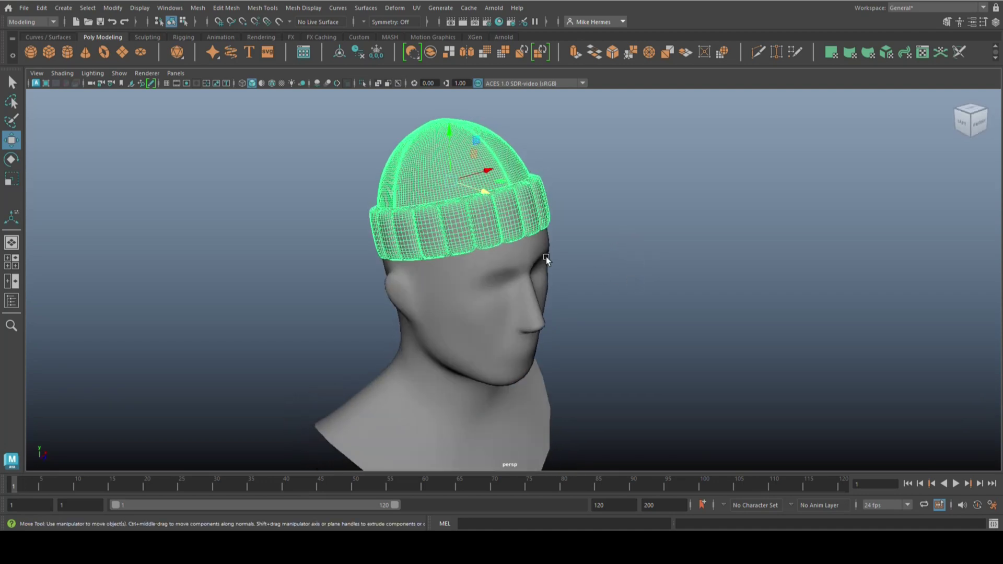
pyautogui.rightClick(532, 214)
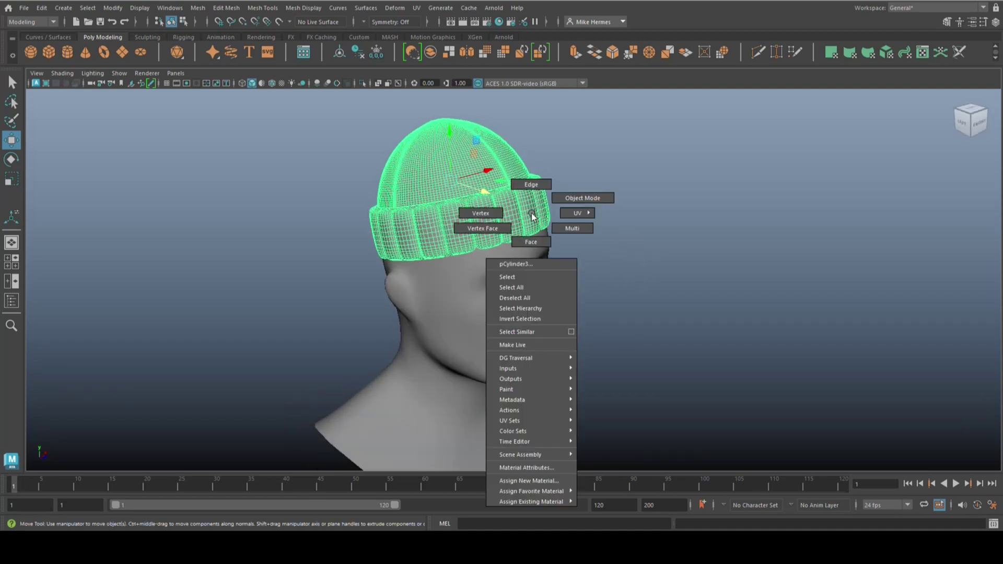
pyautogui.click(532, 244)
pyautogui.keyDown('alt'); pyautogui.moveTo(619, 298); pyautogui.dragTo(539, 265); pyautogui.keyUp('alt')
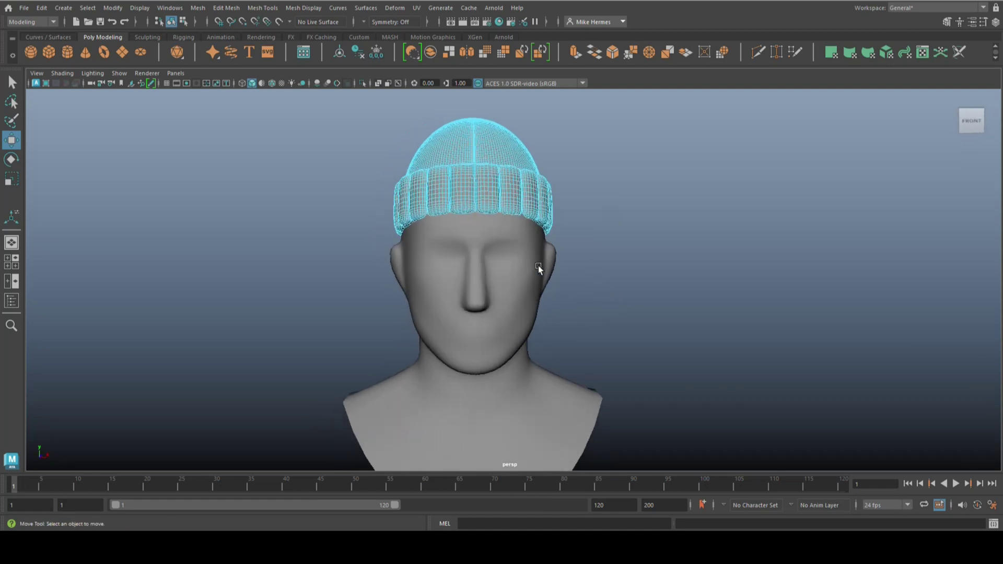
pyautogui.click(478, 197)
pyautogui.keyDown('alt'); pyautogui.moveTo(522, 298); pyautogui.dragTo(609, 273); pyautogui.keyUp('alt')
pyautogui.press('b')
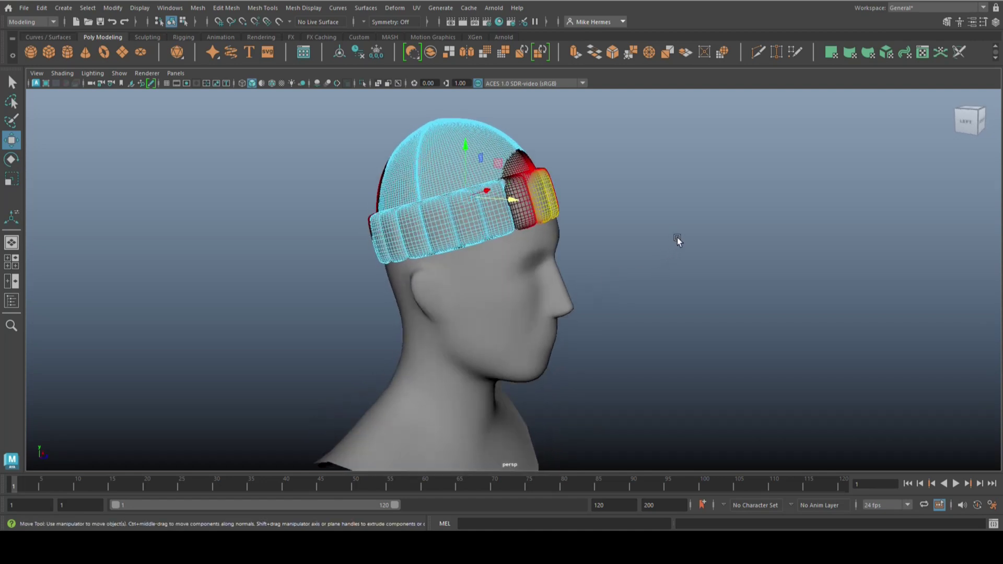
# Reselect a face at the front of the hat band, widen the soft selection falloff, and move the area slightly forward and down
pyautogui.click(678, 239)
pyautogui.keyDown('alt'); pyautogui.moveTo(634, 249); pyautogui.dragTo(583, 199); pyautogui.keyUp('alt')
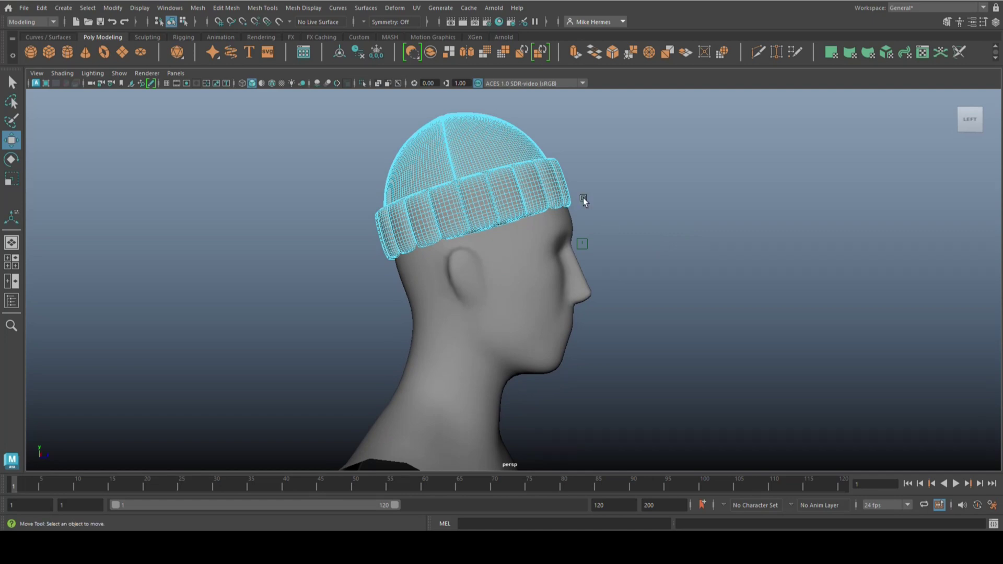
pyautogui.click(560, 178)
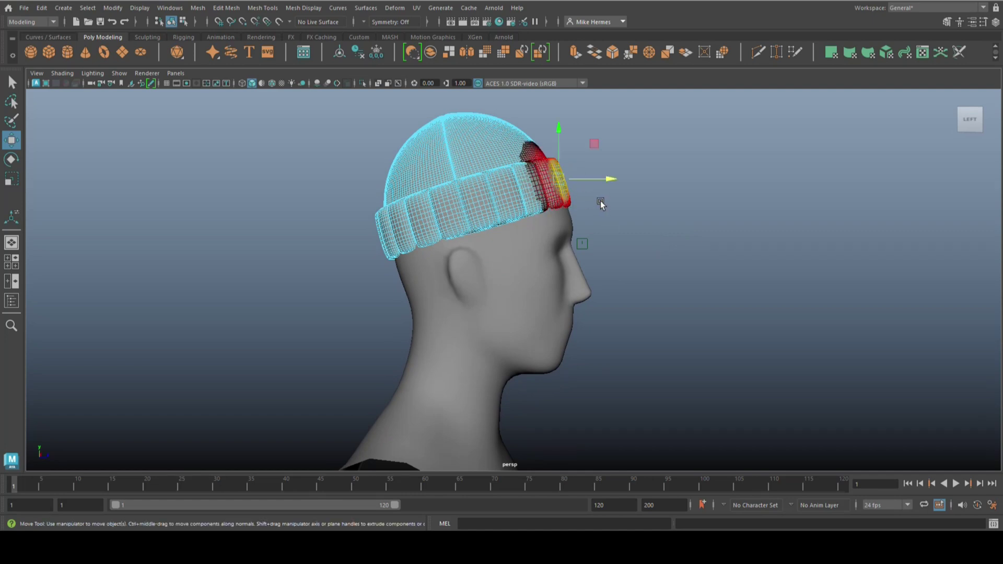
pyautogui.moveTo(629, 203); pyautogui.dragTo(664, 207)
pyautogui.moveTo(613, 180); pyautogui.dragTo(617, 181)
pyautogui.moveTo(561, 130); pyautogui.dragTo(564, 134)
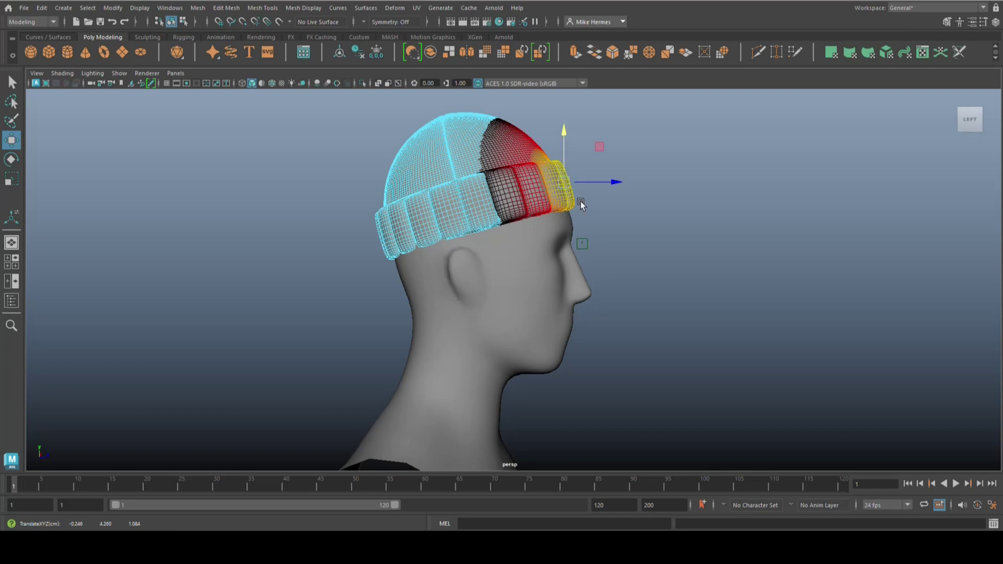
# Rotate the soft-selected front of the band slightly to follow the forehead, and finish with the faces deselected
pyautogui.press('e')
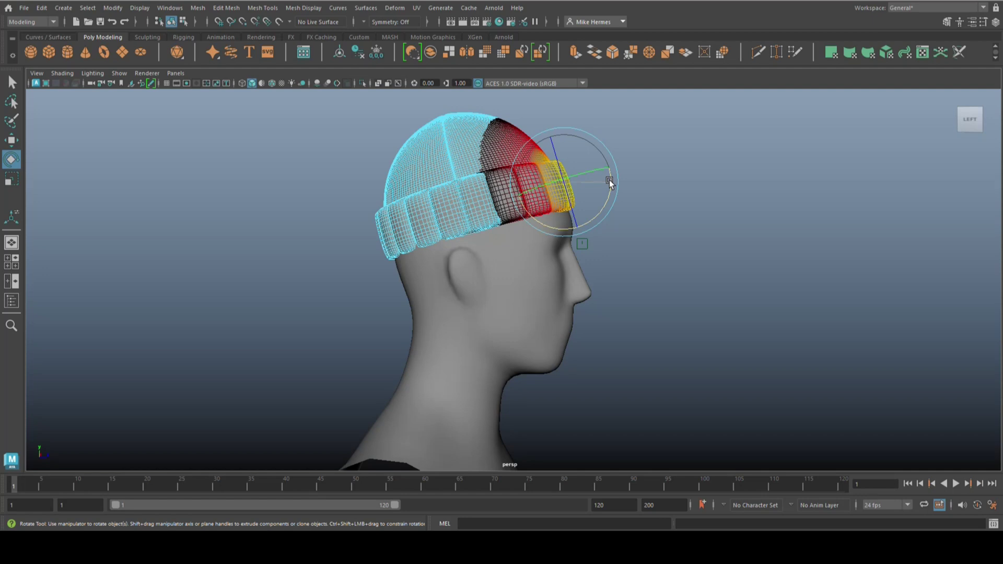
pyautogui.moveTo(609, 179); pyautogui.dragTo(610, 181)
pyautogui.moveTo(605, 305)
pyautogui.keyDown('alt'); pyautogui.mouseDown()
pyautogui.moveTo(644, 325)
pyautogui.moveTo(619, 313)
pyautogui.mouseUp(); pyautogui.keyUp('alt')
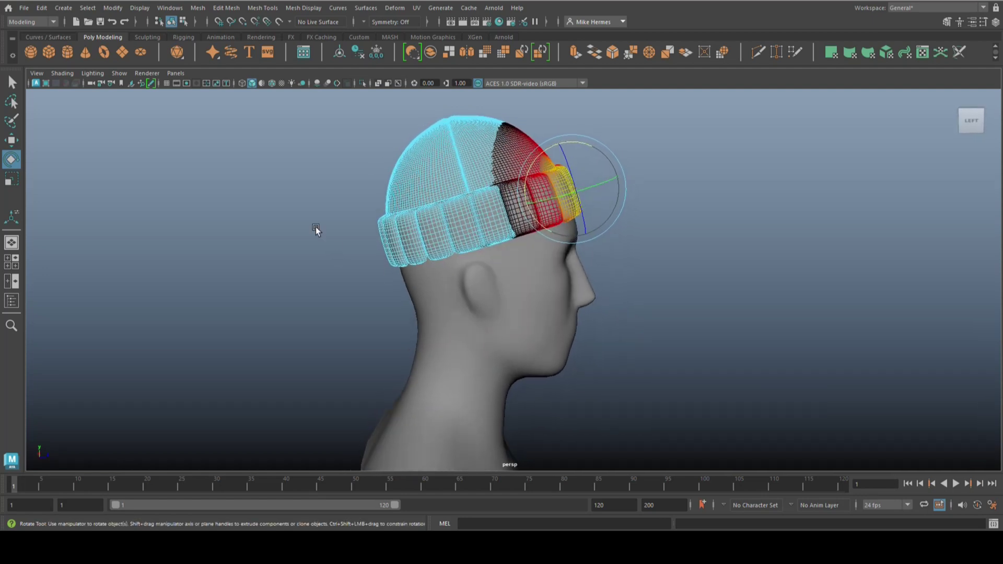
pyautogui.moveTo(397, 284); pyautogui.dragTo(398, 285)
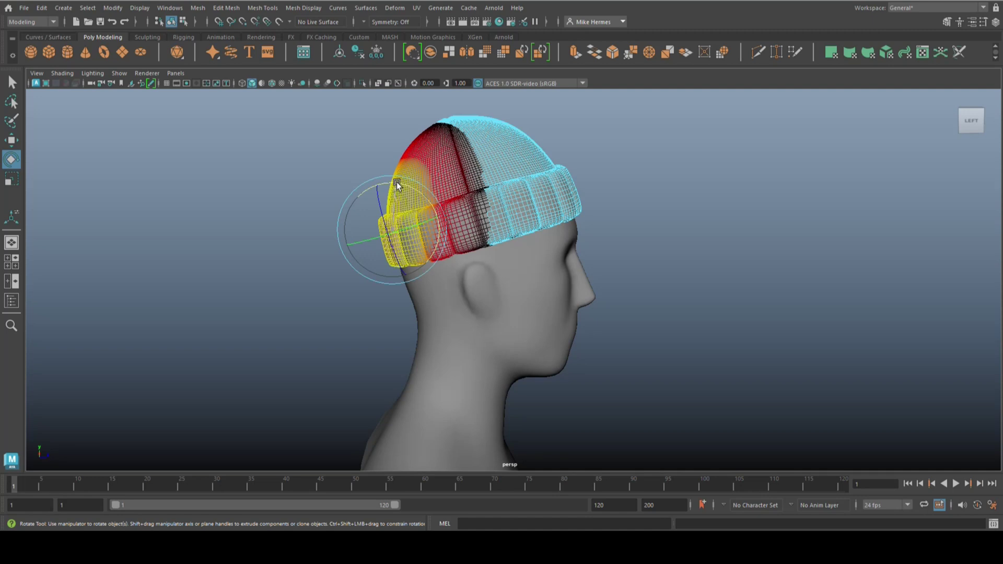
pyautogui.click(243, 169)
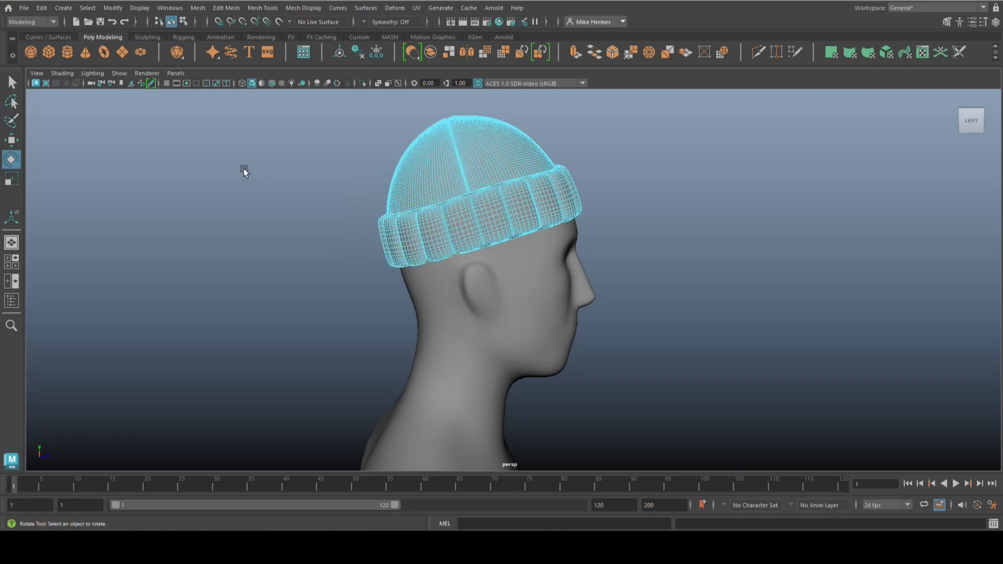
# Select a face on the side of the dome, reduce the soft selection falloff, and set the Move tool's axis orientation to Object
pyautogui.keyDown('alt'); pyautogui.moveTo(272, 186); pyautogui.dragTo(241, 209); pyautogui.keyUp('alt')
pyautogui.click(457, 206)
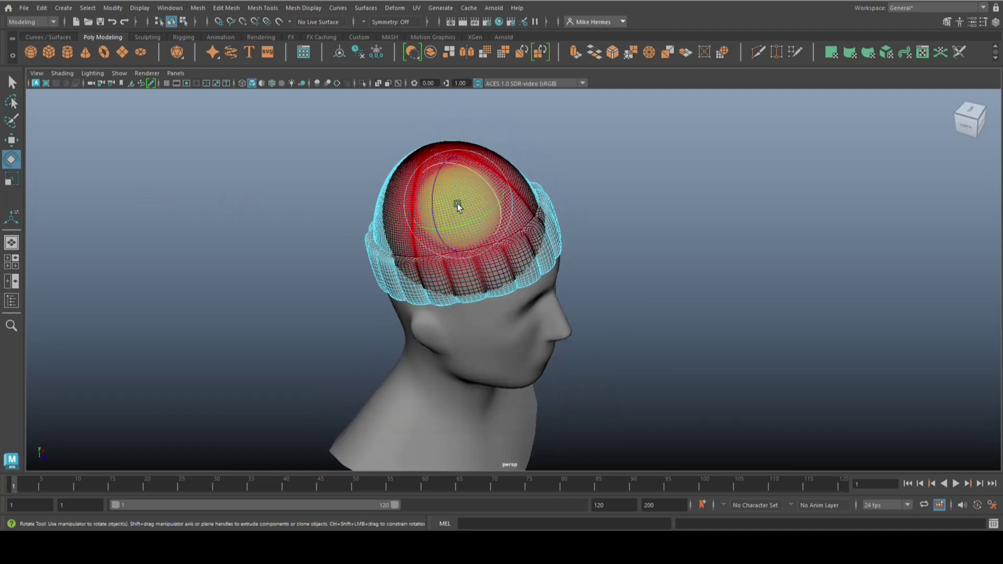
pyautogui.moveTo(457, 206); pyautogui.dragTo(690, 363)
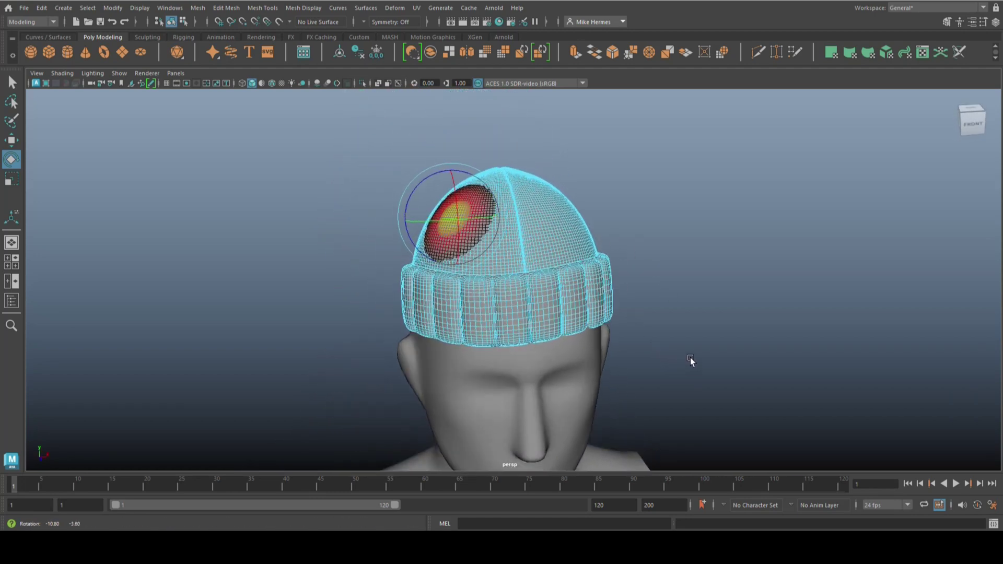
pyautogui.press('w')
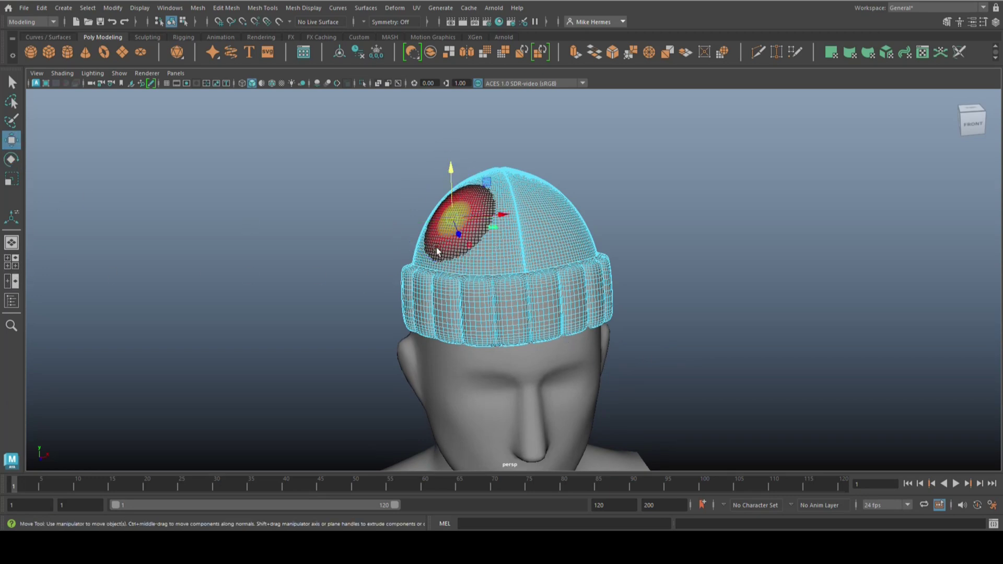
pyautogui.doubleClick(13, 142)
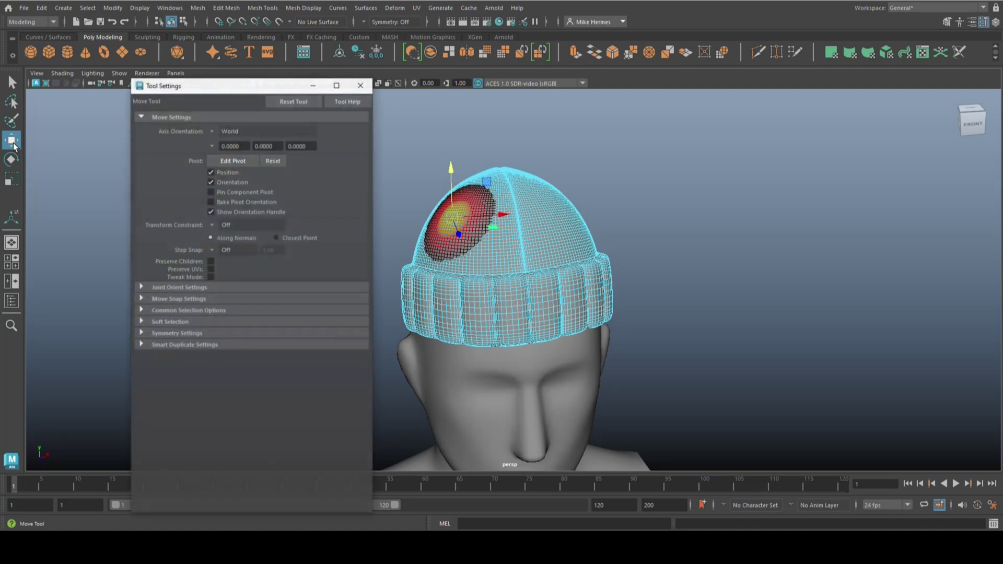
pyautogui.click(212, 131)
pyautogui.click(244, 139)
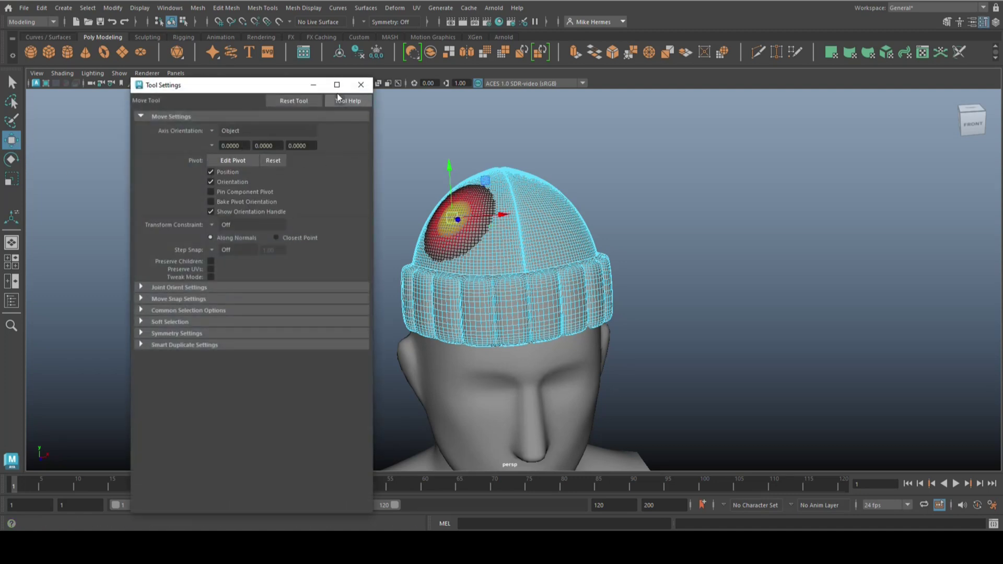
pyautogui.click(360, 85)
# Nudge the soft-selected patches on both front sides of the dome, one along X and the other slightly down along Y
pyautogui.keyDown('alt'); pyautogui.moveTo(443, 301); pyautogui.dragTo(451, 340); pyautogui.keyUp('alt')
pyautogui.moveTo(506, 242); pyautogui.dragTo(507, 240)
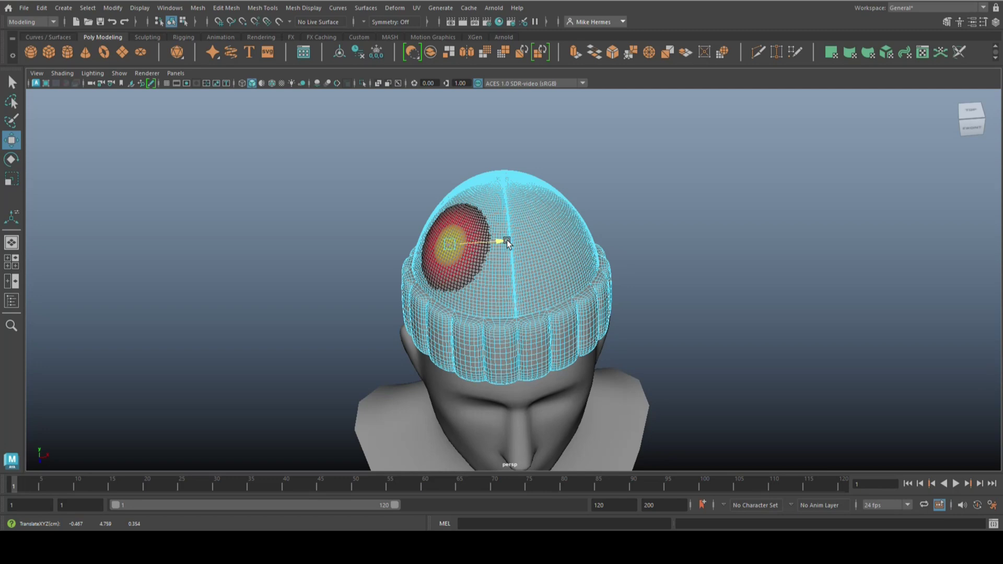
pyautogui.click(556, 235)
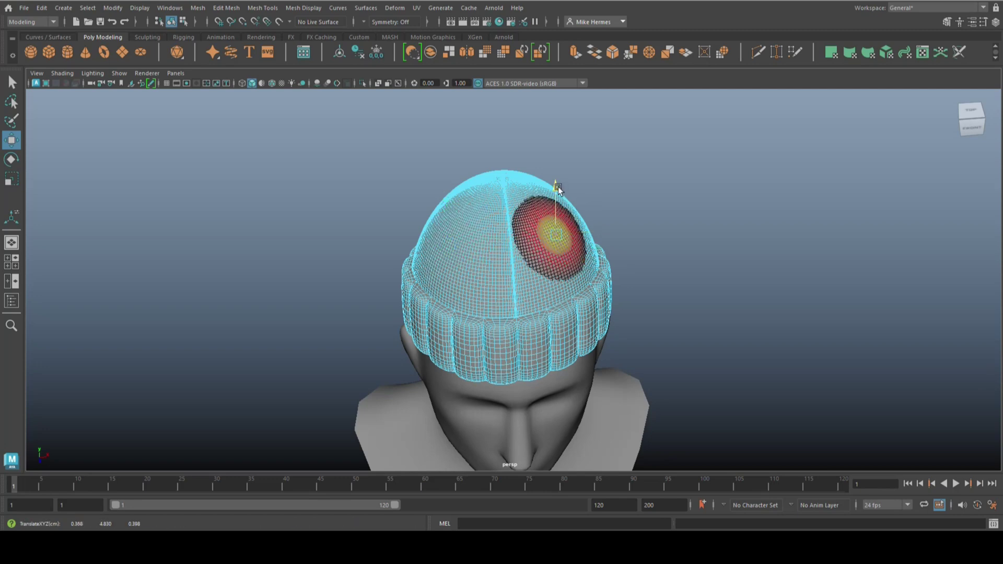
pyautogui.moveTo(557, 189); pyautogui.dragTo(560, 191)
# Soft-select the crown of the dome, push it slightly down, and select a face on the rear side
pyautogui.keyDown('alt'); pyautogui.moveTo(444, 330); pyautogui.dragTo(559, 314); pyautogui.keyUp('alt')
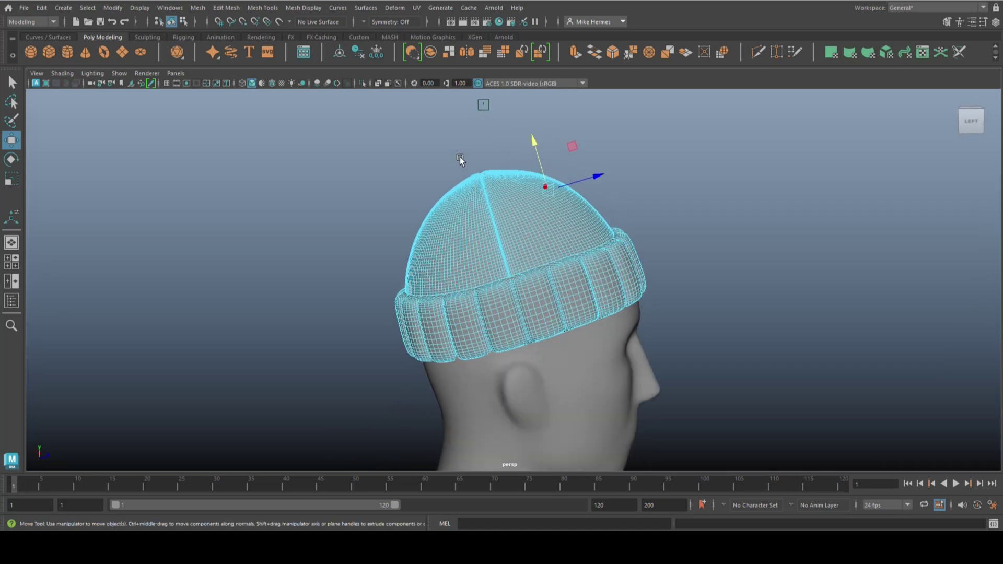
pyautogui.click(481, 181)
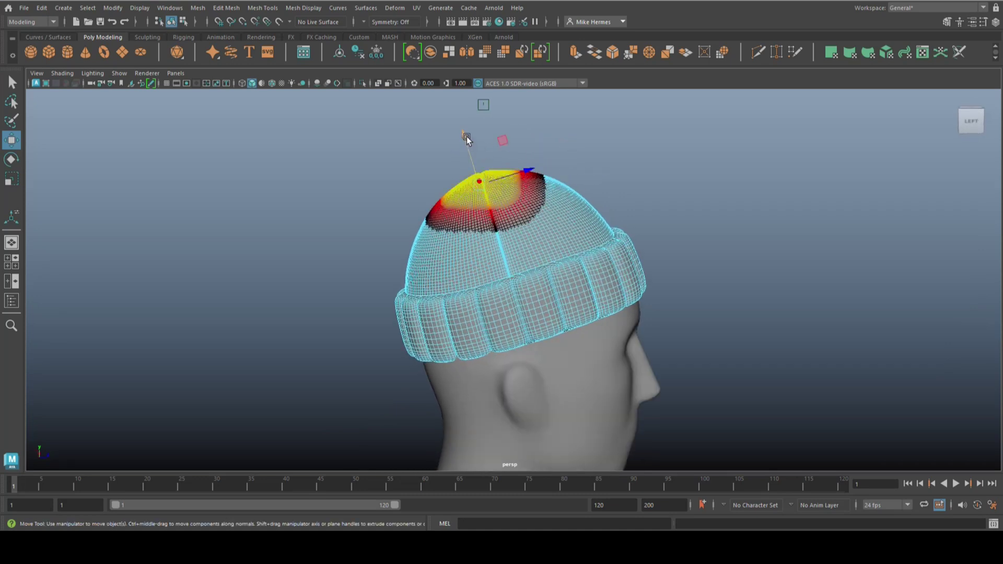
pyautogui.moveTo(467, 136); pyautogui.dragTo(469, 139)
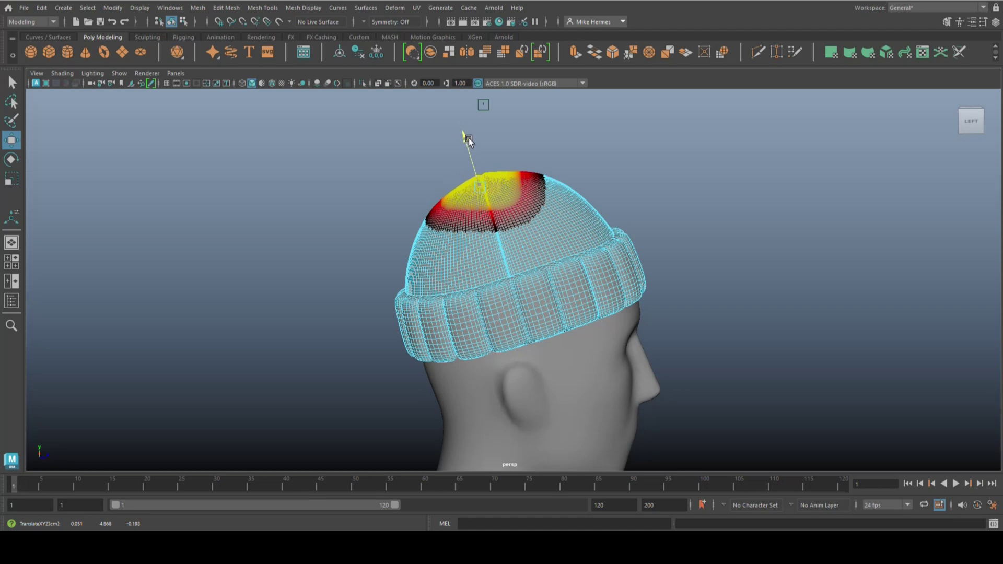
pyautogui.click(439, 255)
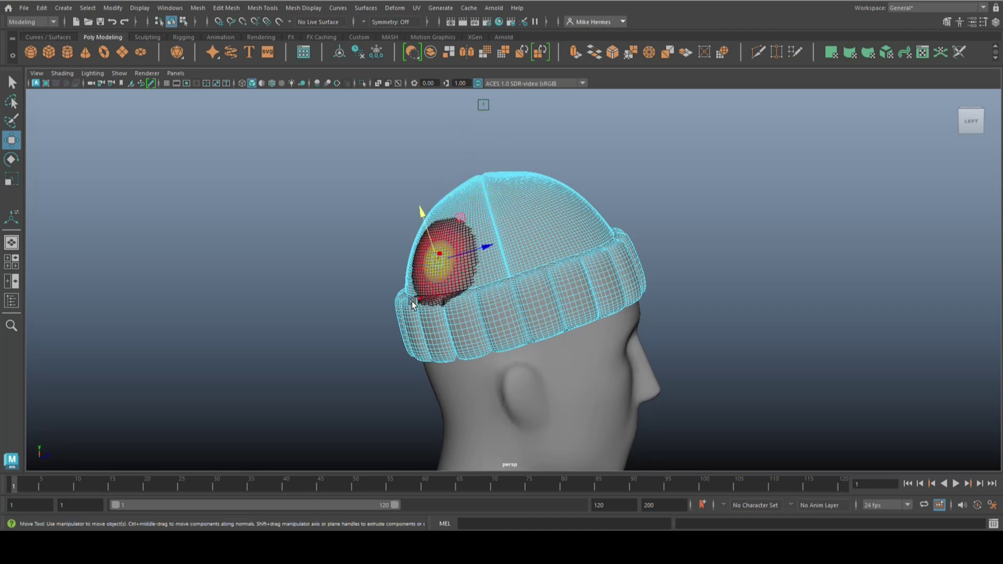
# Try to move the back of the band along its Z axis with a reduced soft selection falloff, and inspect the shaded result
pyautogui.keyDown('alt'); pyautogui.moveTo(483, 266); pyautogui.dragTo(617, 372); pyautogui.keyUp('alt')
pyautogui.click(564, 260)
pyautogui.moveTo(501, 267); pyautogui.dragTo(501, 270)
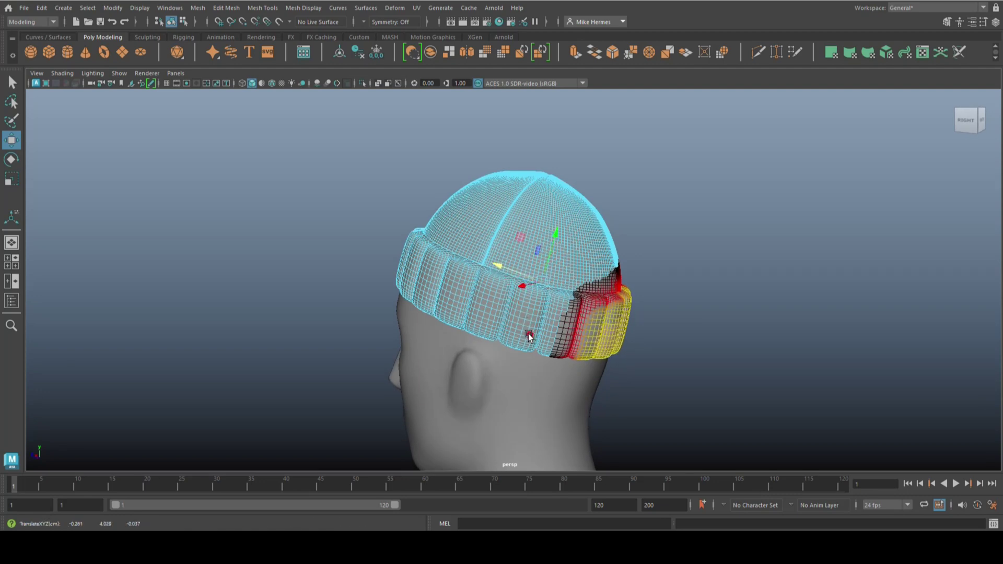
pyautogui.hotkey('ctrl', 'z')
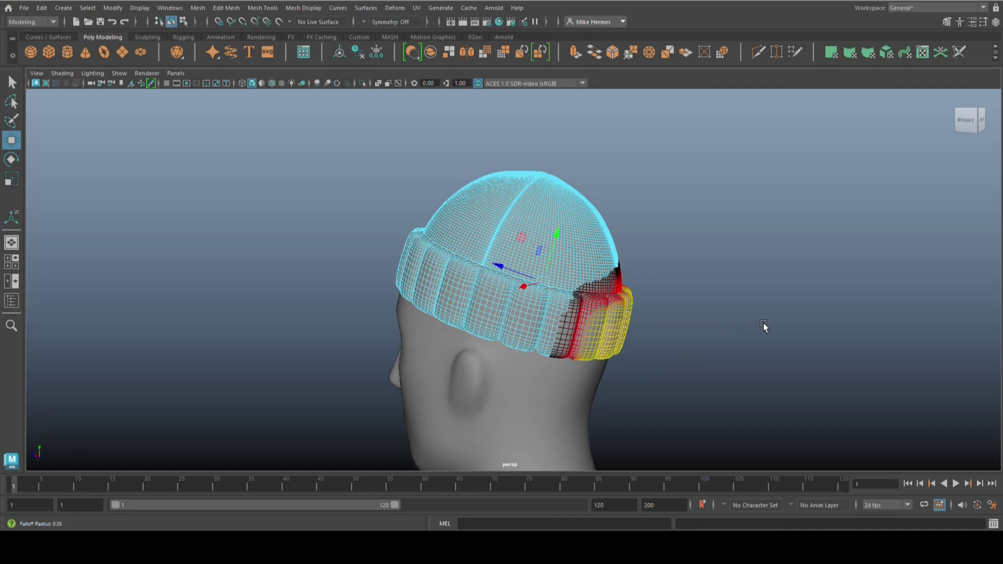
pyautogui.moveTo(763, 323); pyautogui.dragTo(672, 335, button='middle')
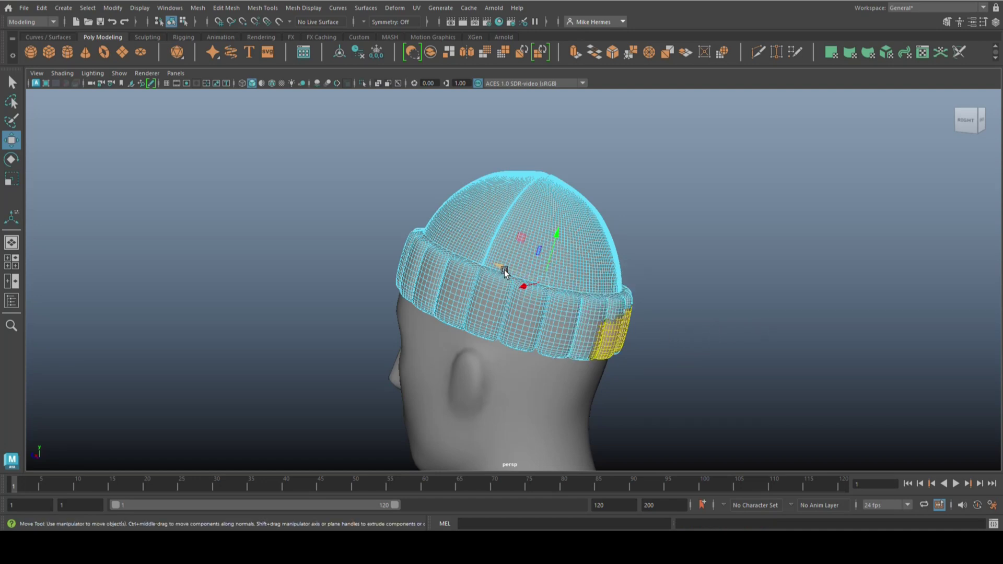
pyautogui.click(736, 333)
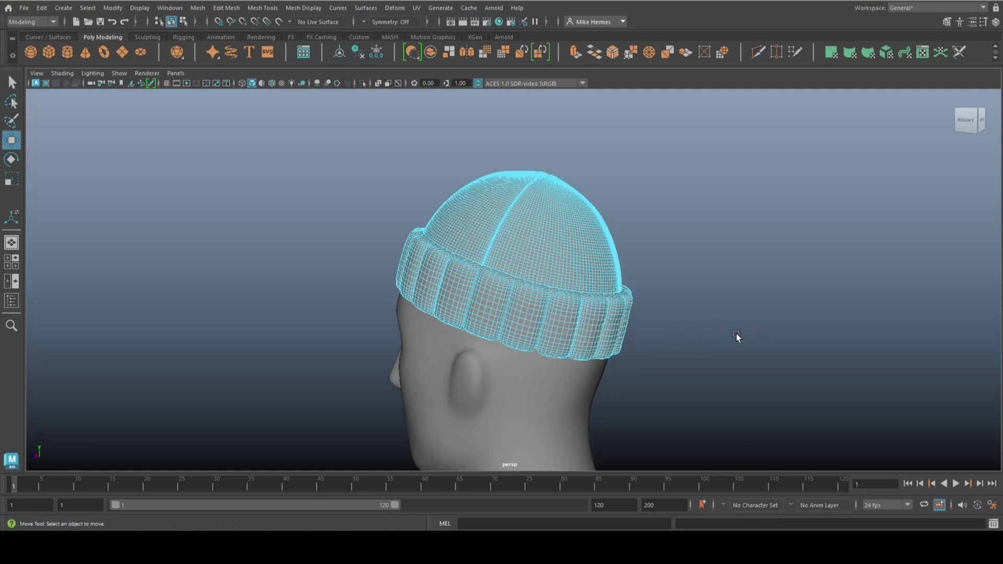
pyautogui.keyDown('alt'); pyautogui.moveTo(730, 340); pyautogui.dragTo(688, 372); pyautogui.keyUp('alt')
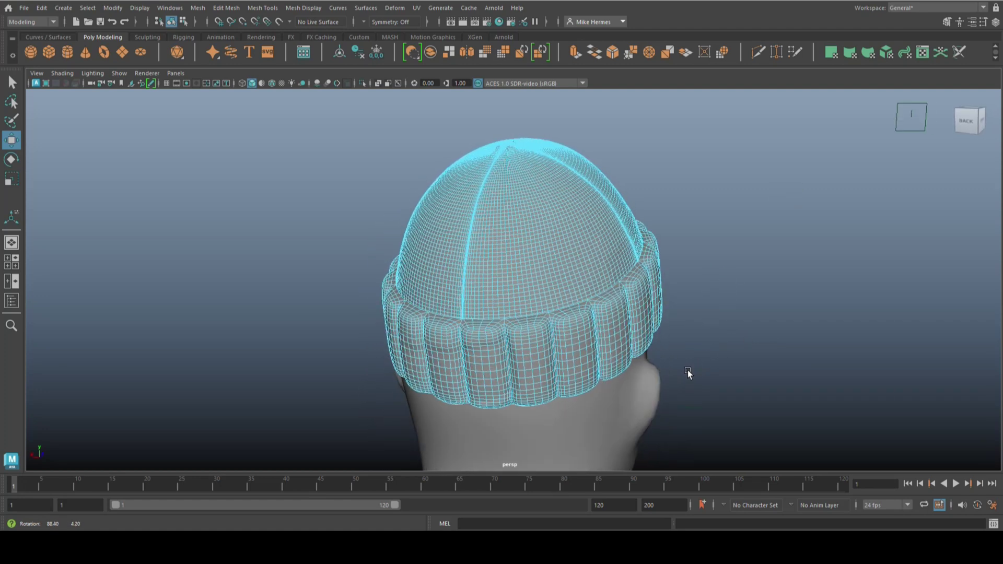
pyautogui.moveTo(620, 220); pyautogui.dragTo(679, 209, button='right')
pyautogui.click(758, 260)
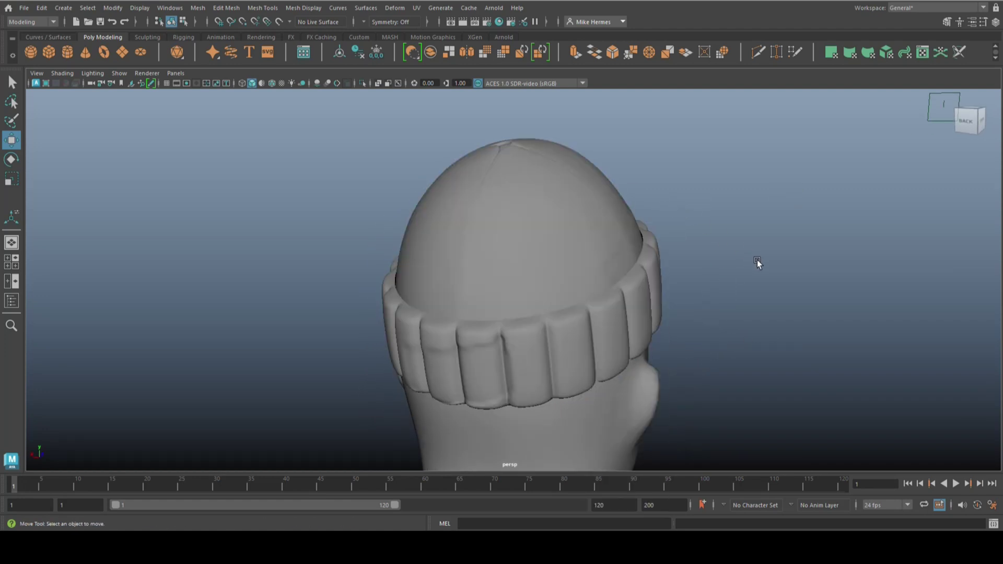
pyautogui.keyDown('alt'); pyautogui.moveTo(788, 305); pyautogui.dragTo(797, 333); pyautogui.keyUp('alt')
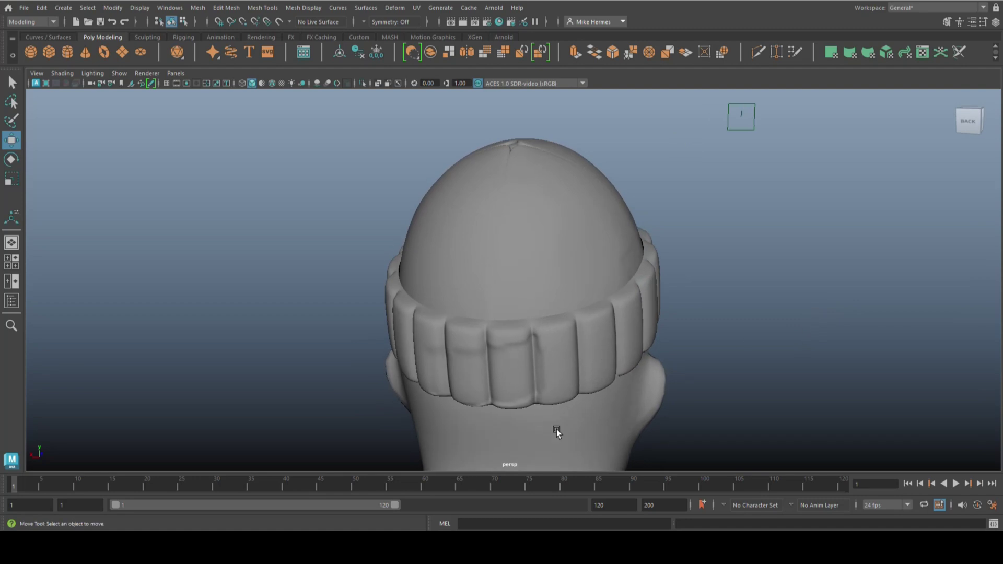
# Undo the last moves and soft selection changes on the back of the band
pyautogui.hotkey('ctrl', 'z')
pyautogui.hotkey('ctrl', 'z')
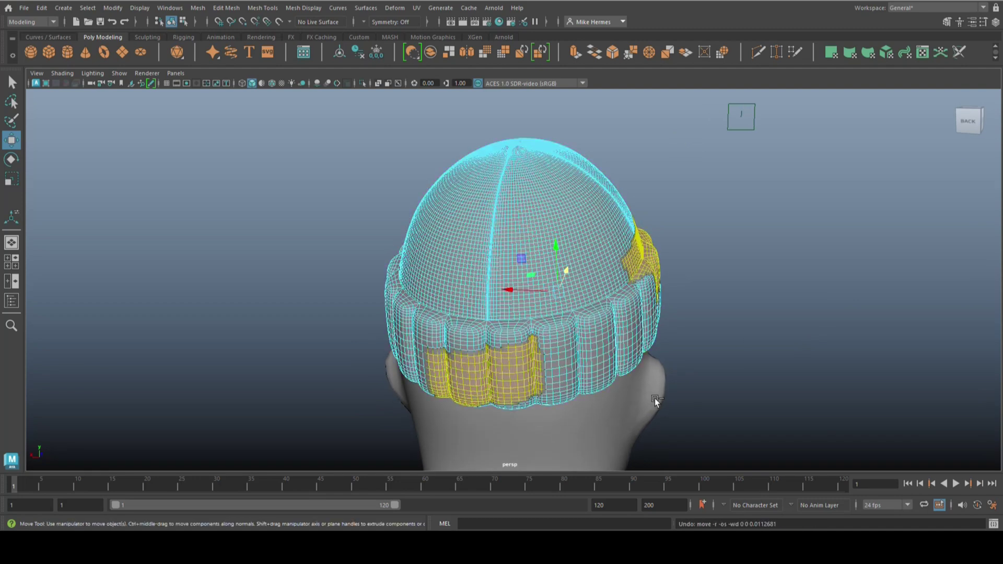
pyautogui.hotkey('ctrl', 'z')
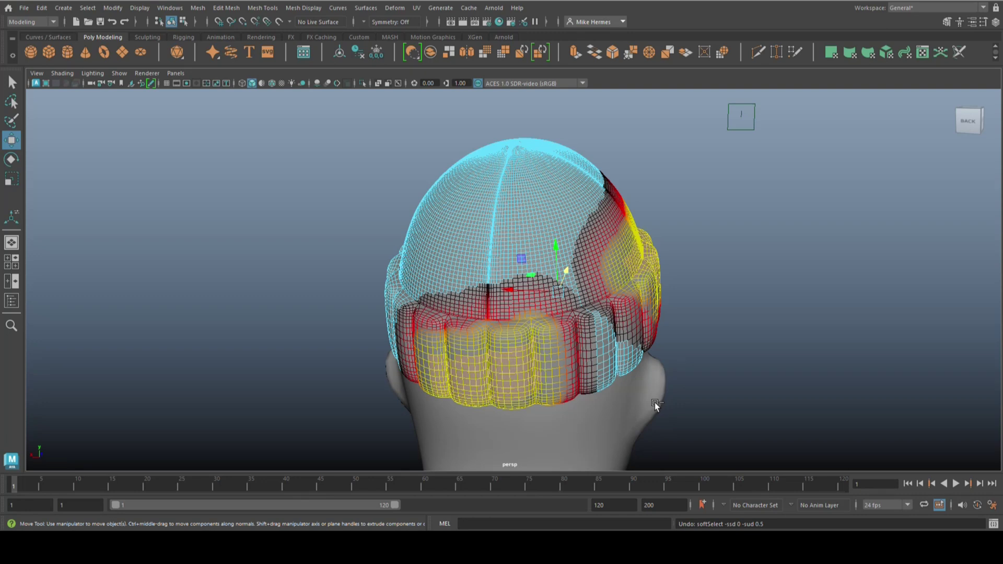
pyautogui.hotkey('ctrl', 'z')
pyautogui.scroll(-2, 739, 391)
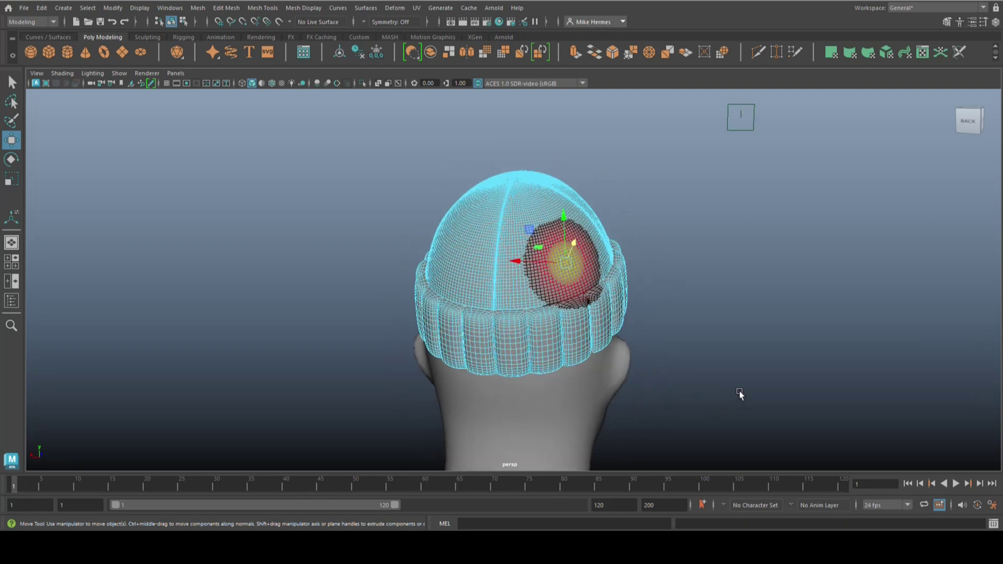
# Select a face at the rear side of the band, widen the soft selection falloff, and adjust the area along its Z axis
pyautogui.keyDown('alt'); pyautogui.moveTo(687, 377); pyautogui.dragTo(675, 353); pyautogui.keyUp('alt')
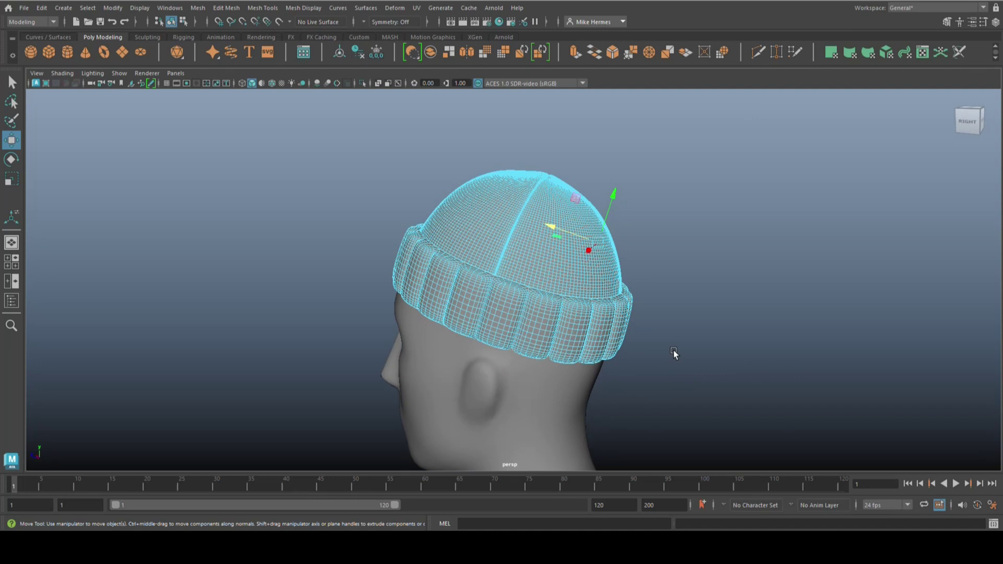
pyautogui.click(576, 303)
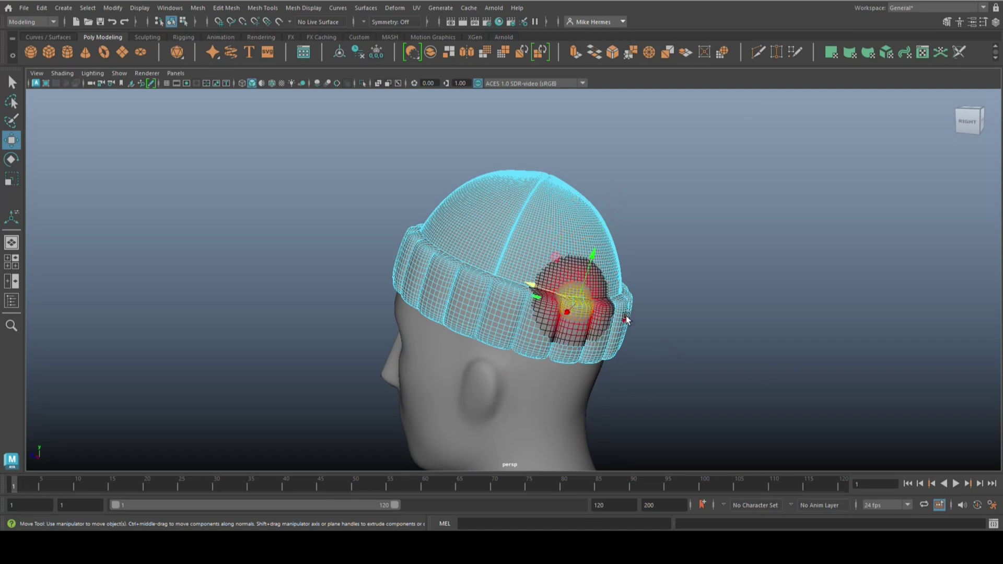
pyautogui.moveTo(624, 319); pyautogui.dragTo(683, 329)
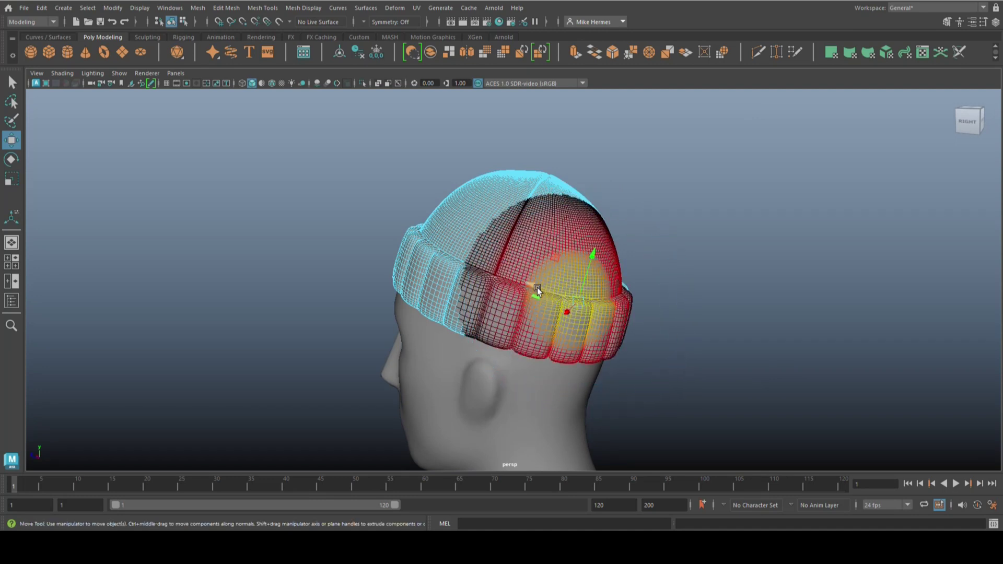
pyautogui.moveTo(537, 288); pyautogui.dragTo(619, 306)
# Adjust the soft-selected crown slightly along its Y axis, return the hat to object mode and deselect it
pyautogui.click(528, 212)
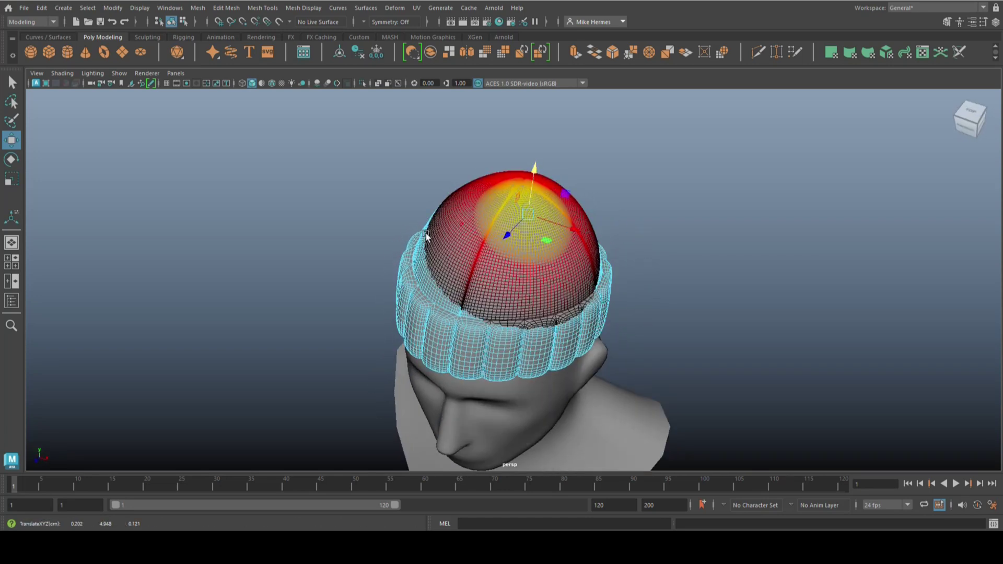
pyautogui.click(285, 259)
pyautogui.keyDown('alt'); pyautogui.moveTo(284, 258); pyautogui.dragTo(385, 248); pyautogui.keyUp('alt')
pyautogui.click(575, 232)
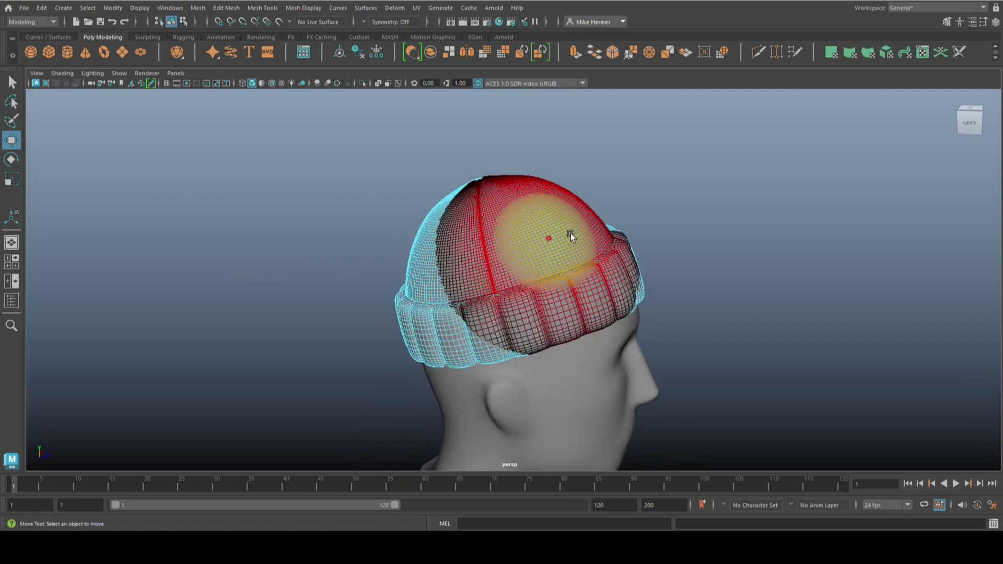
pyautogui.press('F8')
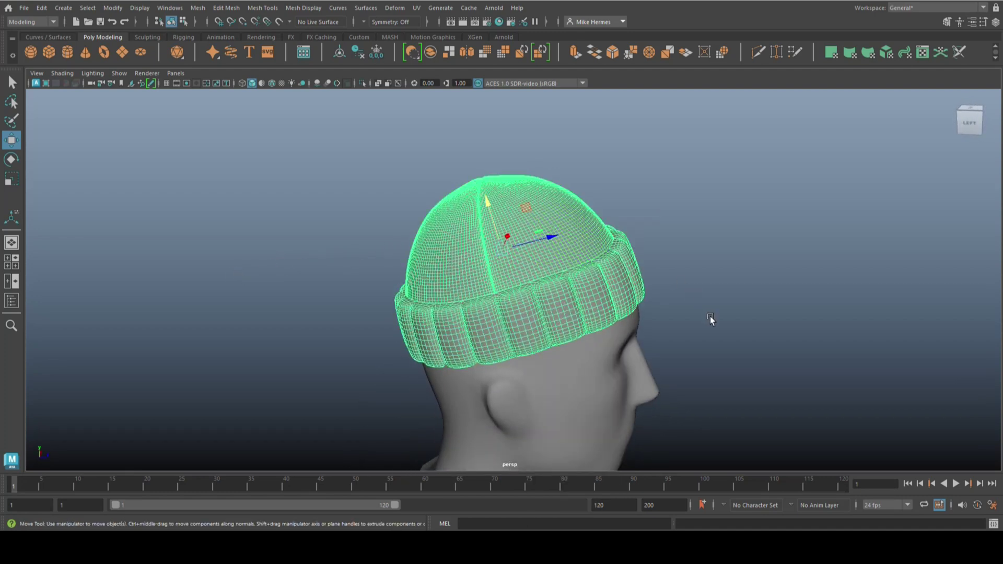
pyautogui.click(770, 310)
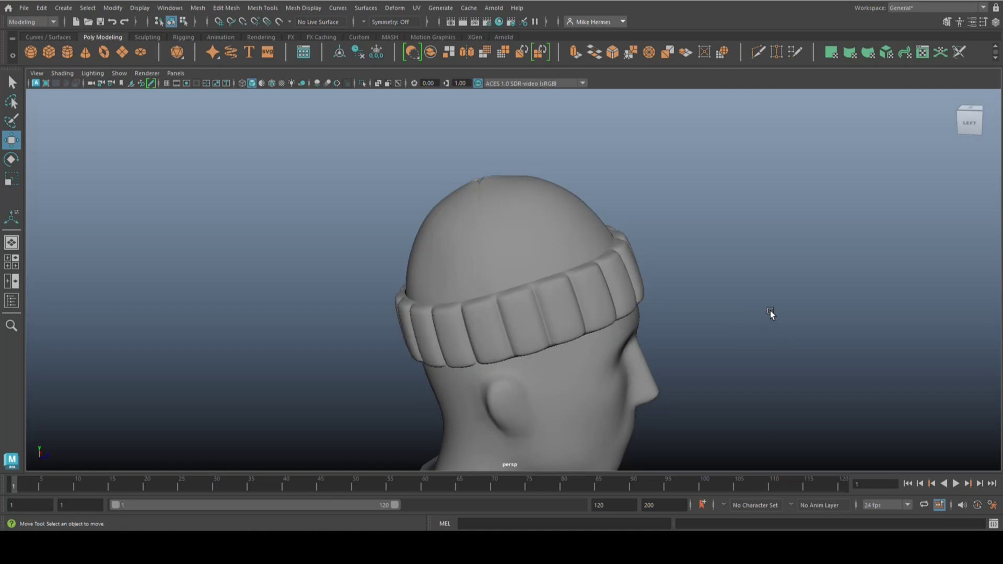
# Select the hat, rotate it slightly about its Z axis and shift it slightly along X to centre it on the head
pyautogui.keyDown('alt'); pyautogui.moveTo(771, 310); pyautogui.dragTo(654, 302); pyautogui.keyUp('alt')
pyautogui.click(527, 269)
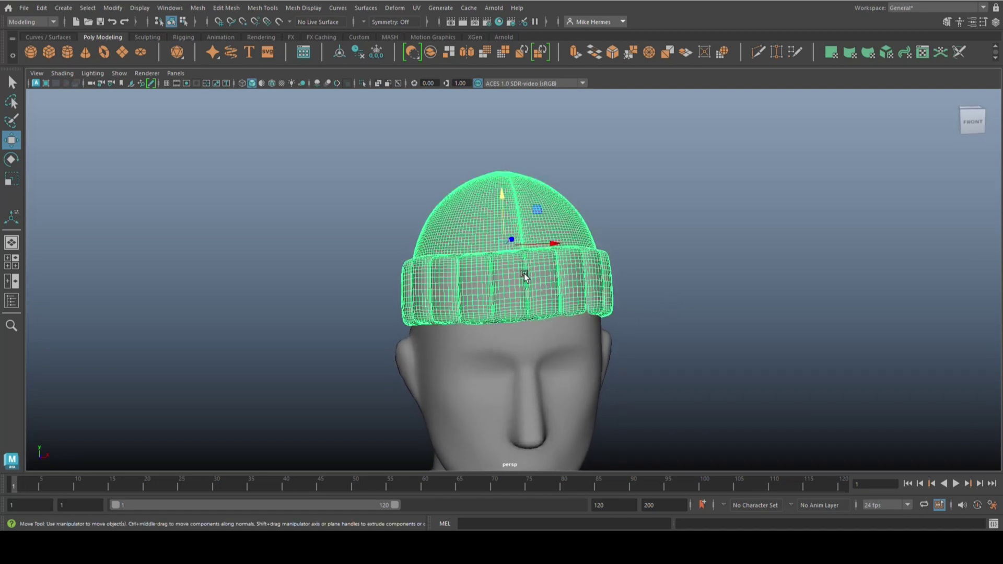
pyautogui.press('e')
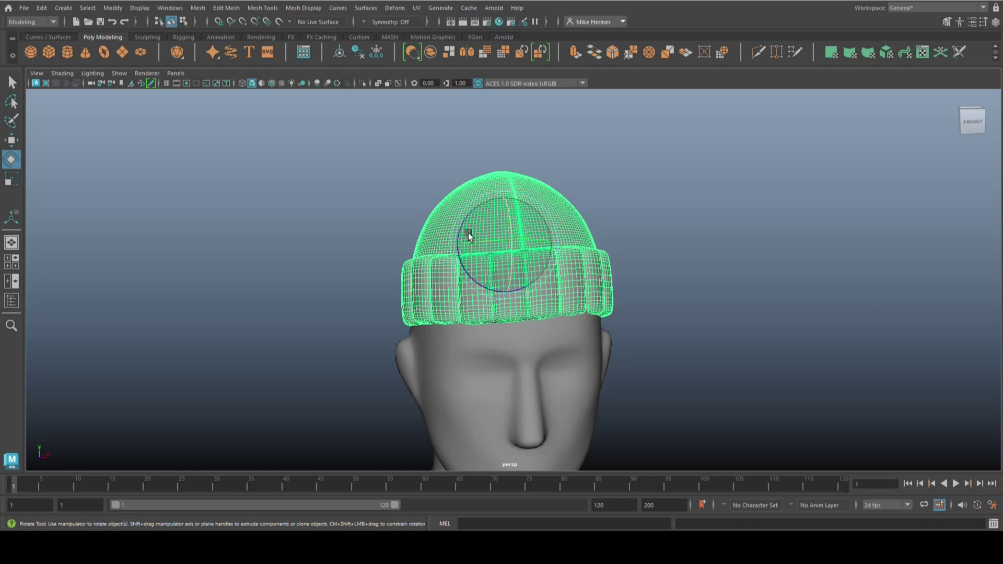
pyautogui.moveTo(461, 235); pyautogui.dragTo(462, 239)
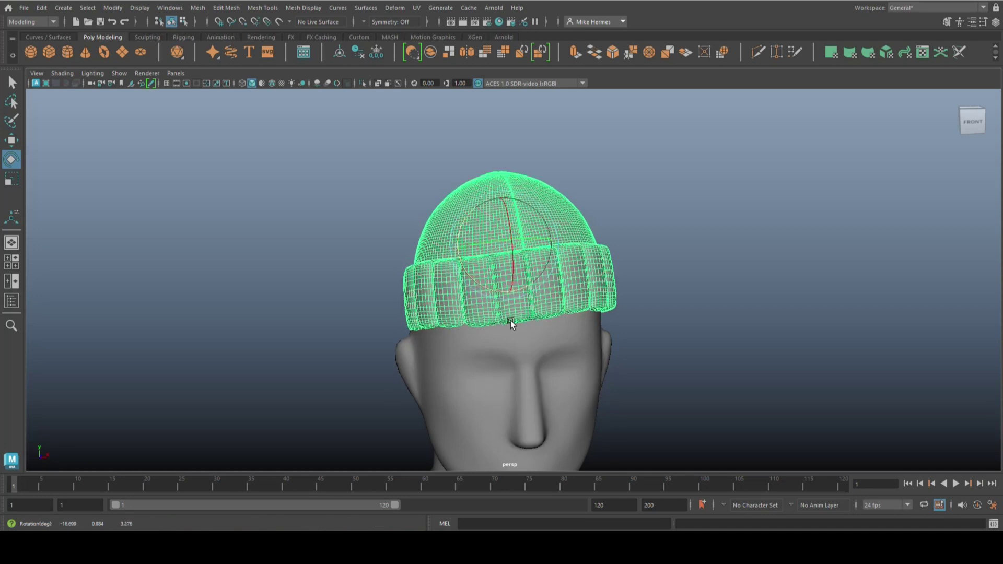
pyautogui.press('w')
pyautogui.moveTo(558, 241); pyautogui.dragTo(552, 245)
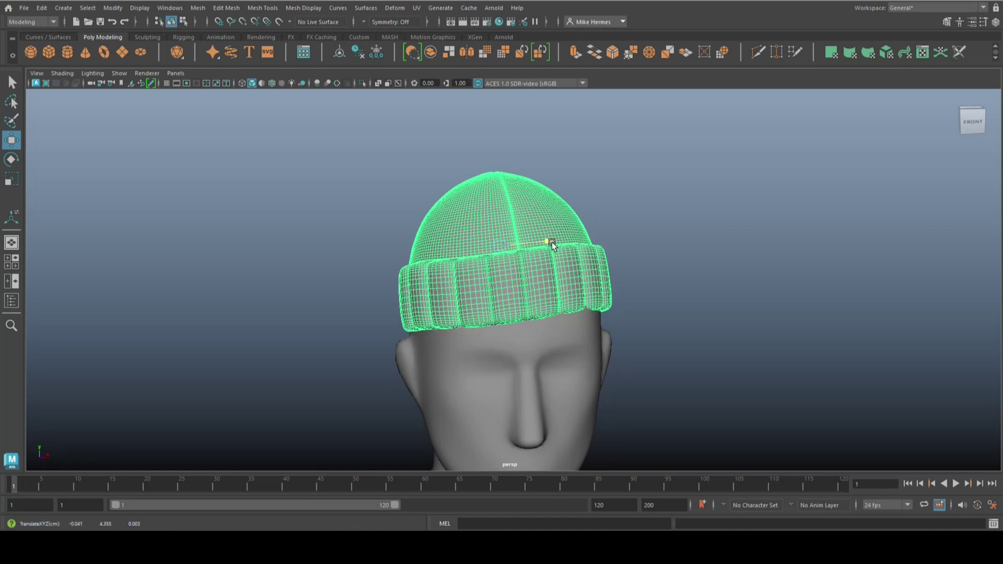
# Tilt the hat slightly backward about its X axis, adjust its position along the Z axis, and deselect it
pyautogui.keyDown('alt'); pyautogui.moveTo(530, 314); pyautogui.dragTo(588, 337); pyautogui.keyUp('alt')
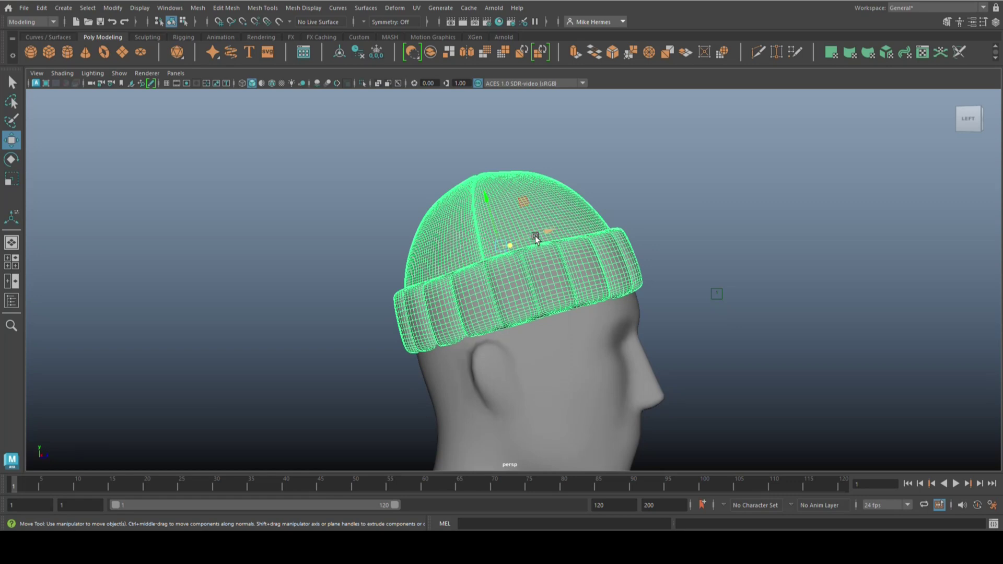
pyautogui.press('e')
pyautogui.moveTo(537, 222); pyautogui.dragTo(543, 236)
pyautogui.press('w')
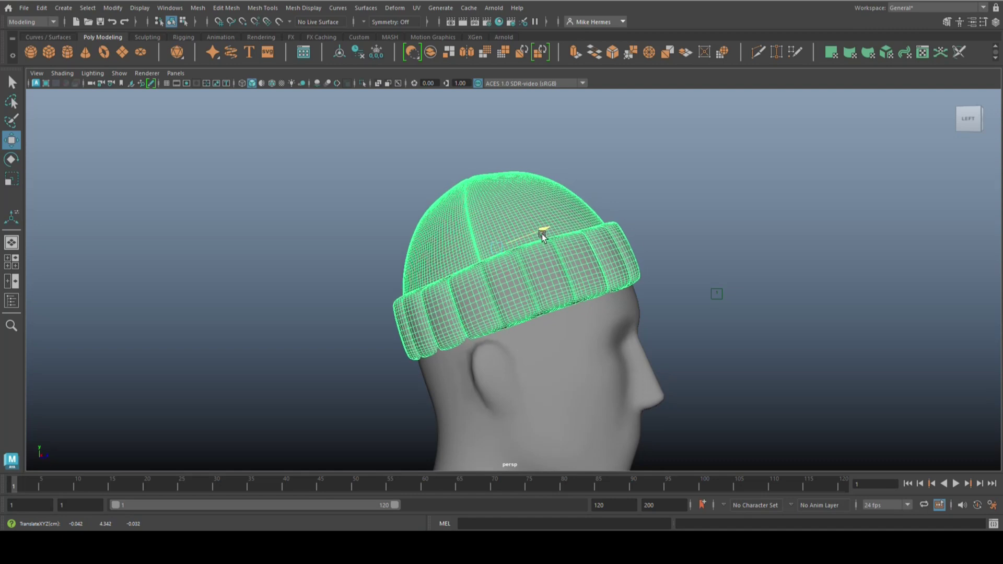
pyautogui.hotkey('ctrl', 'z')
pyautogui.hotkey('ctrl', 'z')
pyautogui.hotkey('ctrl', 'z')
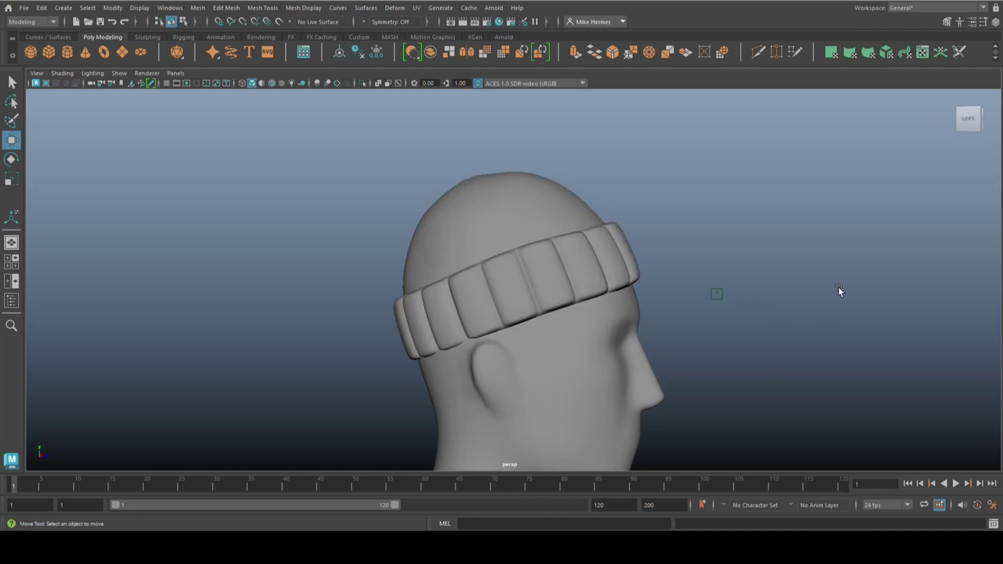
# Select a vertex on the lower front edge of the band and move the soft-selected area slightly outward along Z
pyautogui.keyDown('alt'); pyautogui.moveTo(839, 290); pyautogui.dragTo(711, 289); pyautogui.keyUp('alt')
pyautogui.click(569, 253)
pyautogui.keyDown('alt'); pyautogui.moveTo(737, 327); pyautogui.dragTo(755, 332); pyautogui.keyUp('alt')
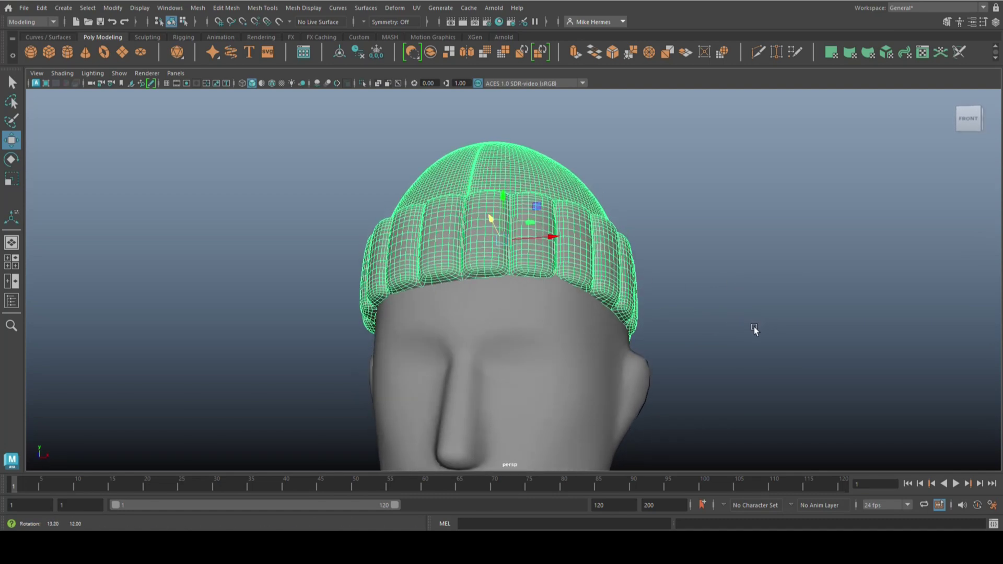
pyautogui.moveTo(558, 233); pyautogui.dragTo(515, 230, button='right')
pyautogui.click(552, 268)
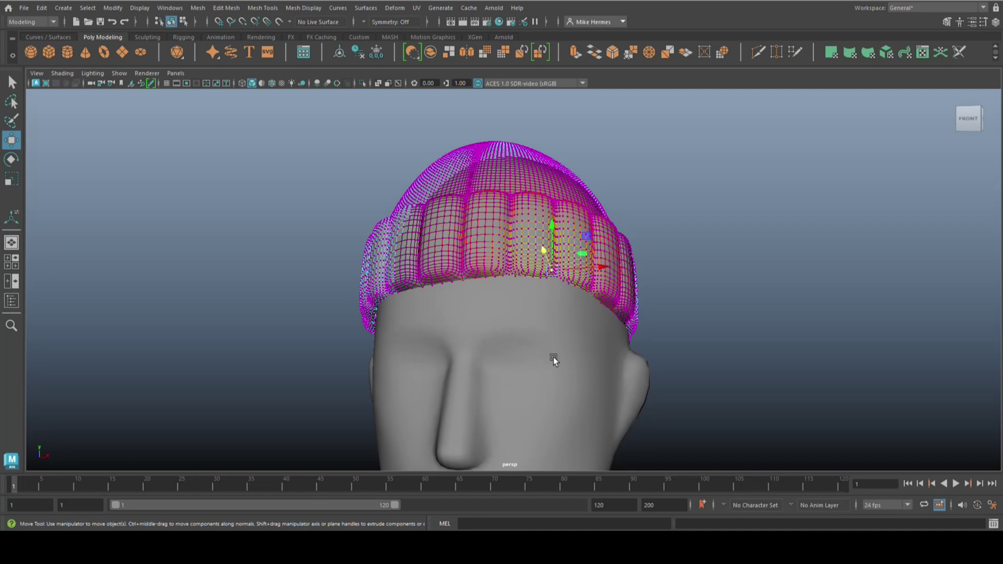
pyautogui.keyDown('alt'); pyautogui.moveTo(553, 357); pyautogui.dragTo(623, 358); pyautogui.keyUp('alt')
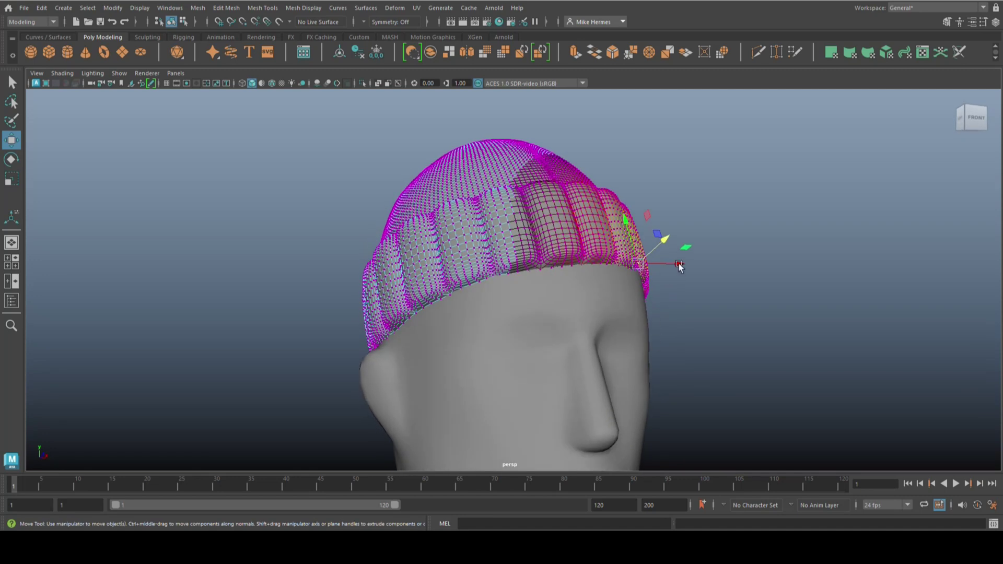
pyautogui.moveTo(661, 240); pyautogui.dragTo(667, 236)
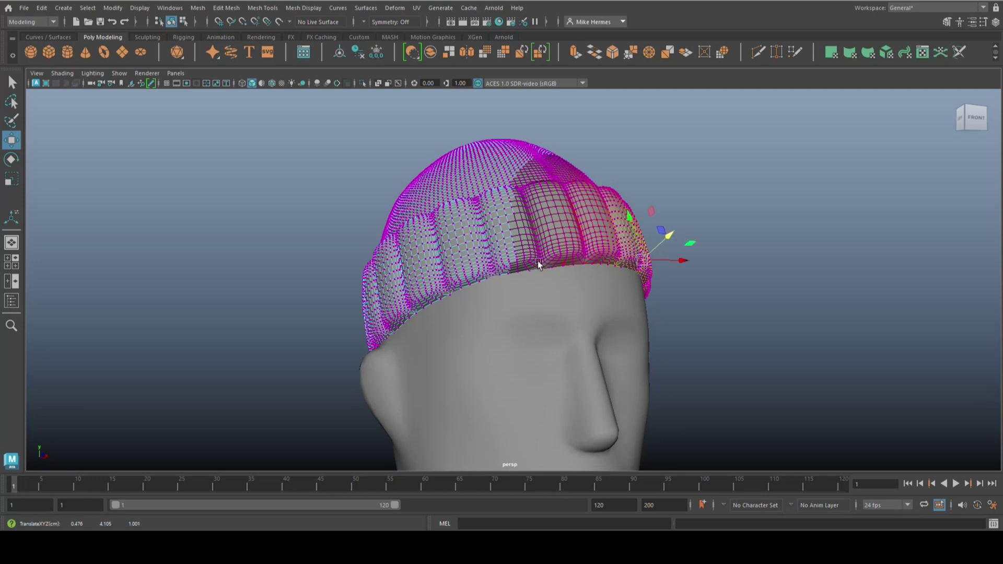
# Clear the front vertex selection, return the hat to object mode and deselect it
pyautogui.keyDown('alt'); pyautogui.moveTo(520, 329); pyautogui.dragTo(384, 327); pyautogui.keyUp('alt')
pyautogui.moveTo(327, 244); pyautogui.dragTo(347, 320)
pyautogui.keyDown('alt'); pyautogui.moveTo(677, 330); pyautogui.dragTo(804, 300); pyautogui.keyUp('alt')
pyautogui.press('q')
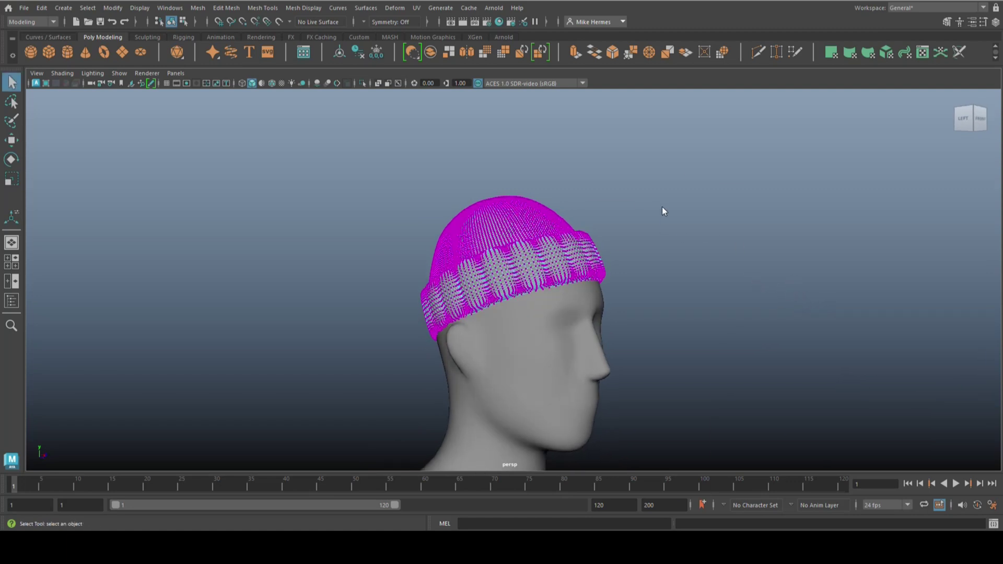
pyautogui.moveTo(663, 211); pyautogui.dragTo(686, 192, button='right')
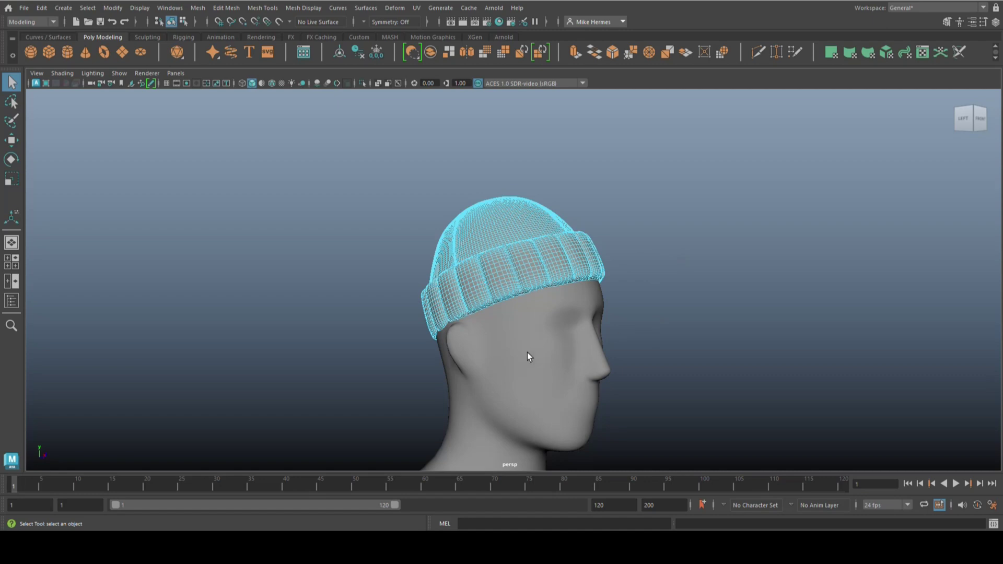
pyautogui.moveTo(623, 243); pyautogui.dragTo(672, 218, button='right')
pyautogui.click(661, 320)
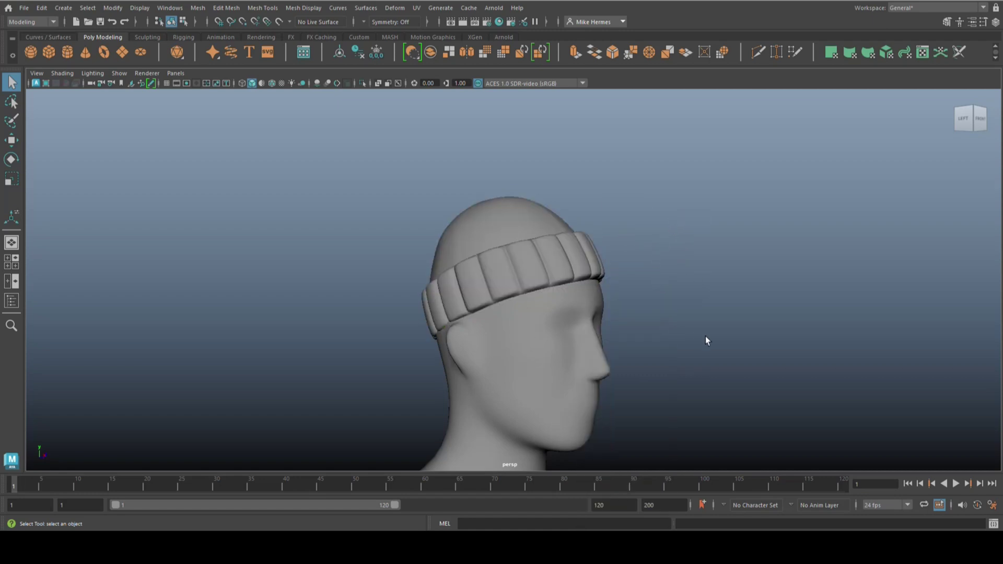
# Select vertices on the lower edge of the band behind the ear and adjust the soft-selected area along the X axis
pyautogui.keyDown('alt'); pyautogui.moveTo(749, 335); pyautogui.dragTo(724, 245); pyautogui.keyUp('alt')
pyautogui.keyDown('alt'); pyautogui.moveTo(716, 297); pyautogui.dragTo(860, 293, button='middle'); pyautogui.keyUp('alt')
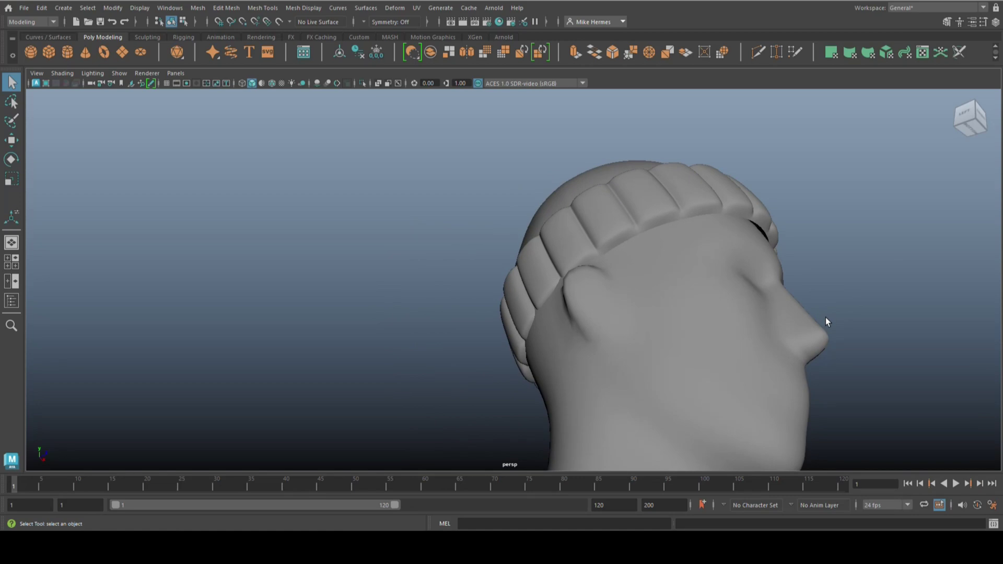
pyautogui.scroll(2, 564, 327)
pyautogui.click(537, 299)
pyautogui.moveTo(540, 304); pyautogui.dragTo(491, 234, button='right')
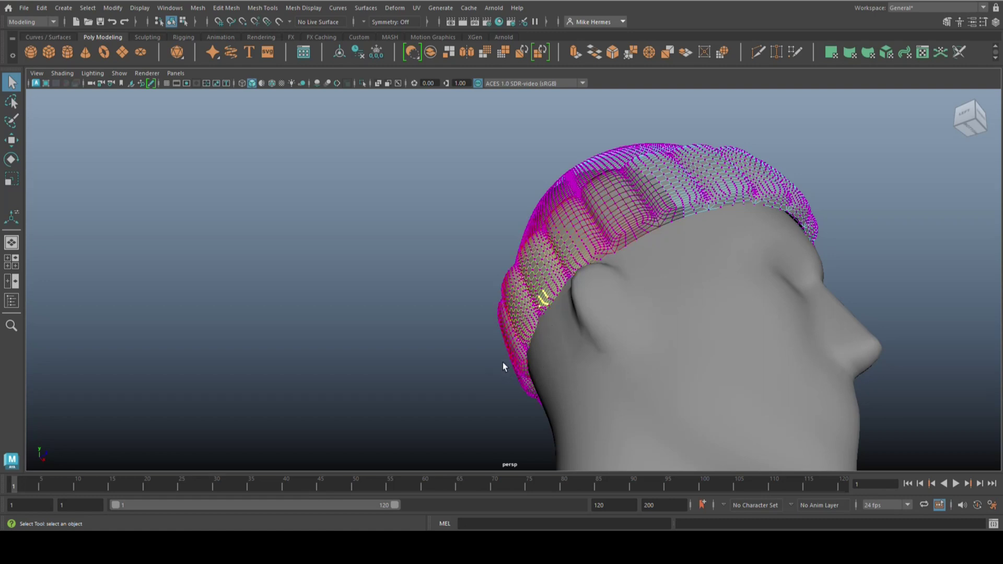
pyautogui.press('w')
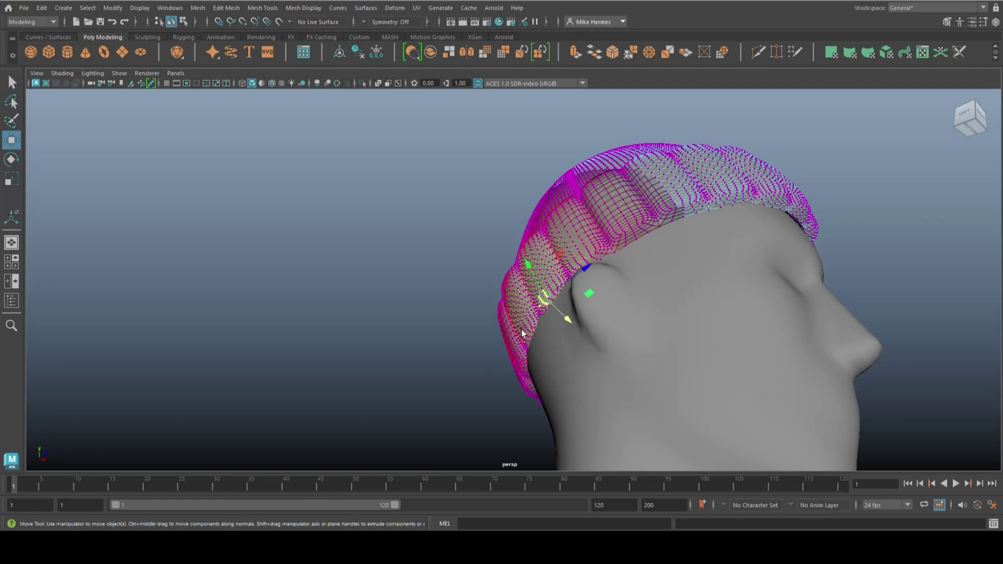
pyautogui.moveTo(516, 362)
pyautogui.keyDown('alt'); pyautogui.mouseDown()
pyautogui.moveTo(479, 383)
pyautogui.moveTo(496, 364)
pyautogui.mouseUp(); pyautogui.keyUp('alt')
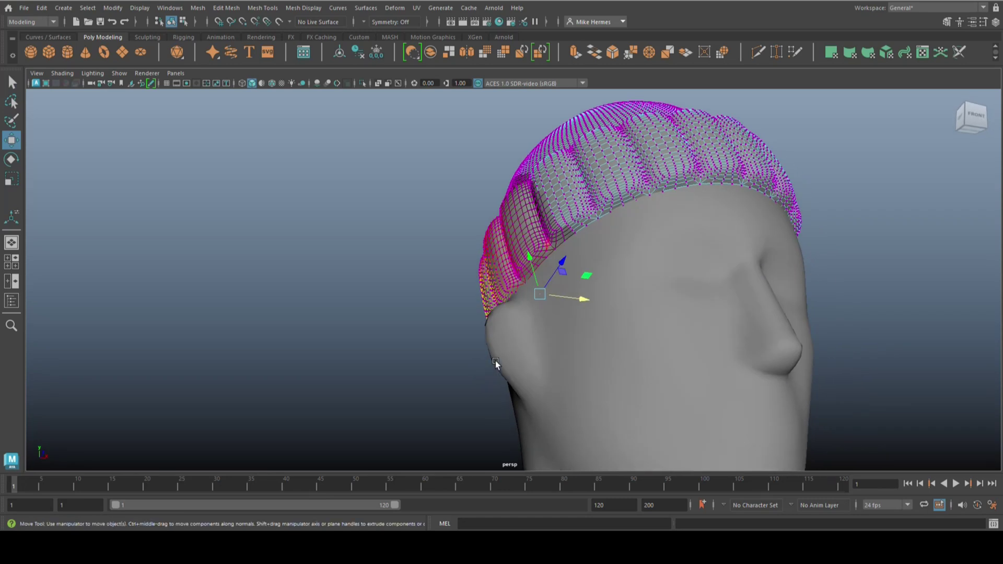
pyautogui.moveTo(588, 296); pyautogui.dragTo(459, 340)
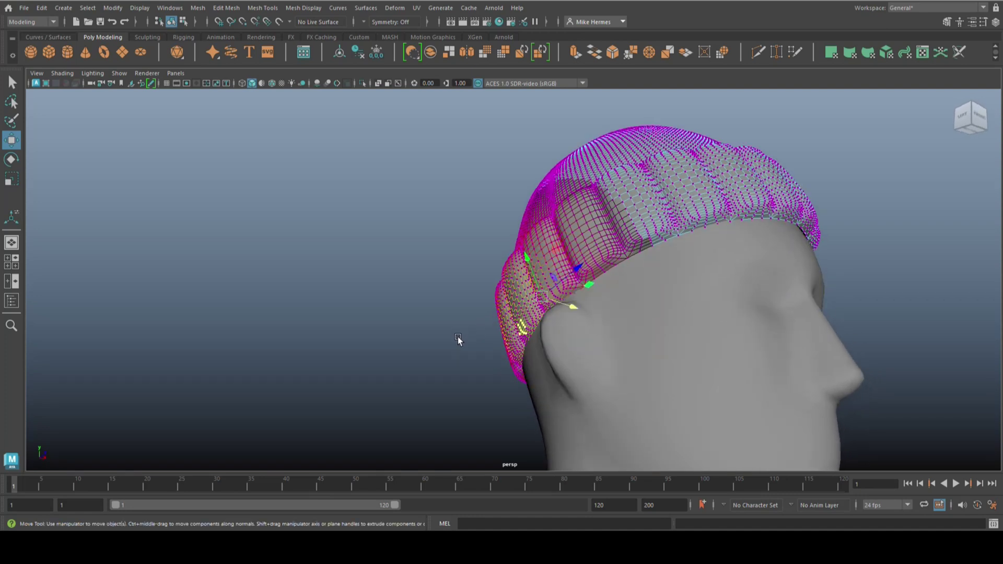
# Deselect the vertices behind the ear and switch the hat back to object mode
pyautogui.click(418, 316)
pyautogui.scroll(-3, 418, 317)
pyautogui.keyDown('alt'); pyautogui.moveTo(422, 312); pyautogui.dragTo(282, 342); pyautogui.keyUp('alt')
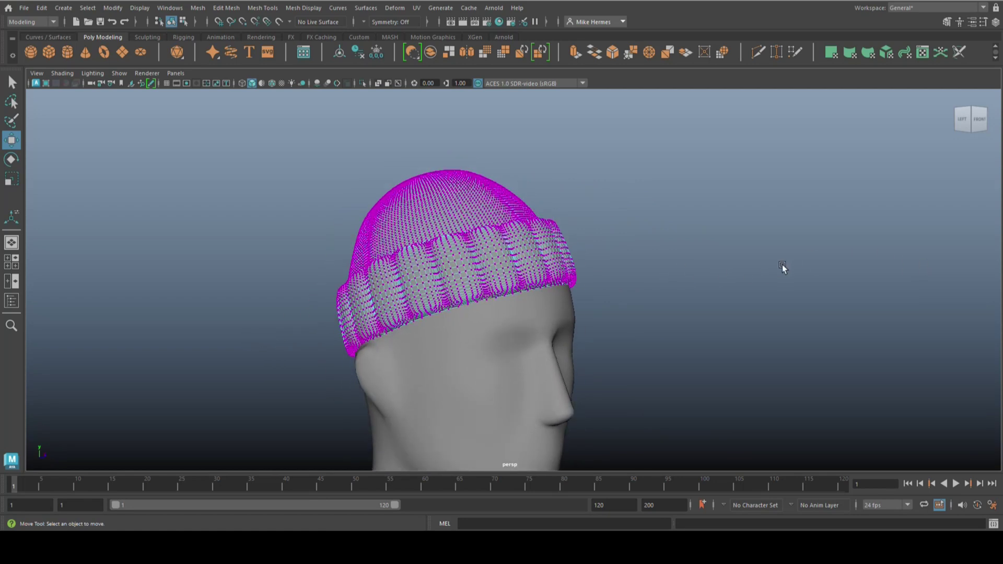
pyautogui.moveTo(669, 224); pyautogui.dragTo(719, 211, button='right')
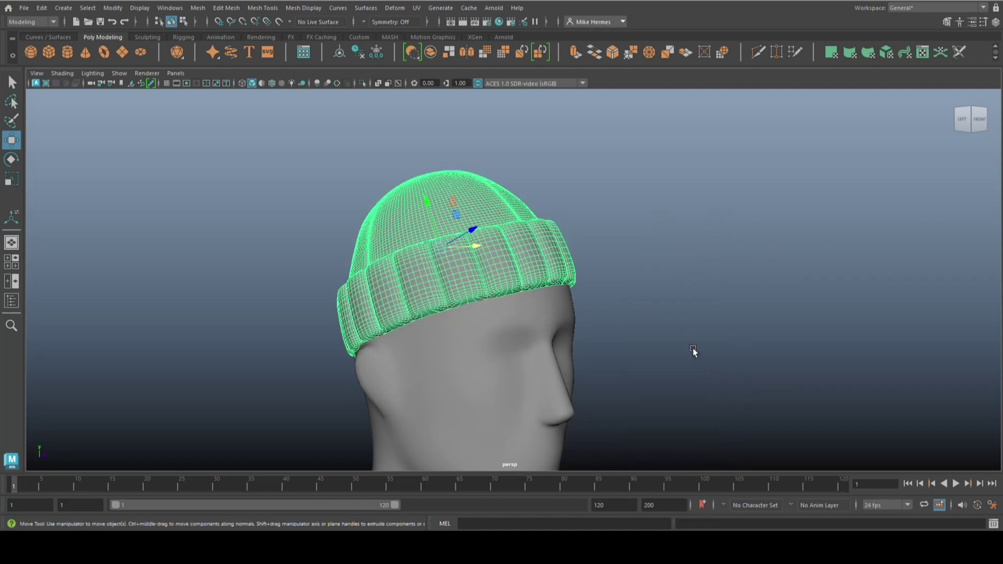